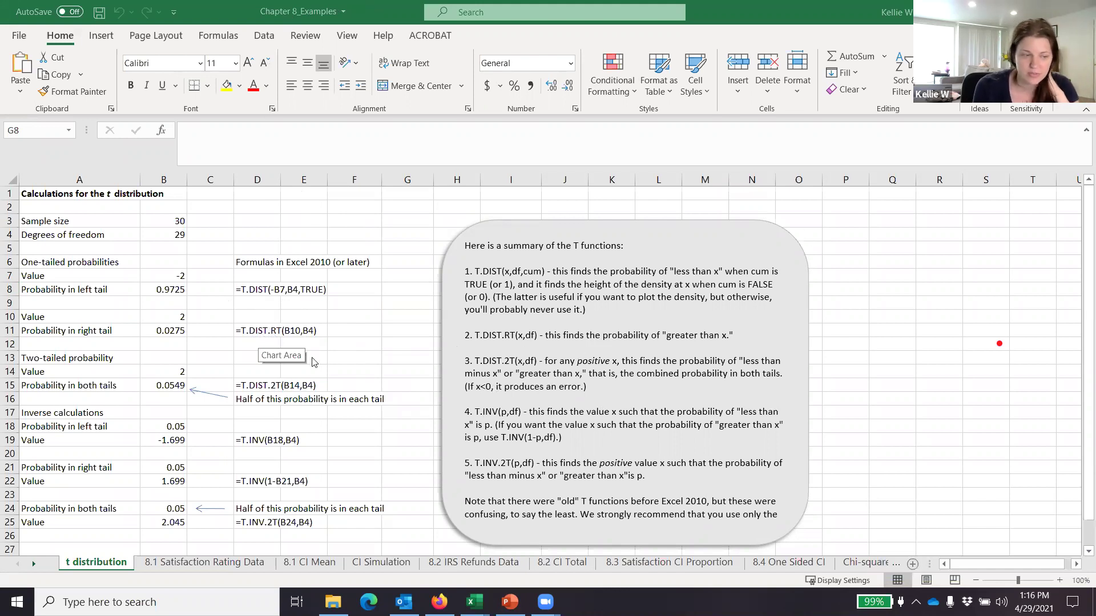
# Step: Review the T.DIST.2T formula text in D15 and open the 8.1 Satisfaction Rating Data sheet
pyautogui.click(247, 388)
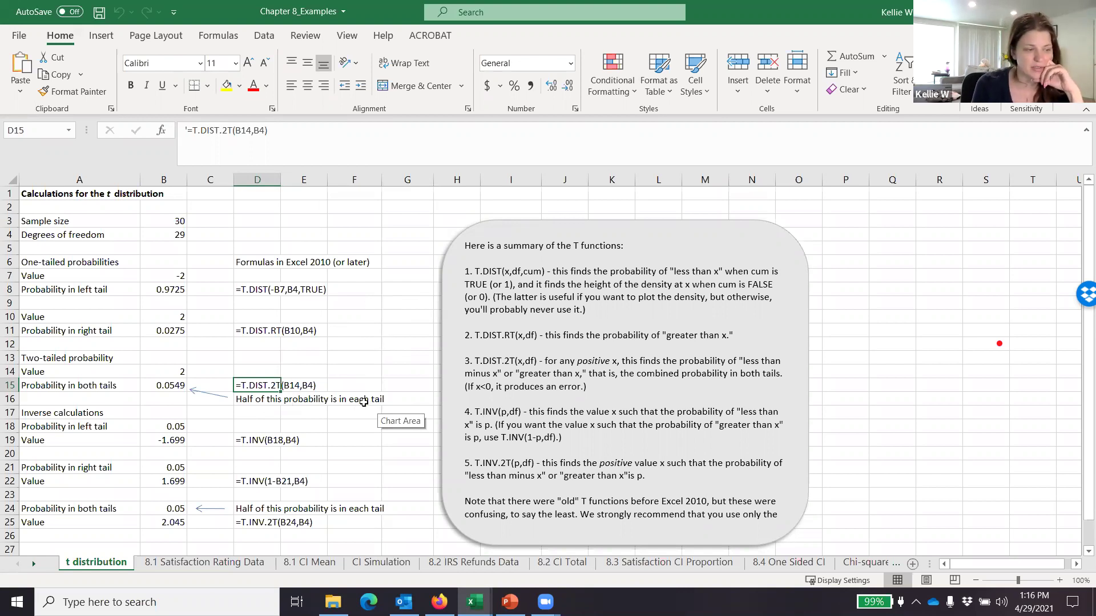
pyautogui.click(228, 565)
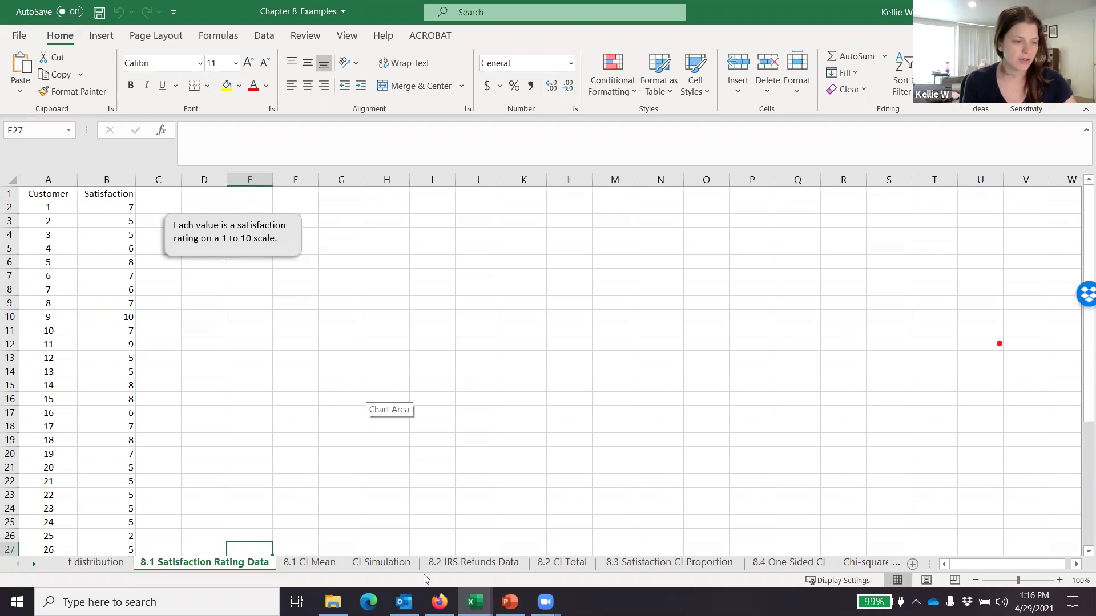
# Step: Switch to the Module 4_Lecture presentation in PowerPoint and view the Example 8.1 sandwich slide full screen before leaving the slide show
pyautogui.click(509, 602)
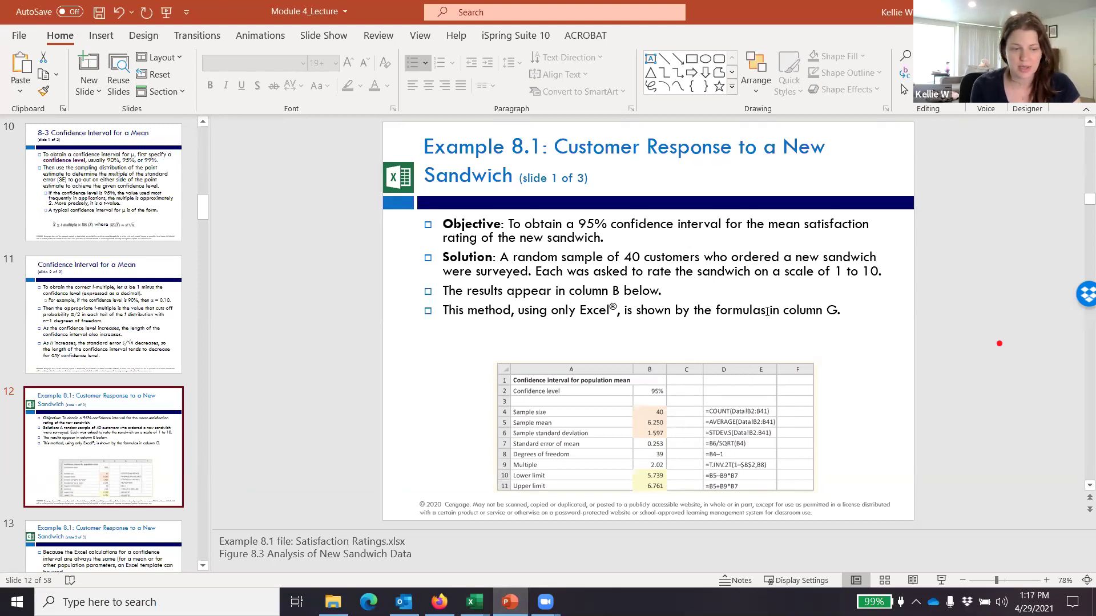
pyautogui.click(940, 580)
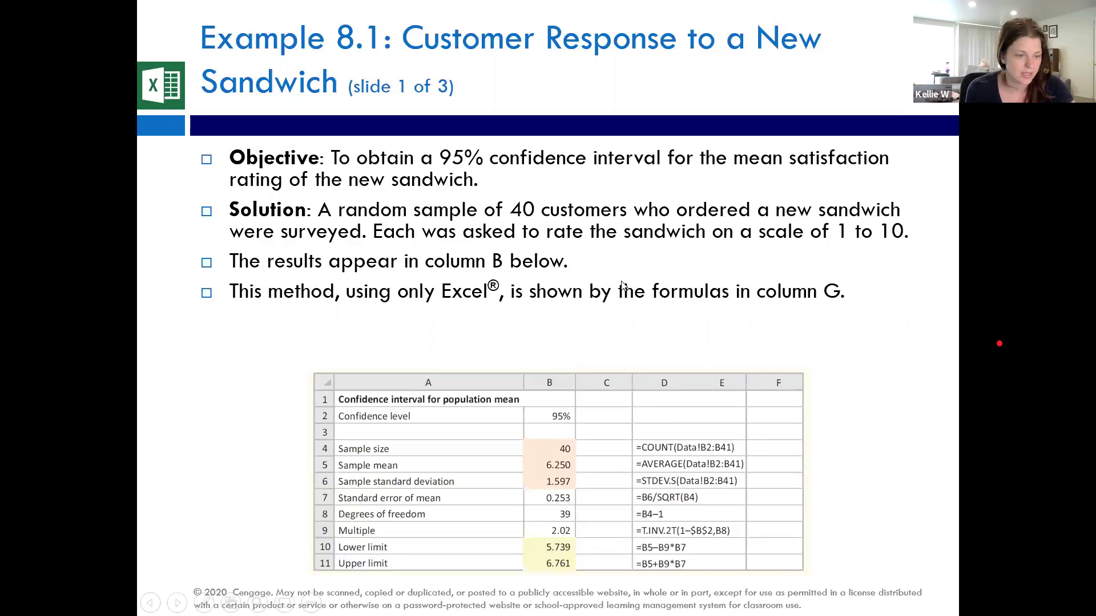
pyautogui.press('Escape')
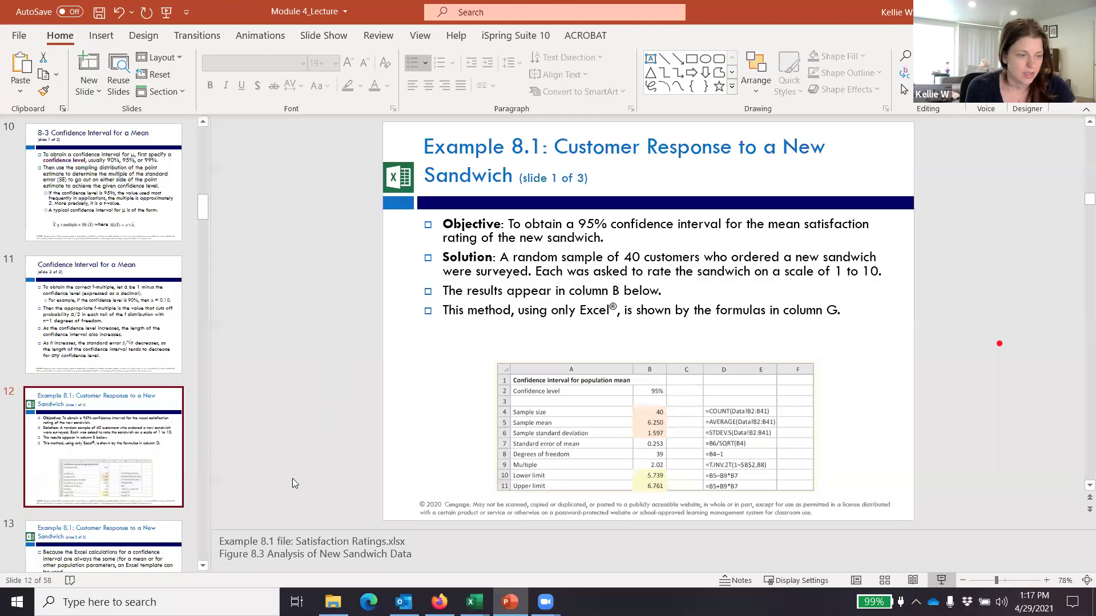
# Step: Return to the Chapter 8_Examples workbook in Excel and select all customer numbers in A2:A41 of the satisfaction data
pyautogui.click(473, 602)
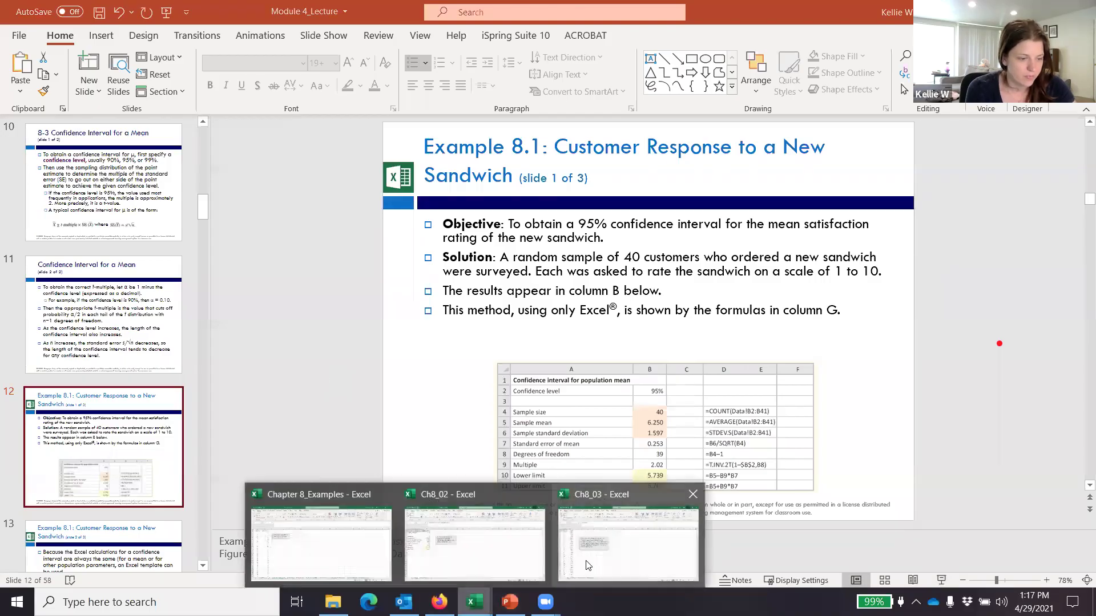
pyautogui.click(328, 536)
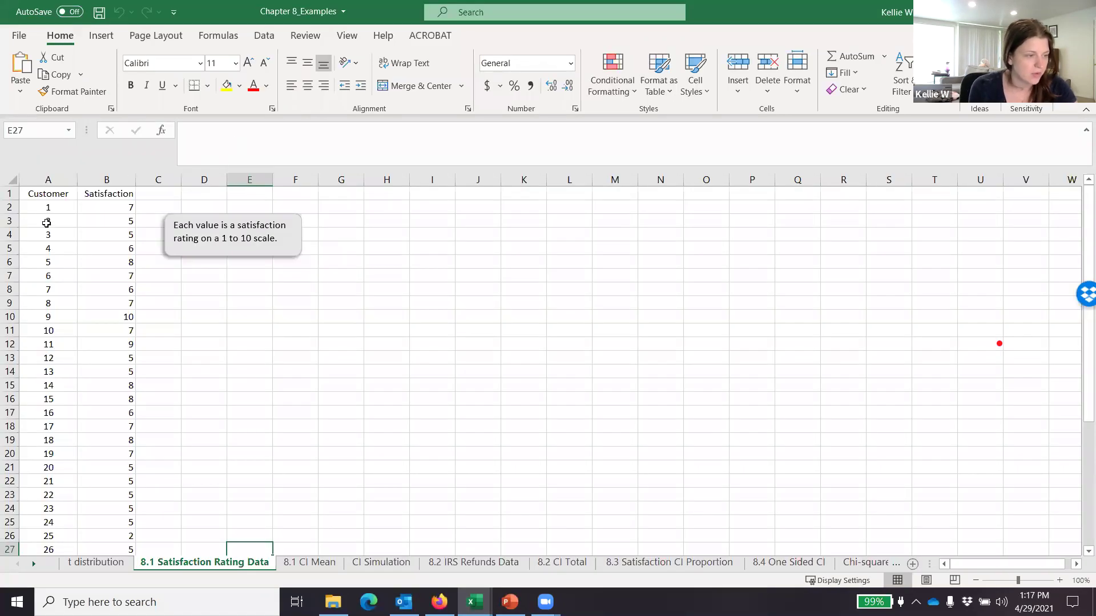
pyautogui.click(66, 207)
pyautogui.moveTo(80, 334); pyautogui.dragTo(52, 563)
pyautogui.scroll(5, 103, 400)
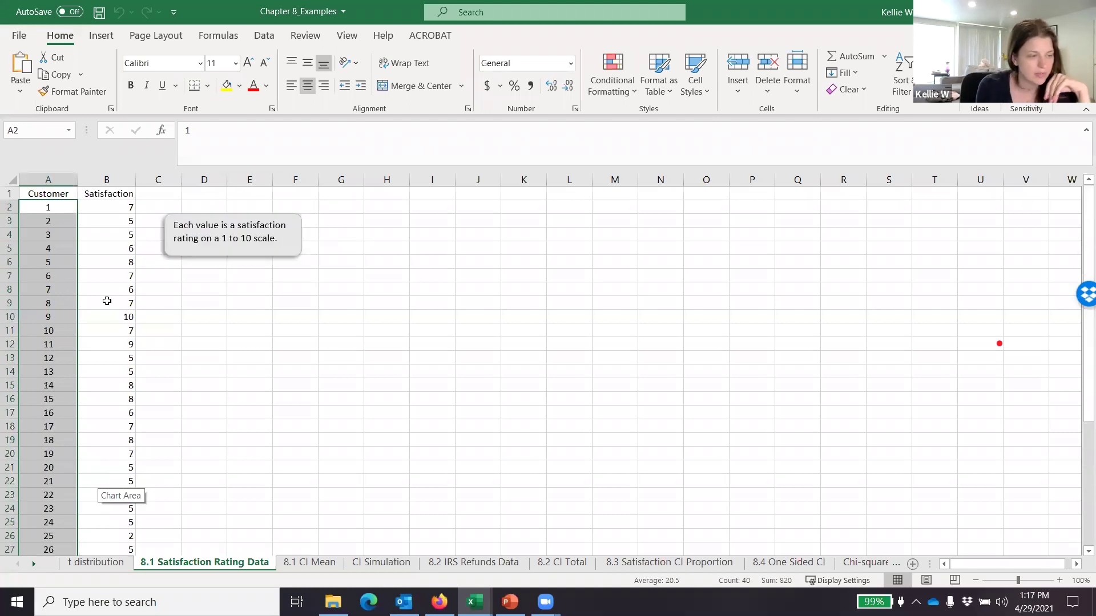
# Step: Open the 8.1 CI Mean sheet and inspect the confidence level in B2 and the sample size formula in B4
pyautogui.click(311, 563)
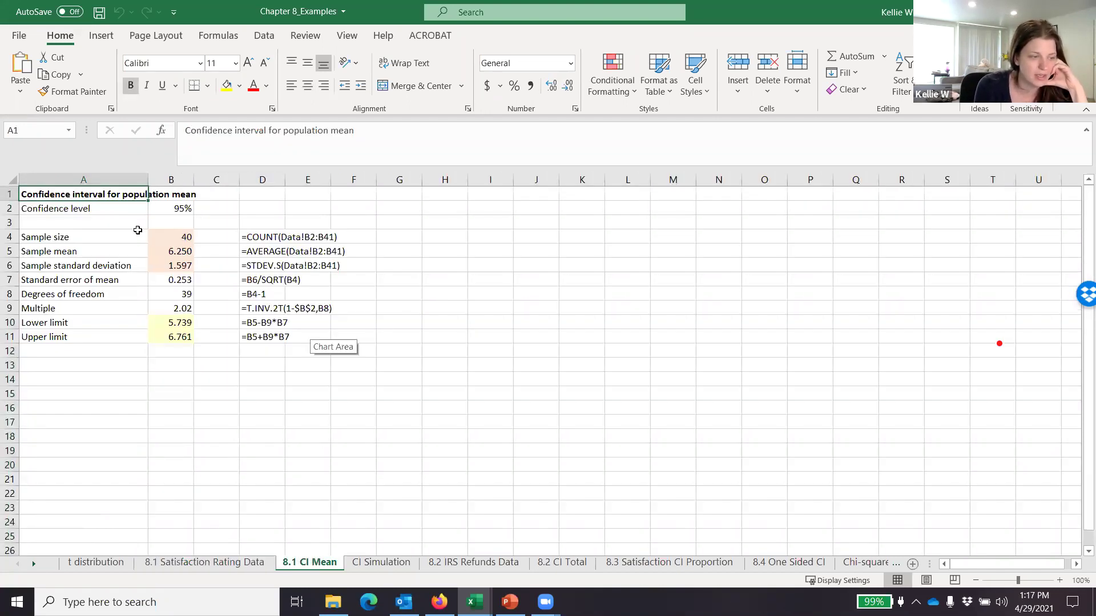
pyautogui.click(179, 208)
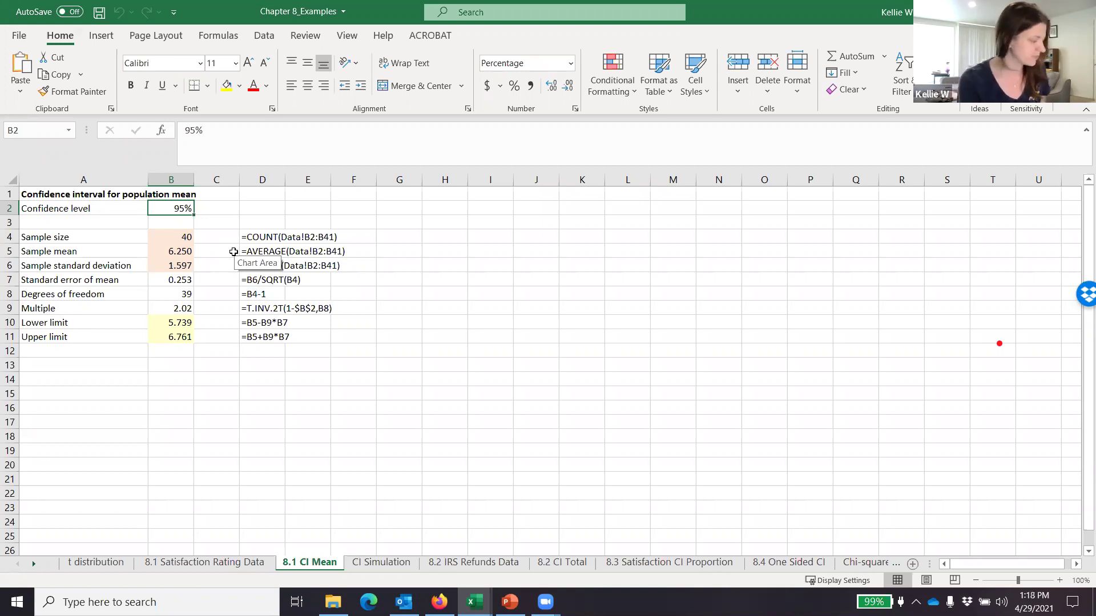
pyautogui.press('Down')
pyautogui.press('Down')
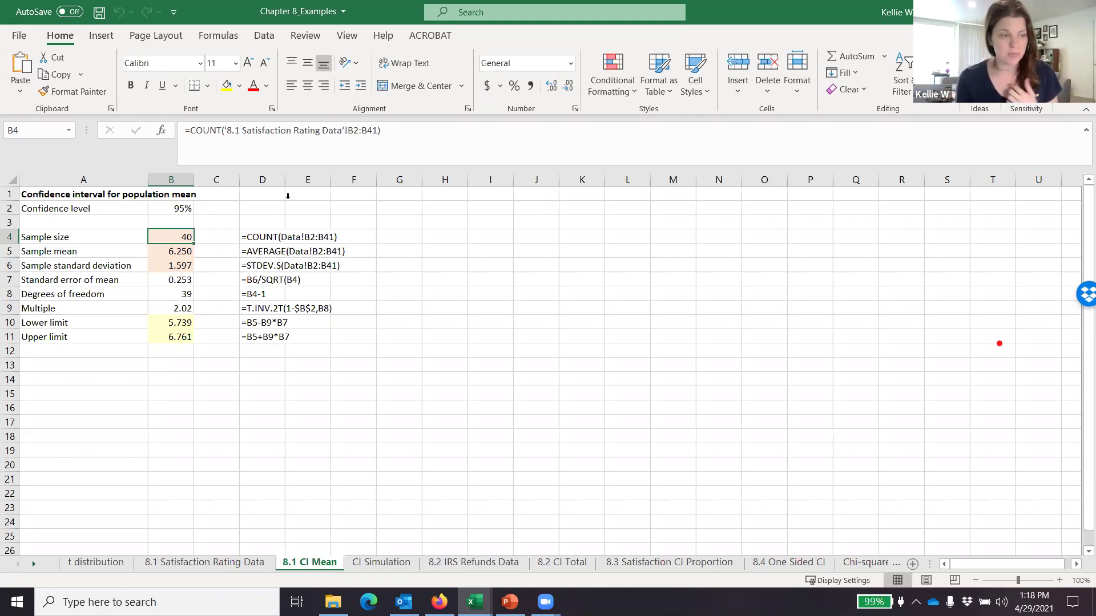
# Step: Extend the sample size COUNT formula in B4 to cover B2:B100 of the 8.1 Satisfaction Rating Data sheet, and recheck the cell
pyautogui.click(354, 125)
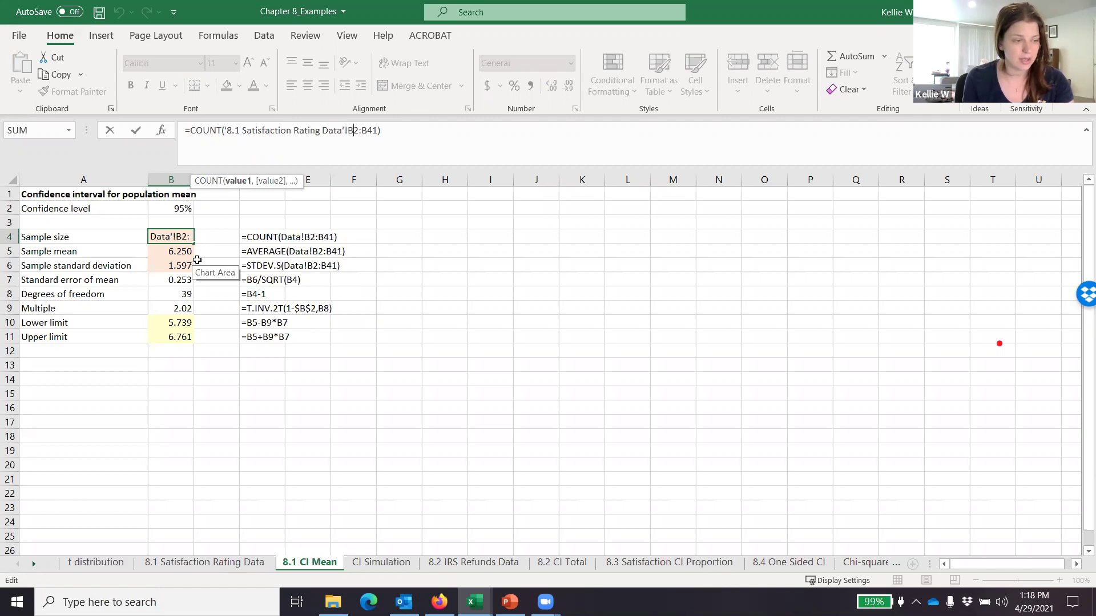
pyautogui.moveTo(368, 131); pyautogui.dragTo(378, 131)
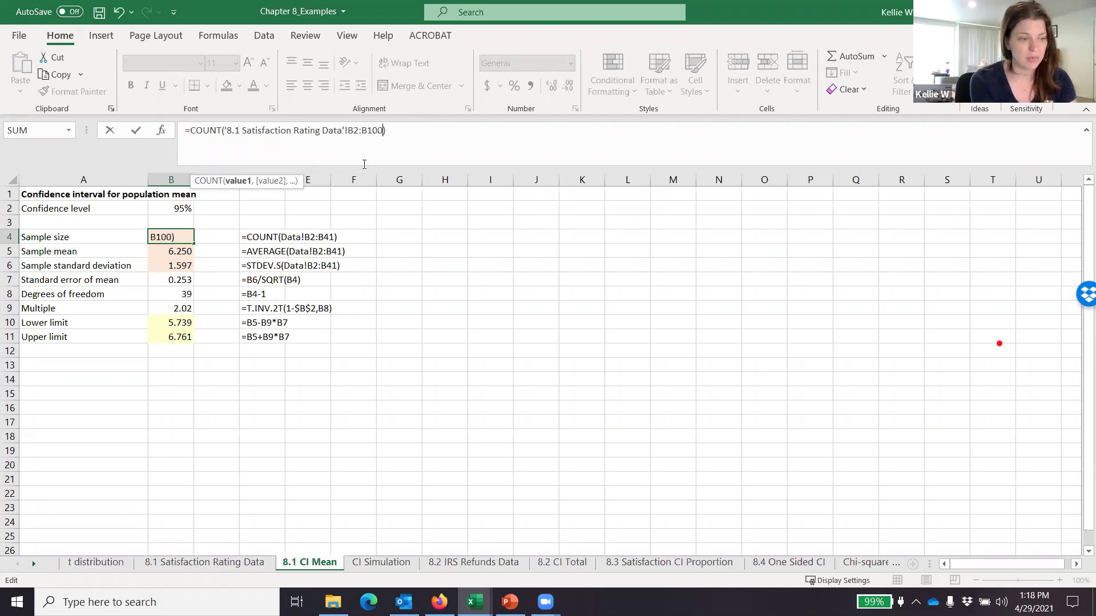
pyautogui.press('Return')
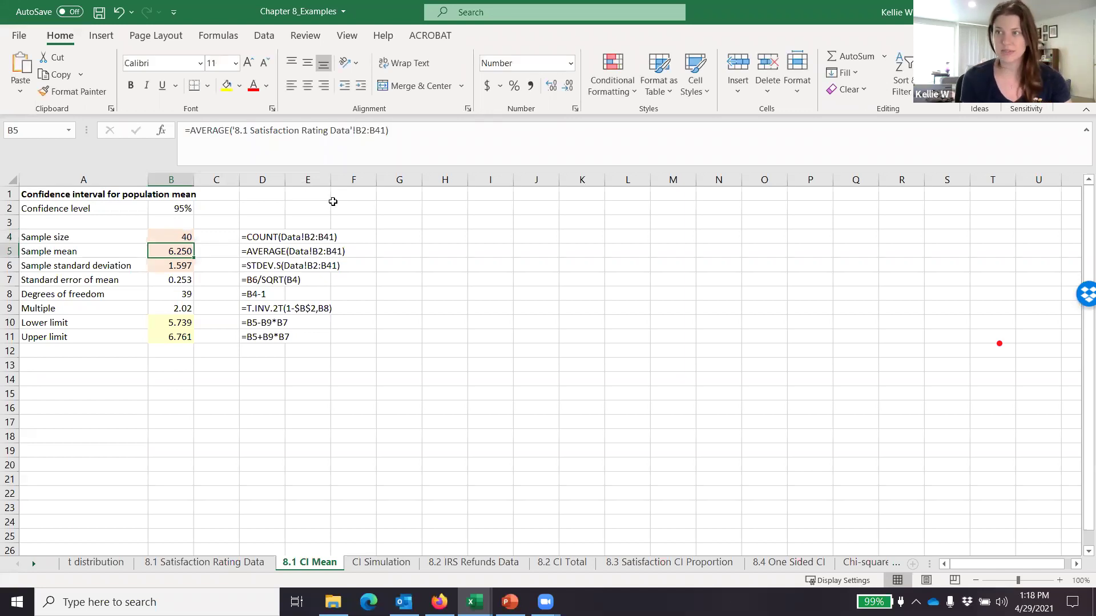
pyautogui.click(171, 235)
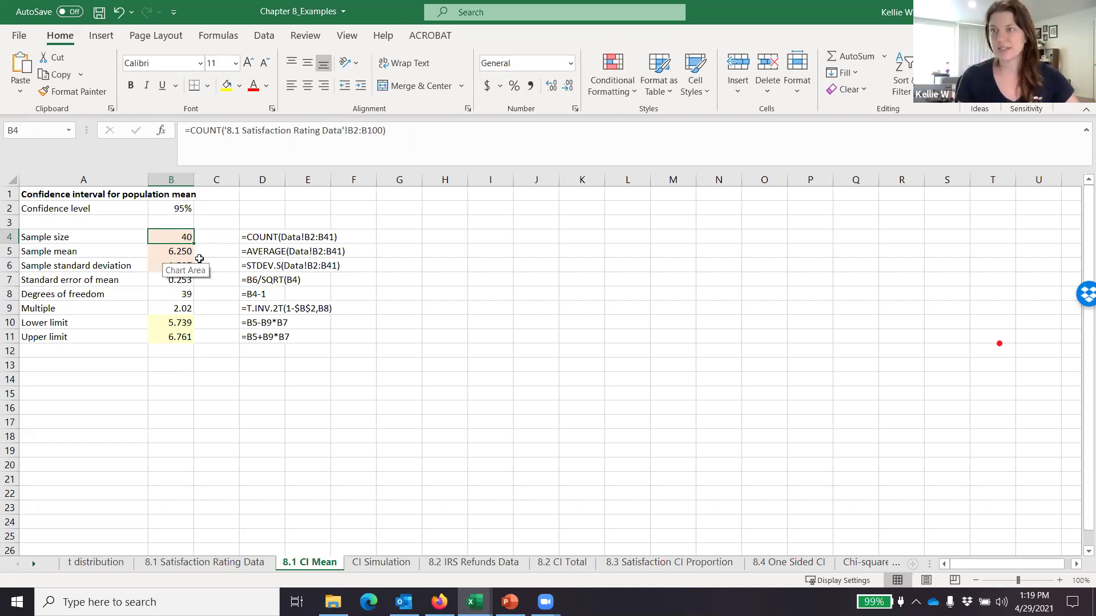
pyautogui.scroll(-1, 199, 259)
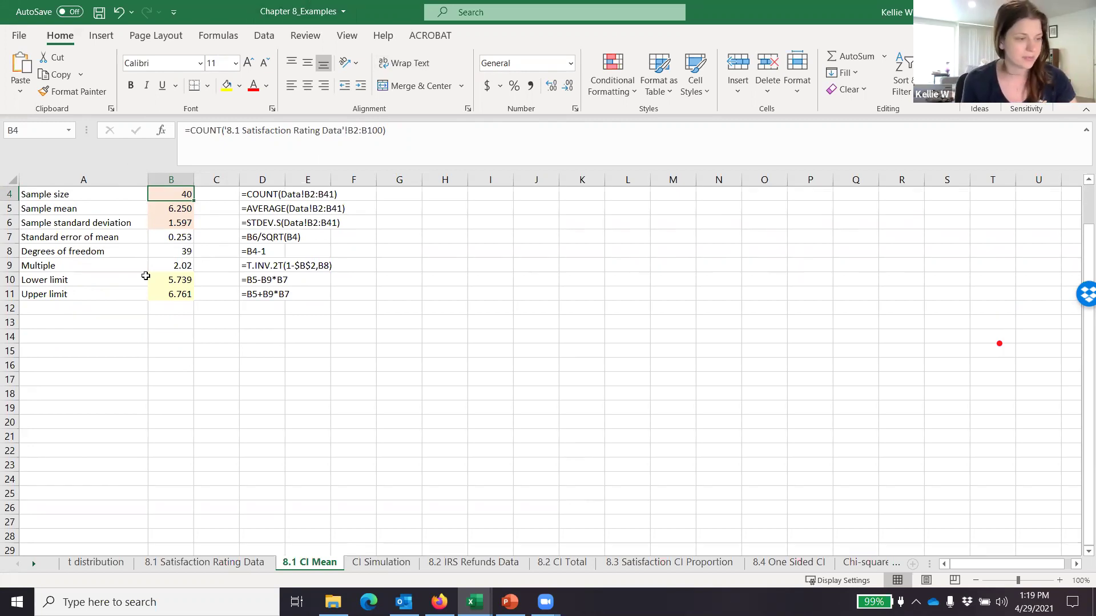
pyautogui.scroll(1, 146, 315)
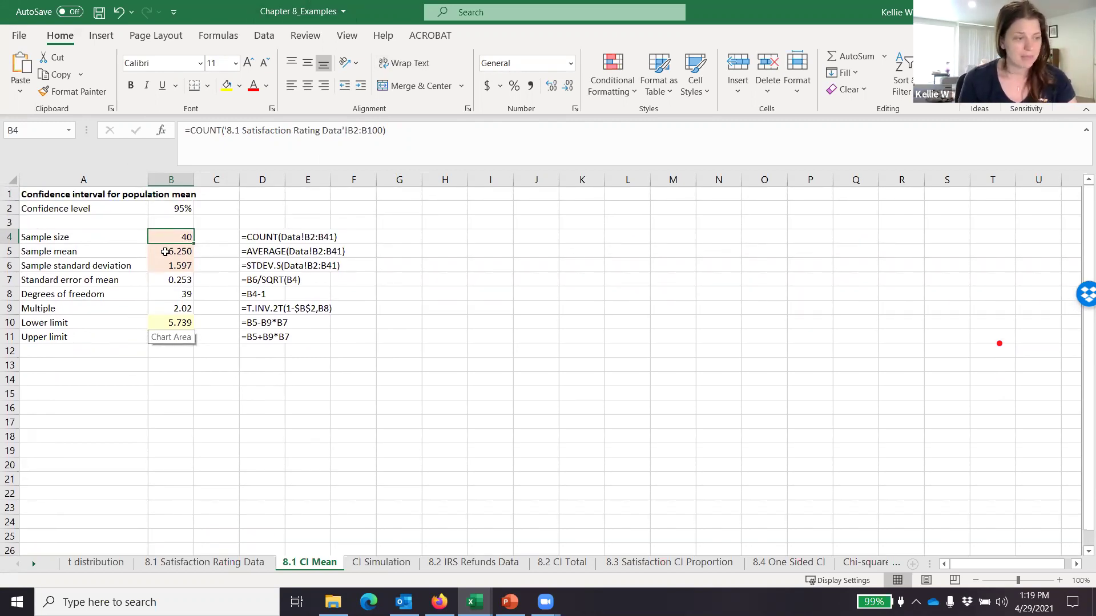
# Step: Examine the formulas for the sample mean, sample standard deviation and standard error of the mean in B5:B7, tracing the standard error's references
pyautogui.click(170, 252)
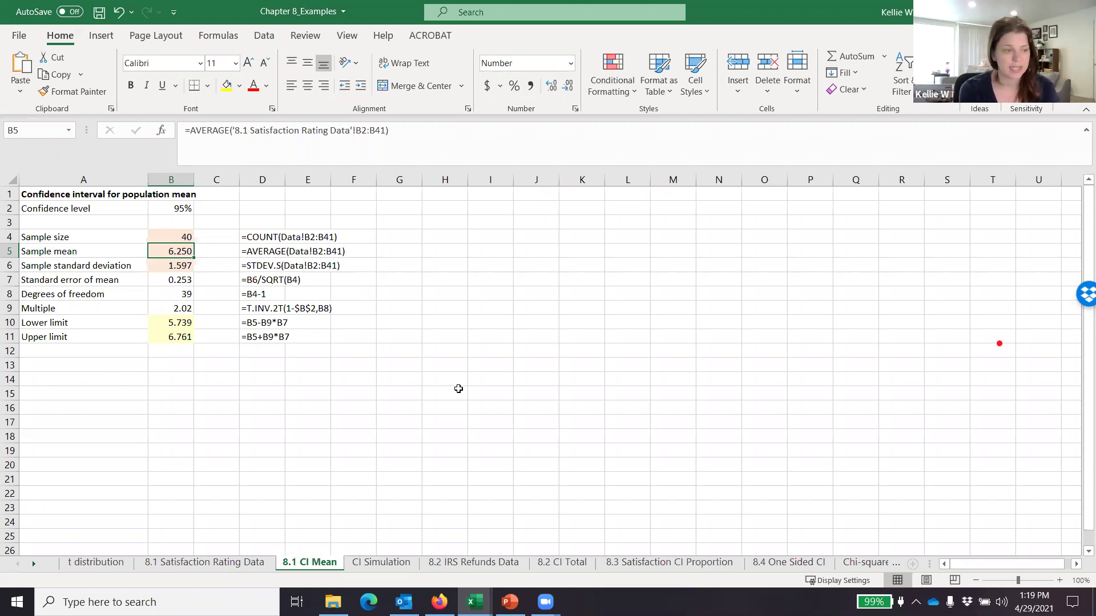
pyautogui.press('Down')
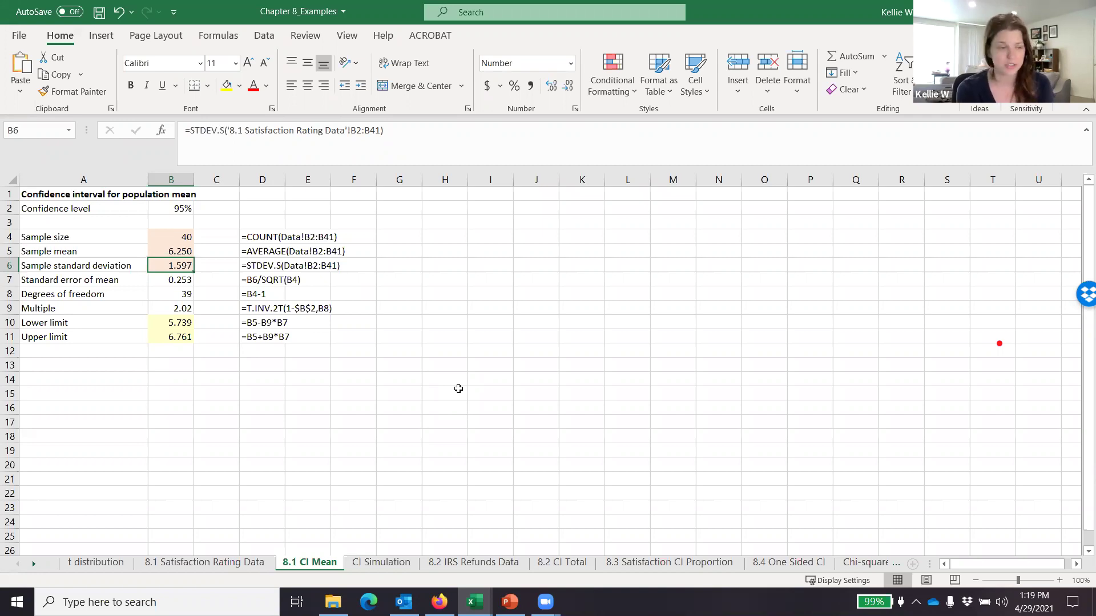
pyautogui.press('Down')
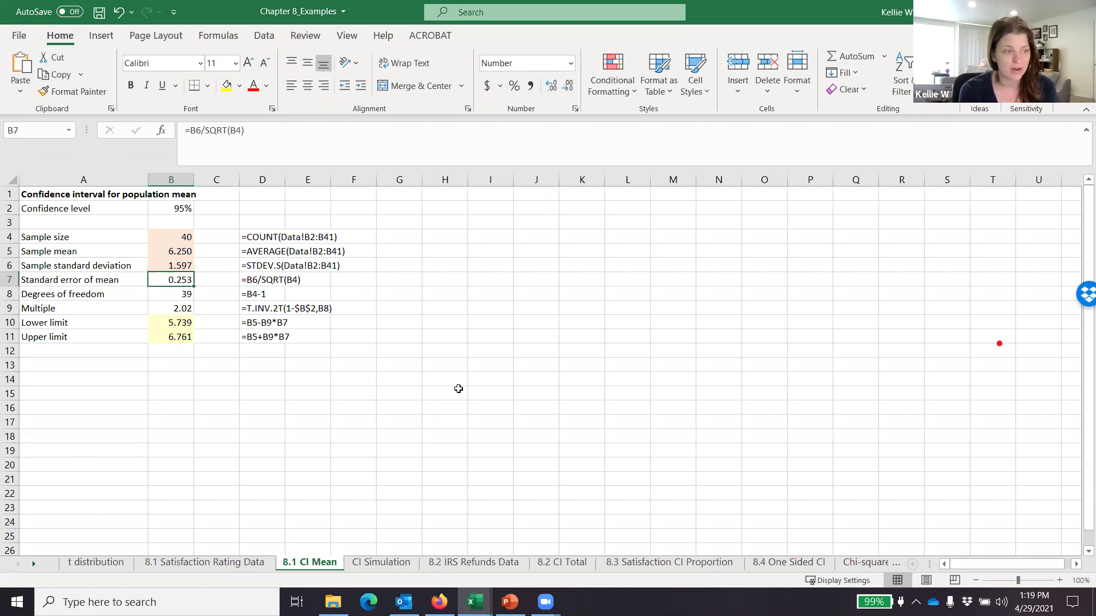
pyautogui.click(417, 143)
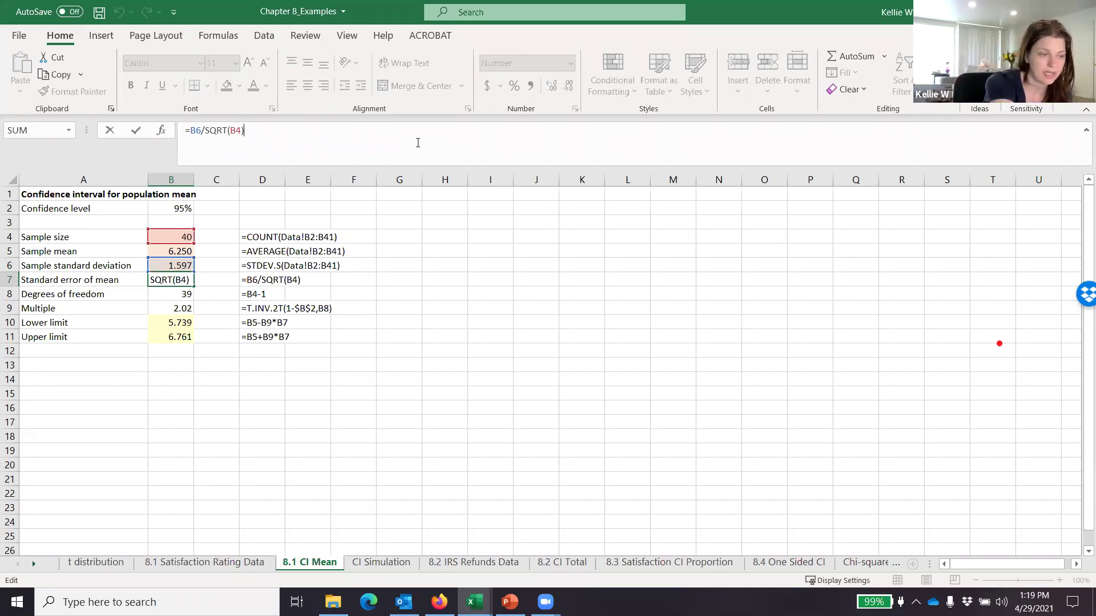
pyautogui.hotkey('ctrl', 'Return')
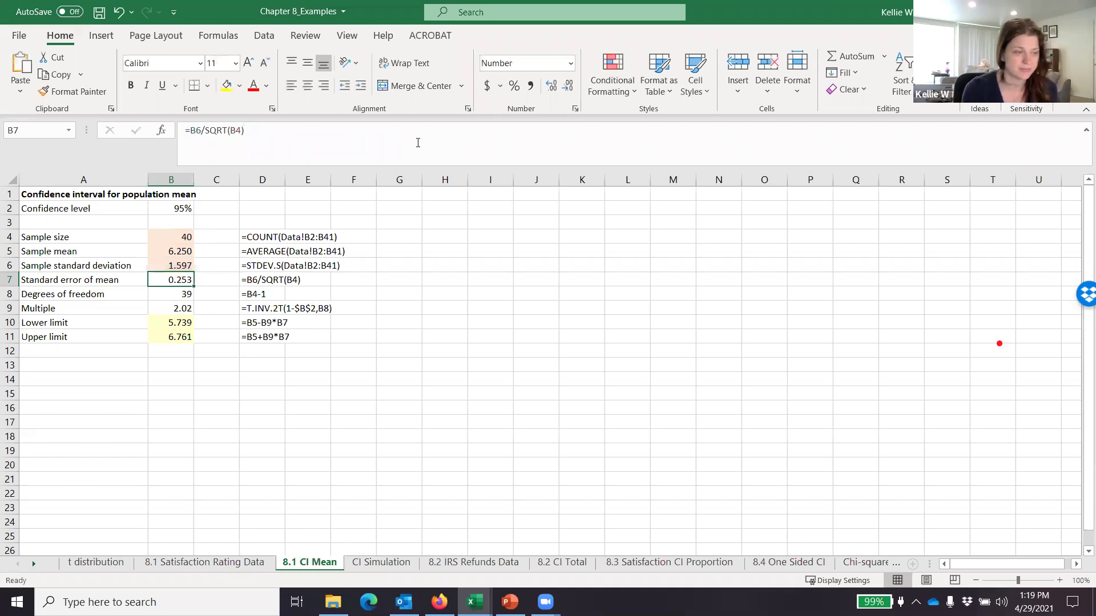
# Step: Examine which cell the degrees of freedom formula in B8 refers to, leaving the formula as it is
pyautogui.press('Down')
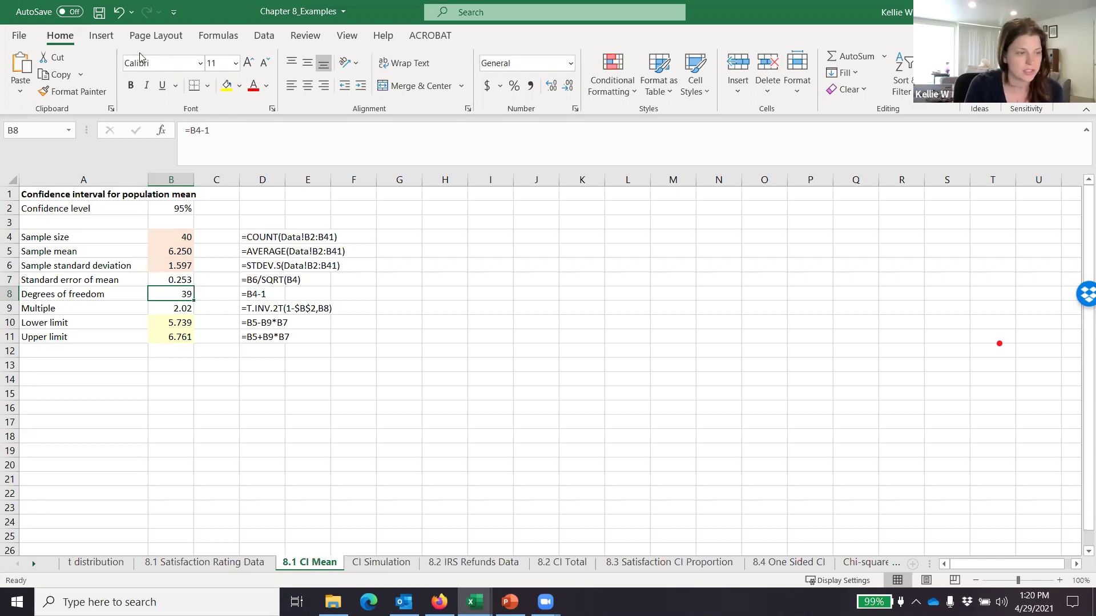
pyautogui.click(418, 143)
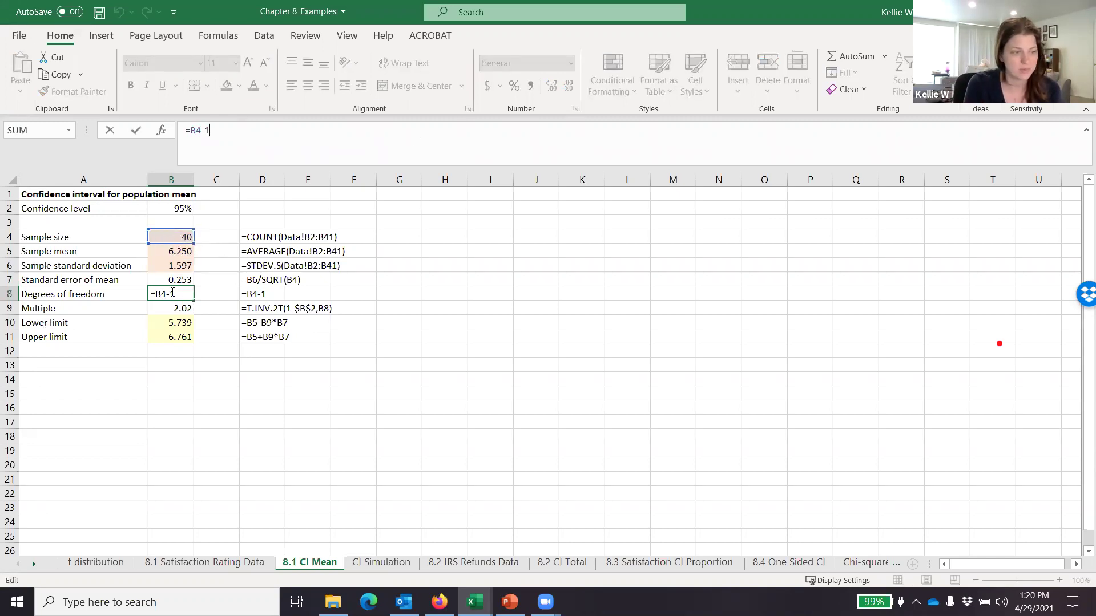
pyautogui.press('Escape')
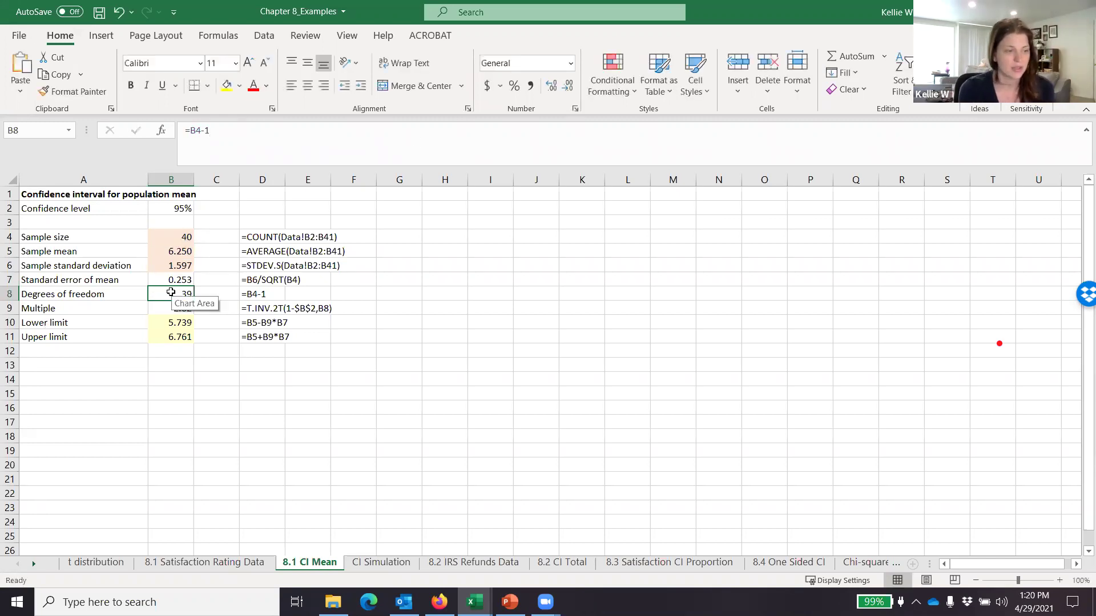
# Step: Examine the T.INV.2T function in the Multiple cell B9, including its probability and degrees of freedom arguments
pyautogui.press('Down')
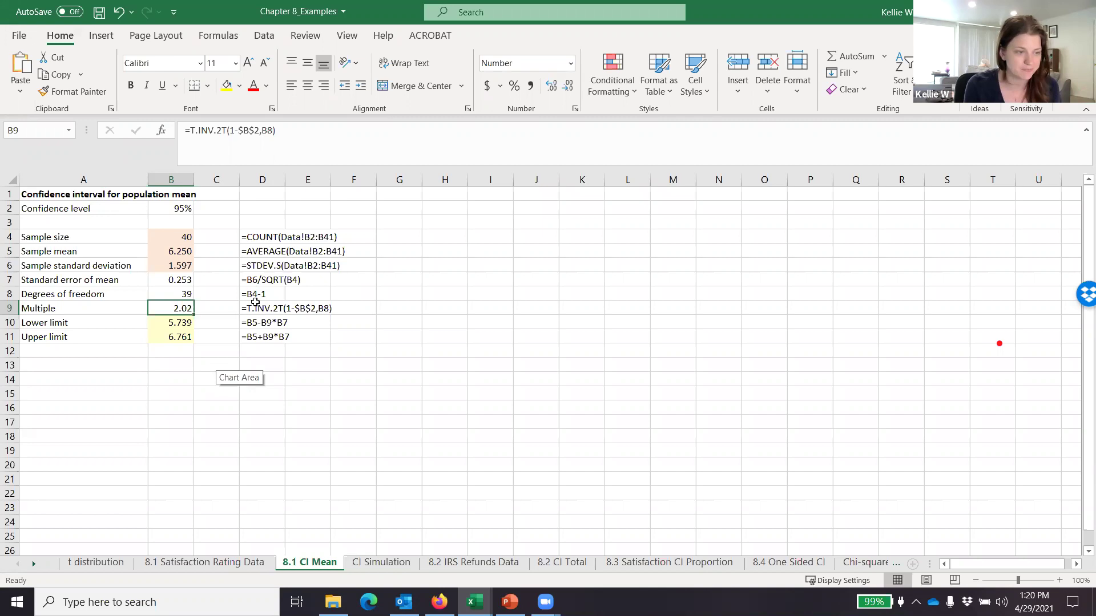
pyautogui.click(195, 130)
pyautogui.moveTo(194, 131); pyautogui.dragTo(231, 130)
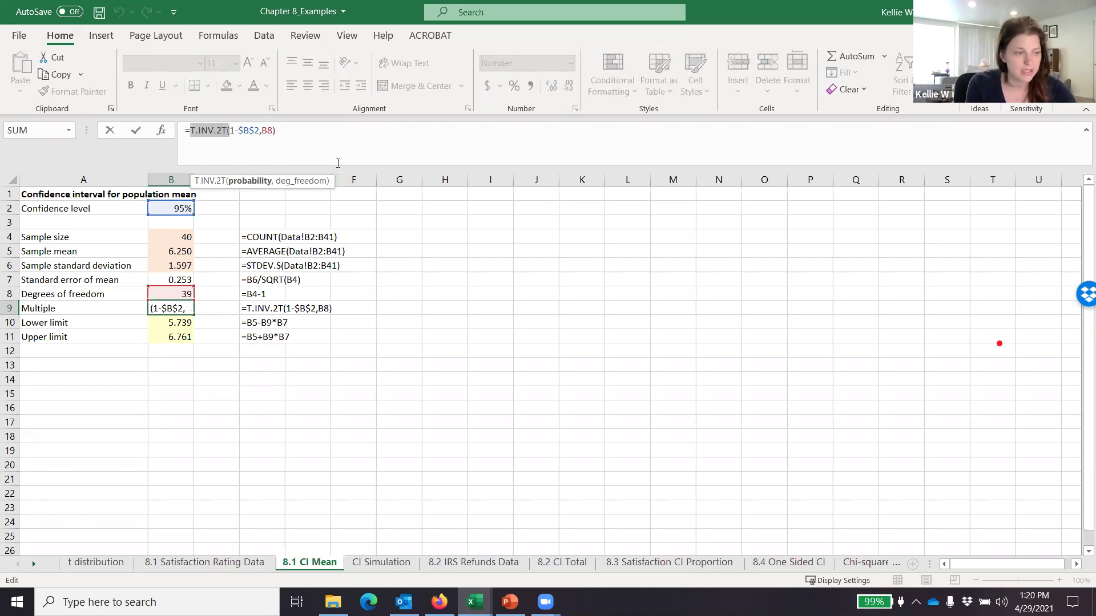
pyautogui.press('Escape')
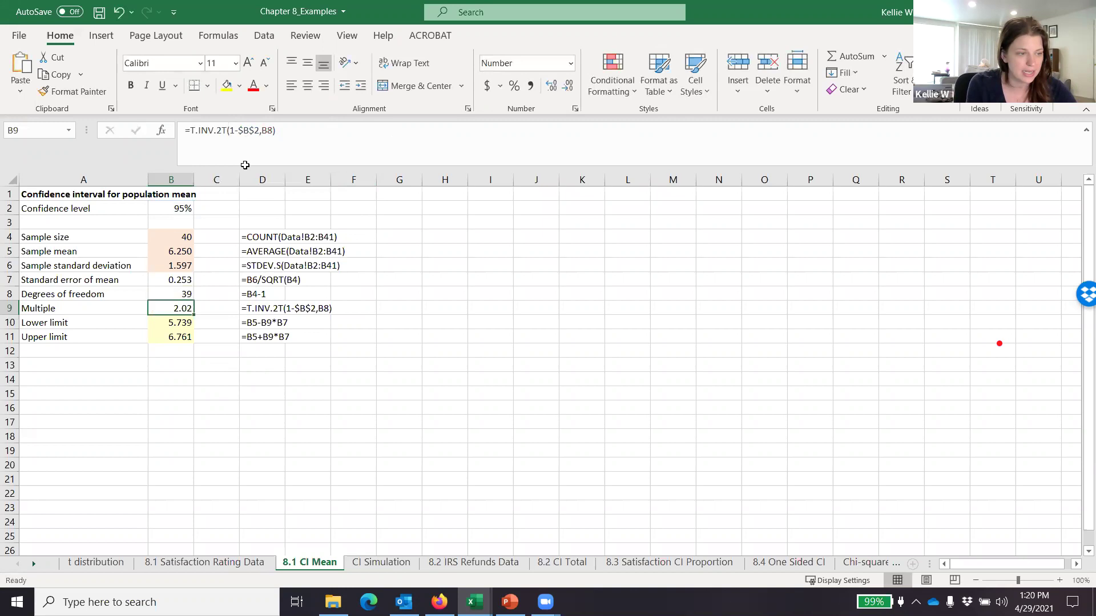
pyautogui.click(229, 131)
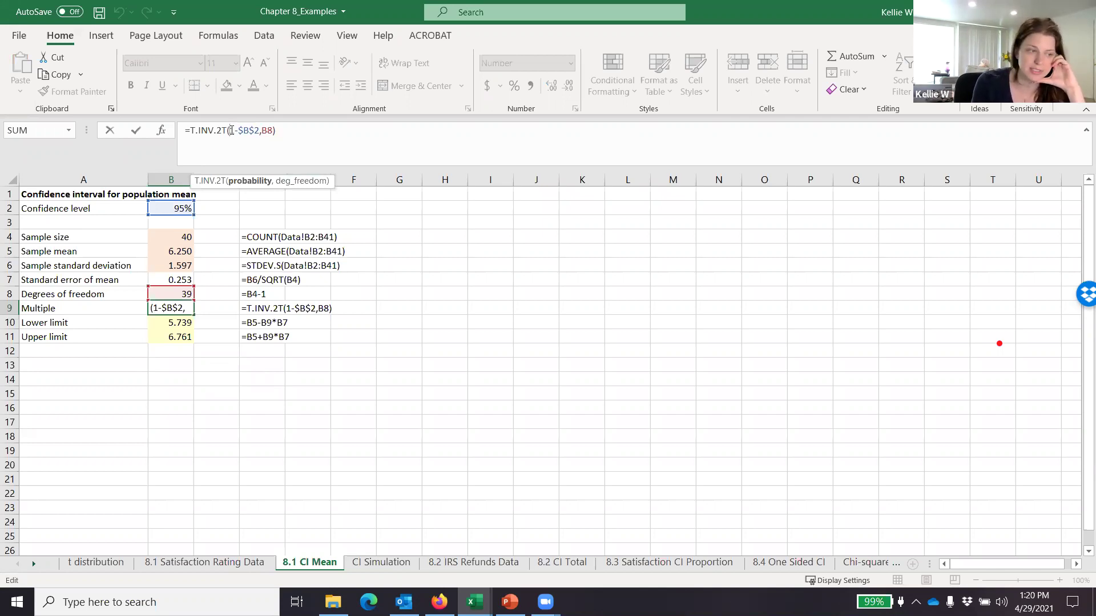
pyautogui.click(266, 131)
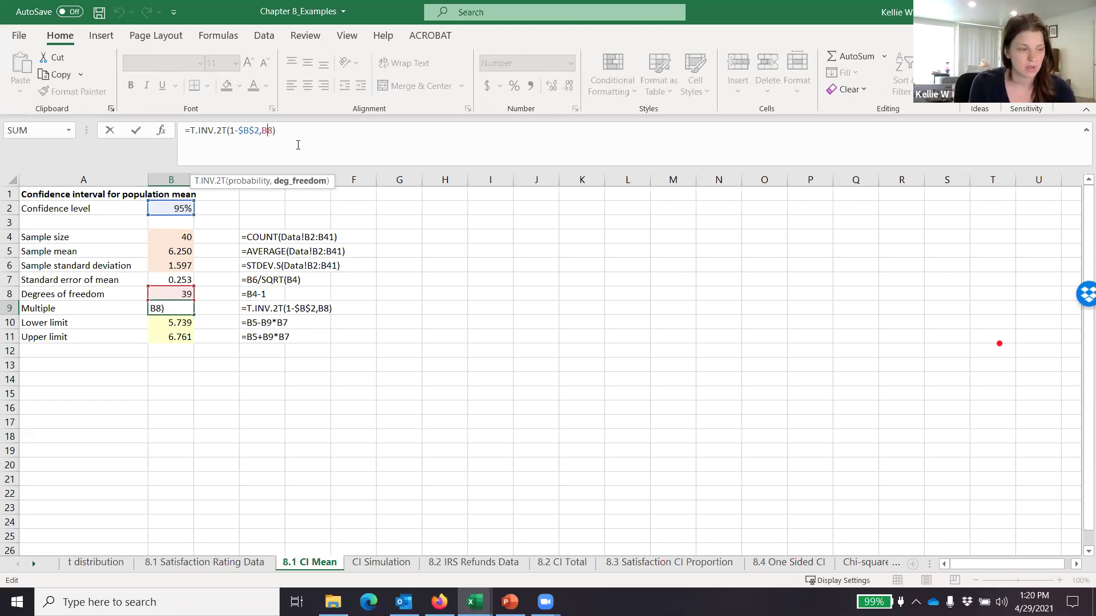
pyautogui.hotkey('ctrl', 'Return')
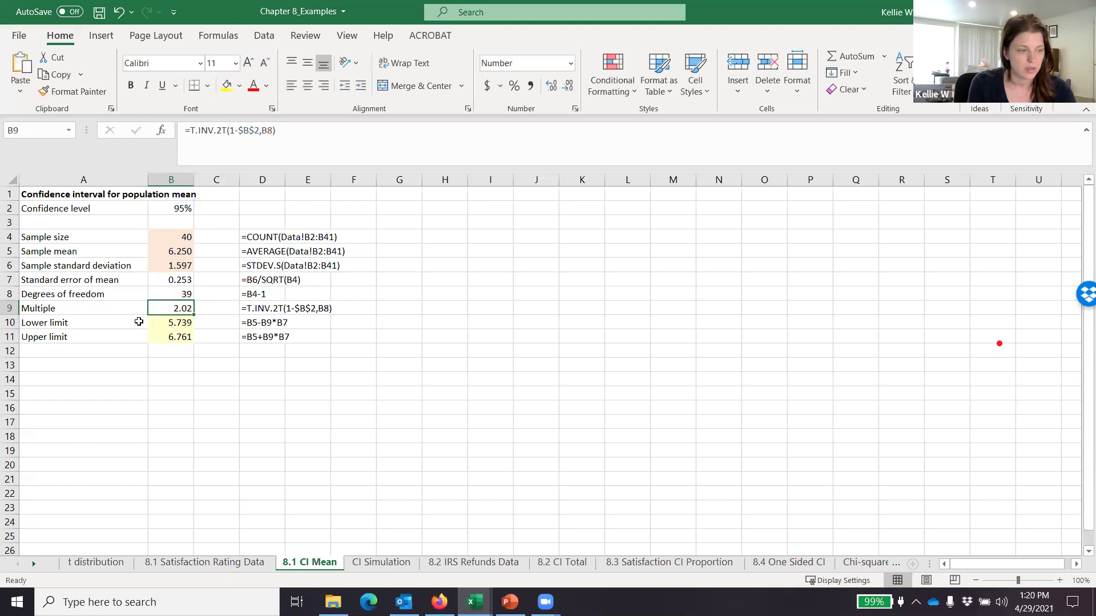
# Step: Examine the cell references in the lower limit and upper limit formulas in B10 and B11
pyautogui.click(168, 321)
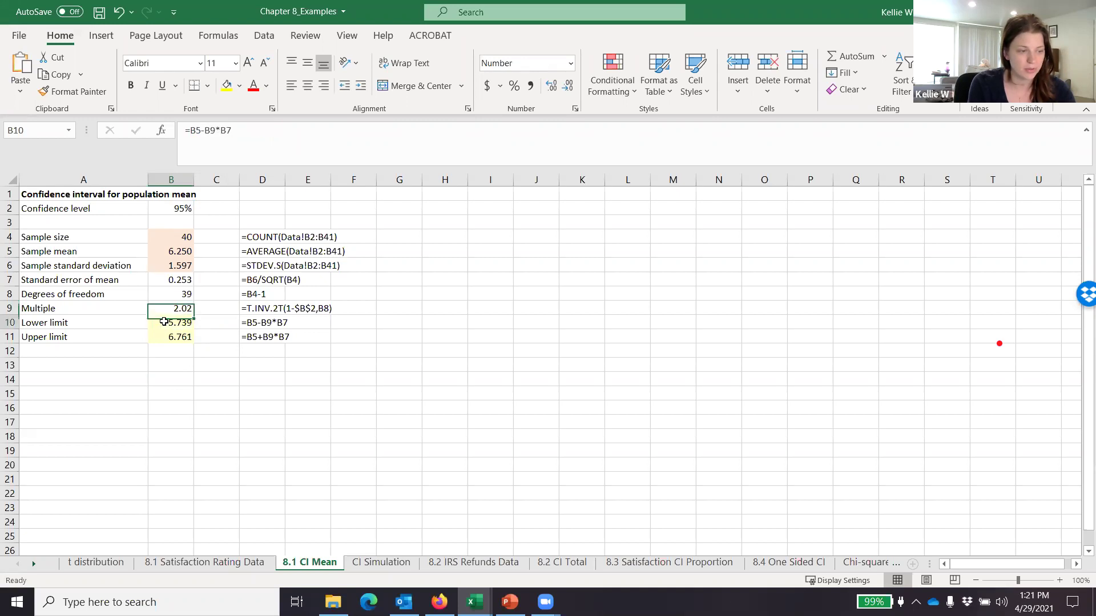
pyautogui.click(266, 146)
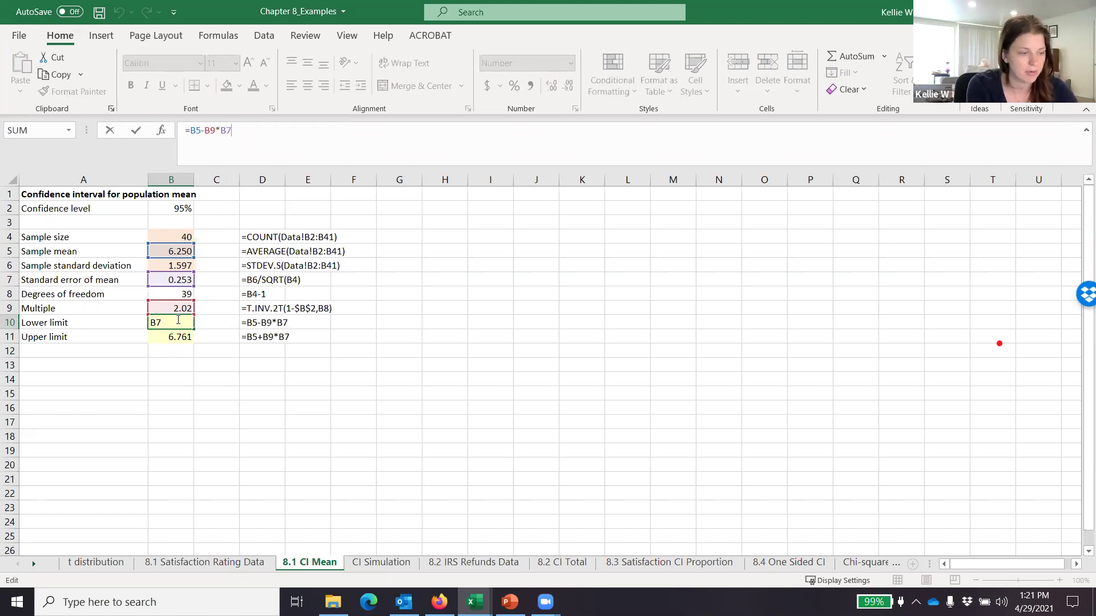
pyautogui.press('Return')
pyautogui.click(266, 136)
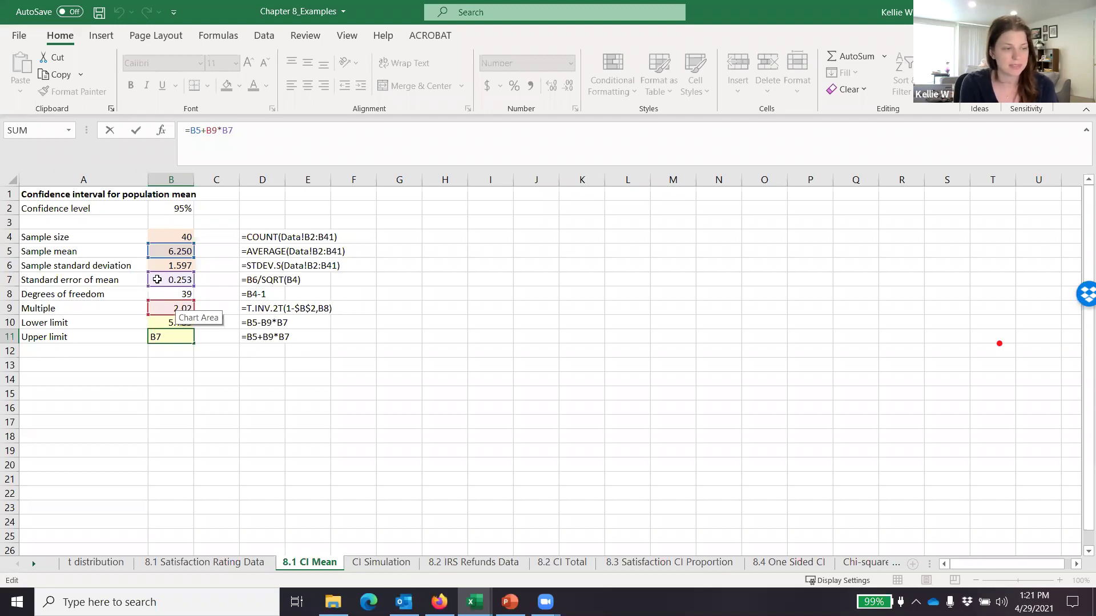
pyautogui.press('Return')
pyautogui.click(189, 375)
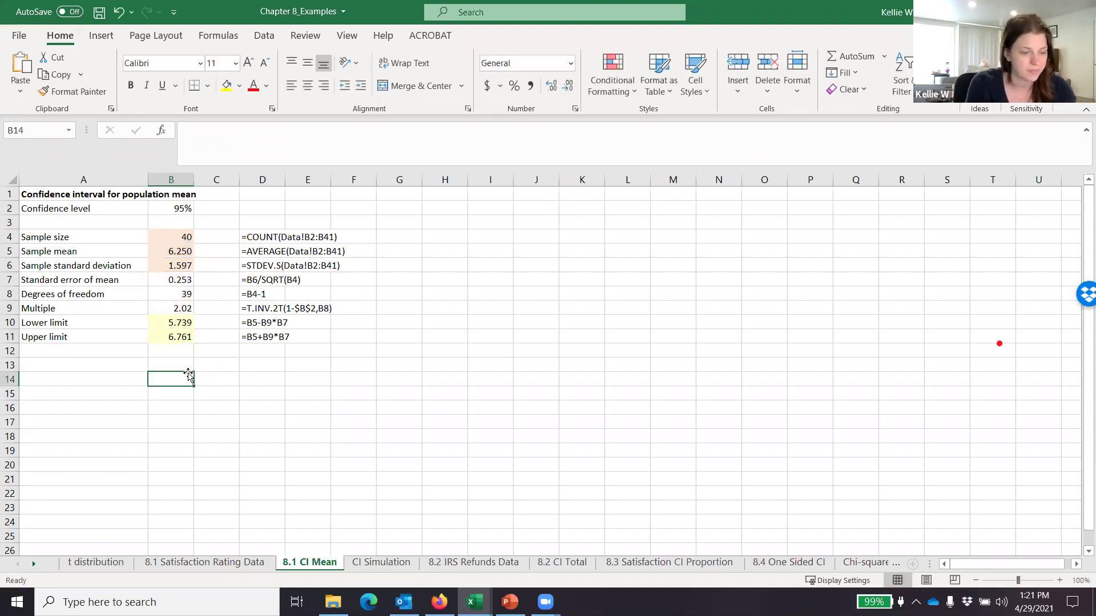
# Step: Calculate the margin of error in B14 by multiplying the Multiple by the standard error of the mean, =B9*B7
pyautogui.write('=')
pyautogui.press('Up')
pyautogui.press('Up')
pyautogui.press('Up')
pyautogui.press('Up')
pyautogui.press('Up')
pyautogui.write('*')
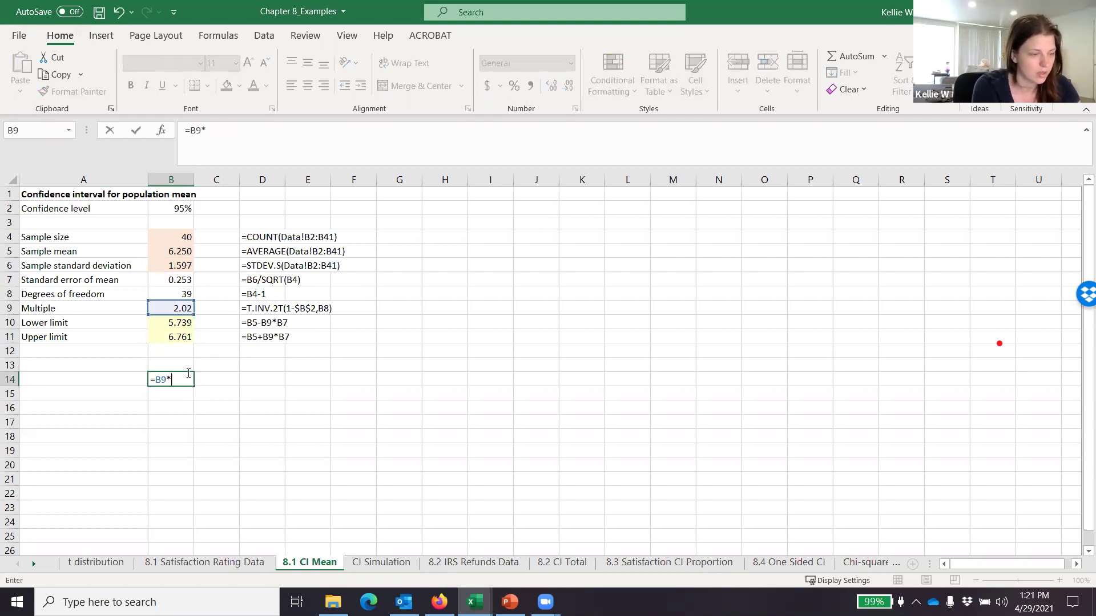
pyautogui.click(163, 280)
pyautogui.press('Return')
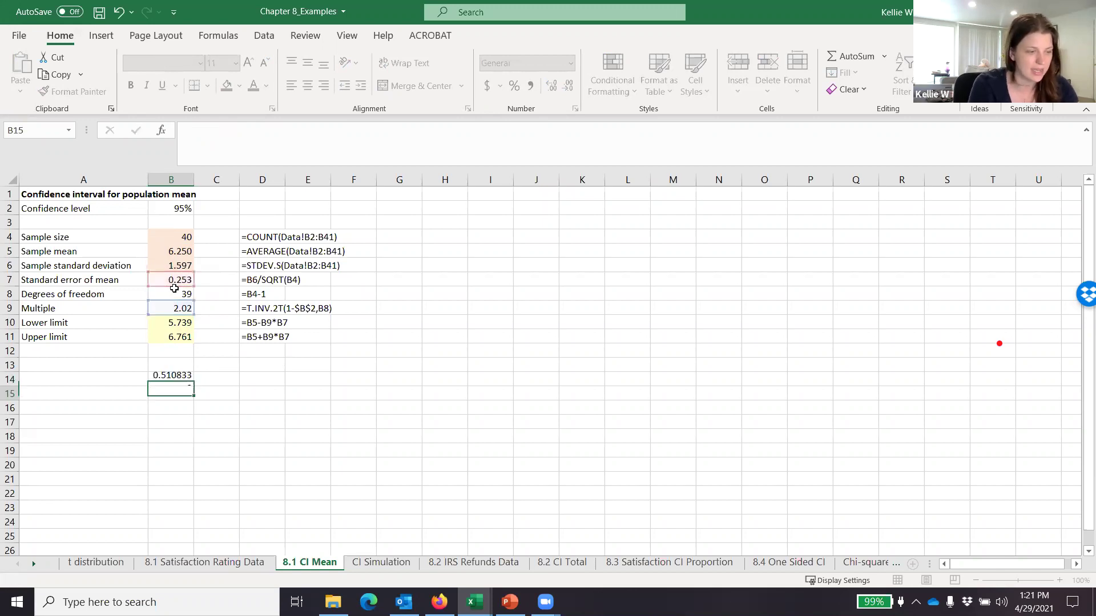
pyautogui.click(159, 380)
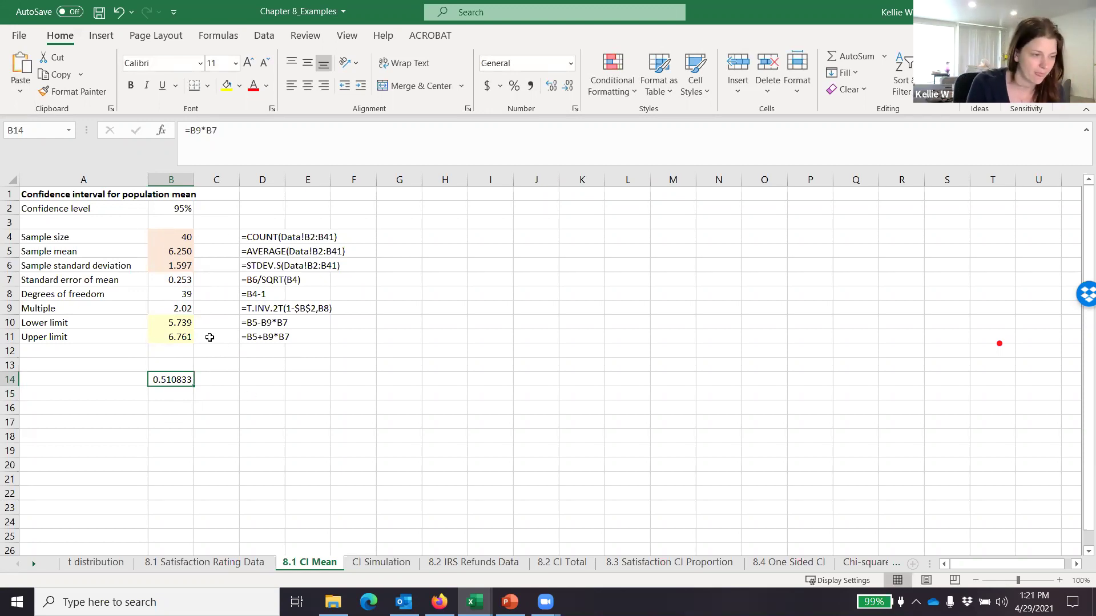
# Step: Compare the lower and upper limits in B10 and B11 with the margin of error, and clear B14
pyautogui.click(175, 322)
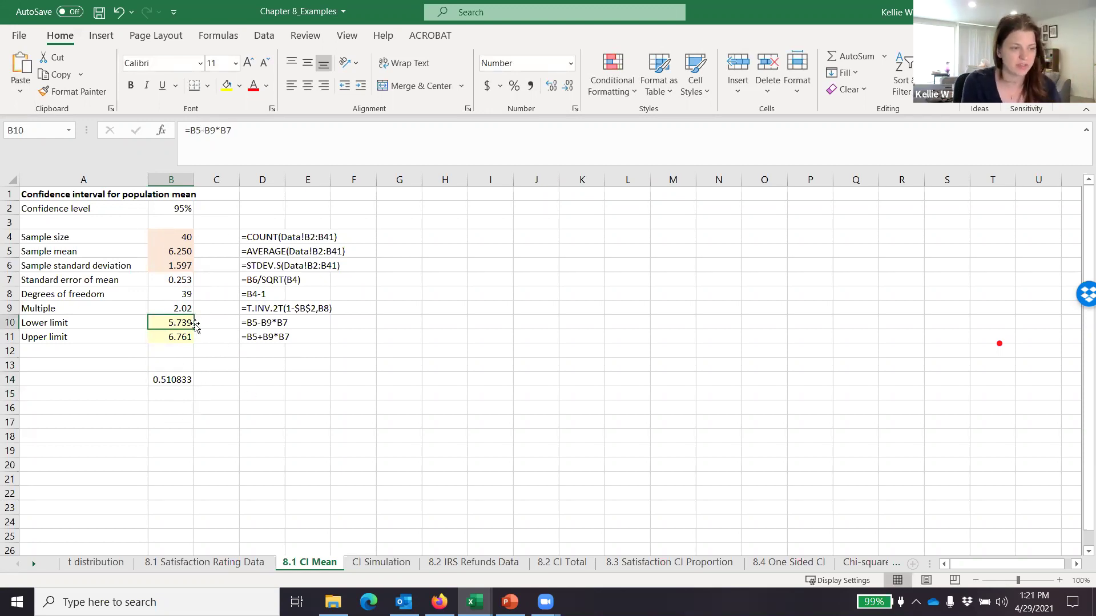
pyautogui.click(166, 337)
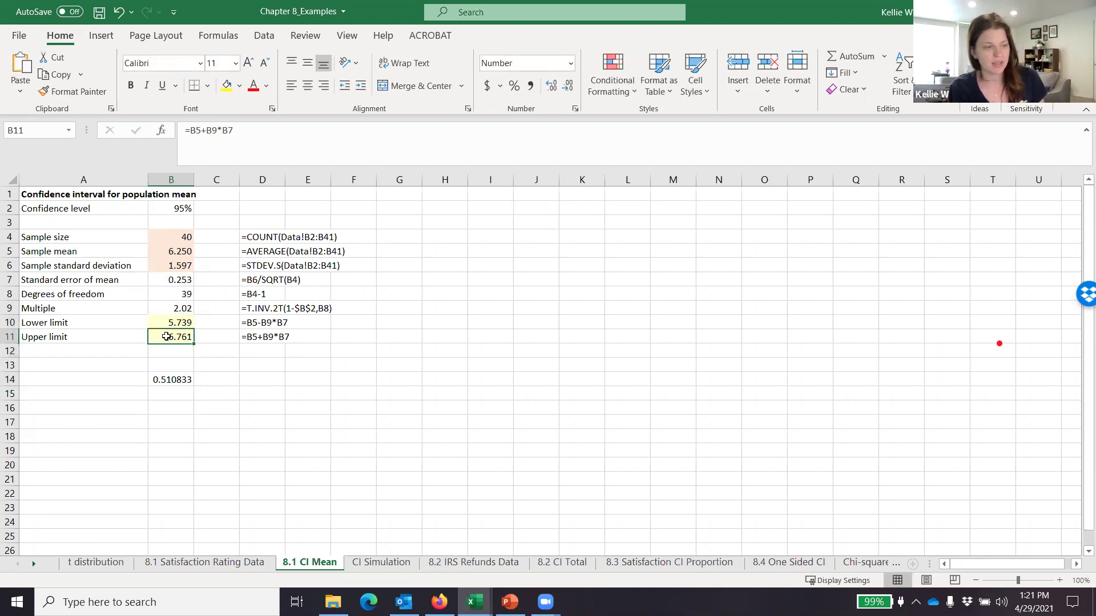
pyautogui.click(173, 379)
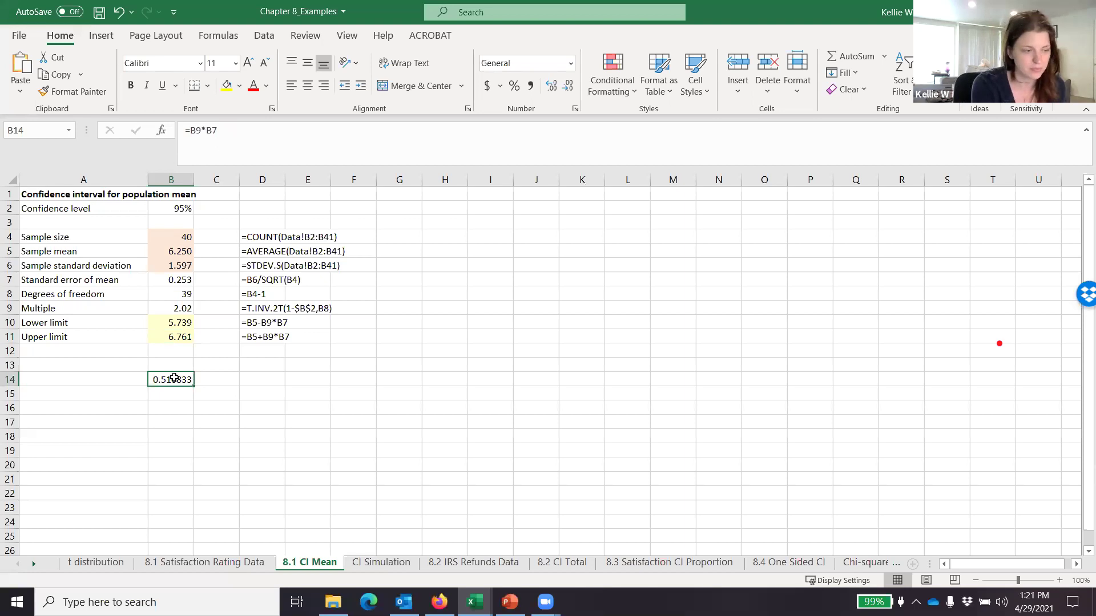
pyautogui.press('Delete')
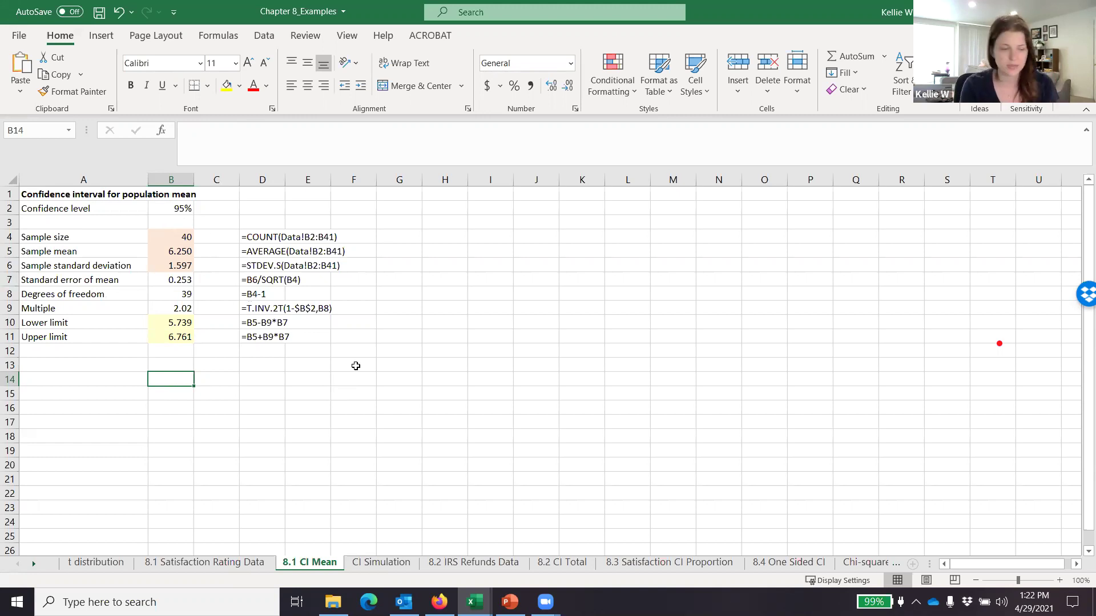
# Step: Switch to the Module 4_Lecture presentation in PowerPoint and present it from Example 8.1, advancing to slide 2 of 3
pyautogui.click(510, 601)
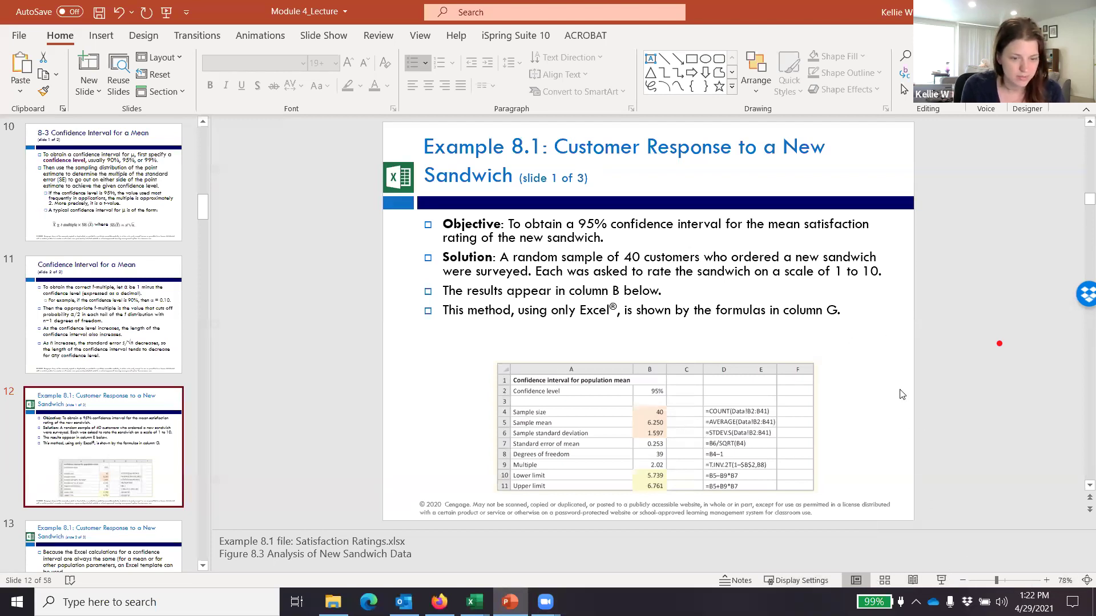
pyautogui.click(934, 582)
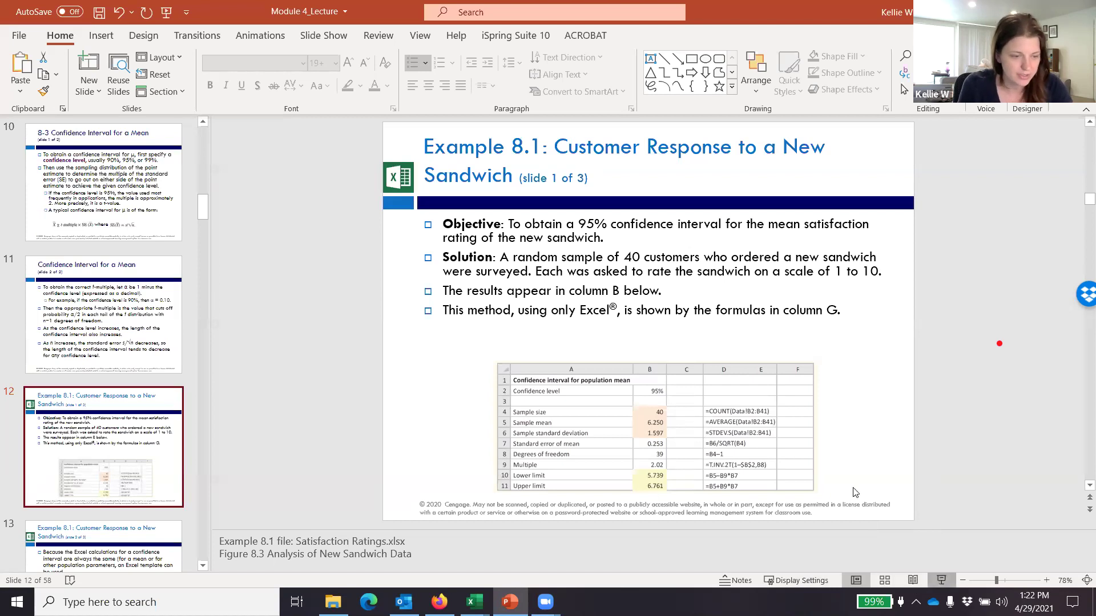
pyautogui.press('Right')
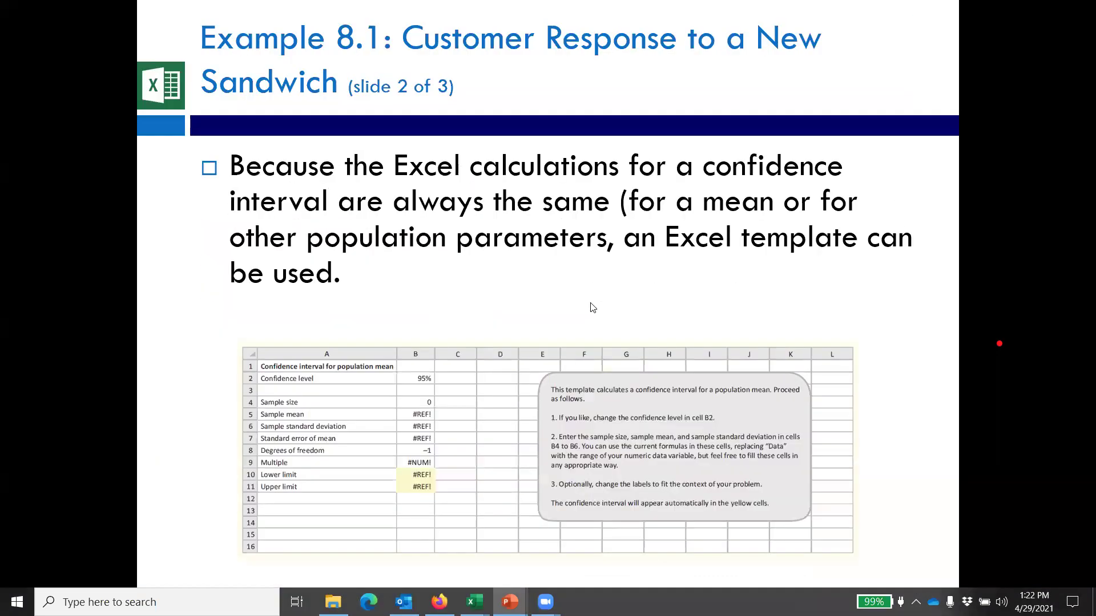
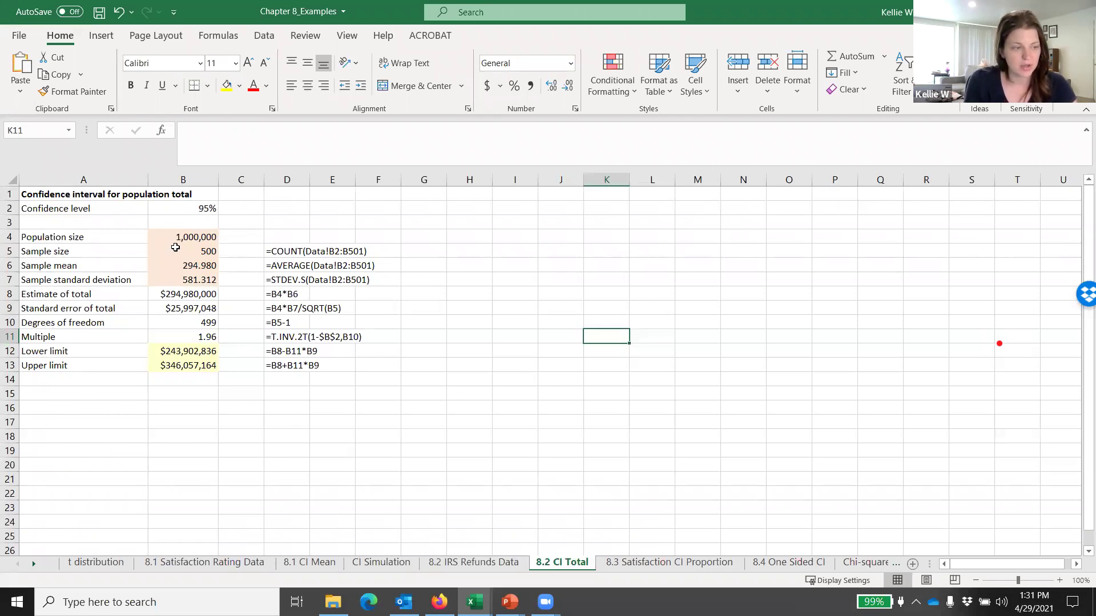
# Step: On the 8.2 CI Total sheet, examine the confidence level, population size and the sample size, mean and standard deviation formulas in B2:B7
pyautogui.click(187, 209)
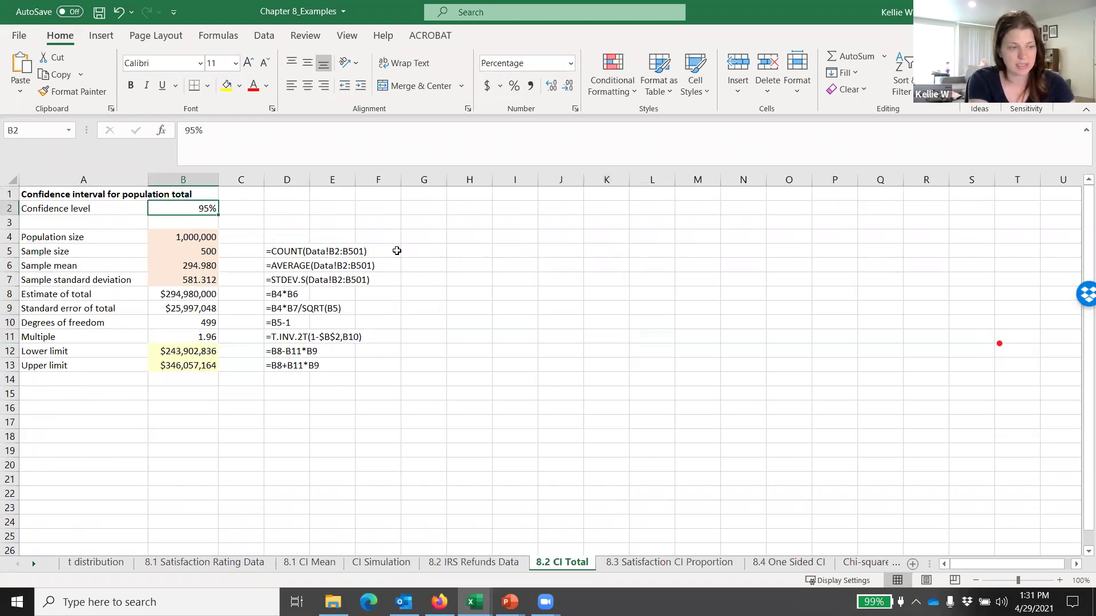
pyautogui.press('Down')
pyautogui.press('Down')
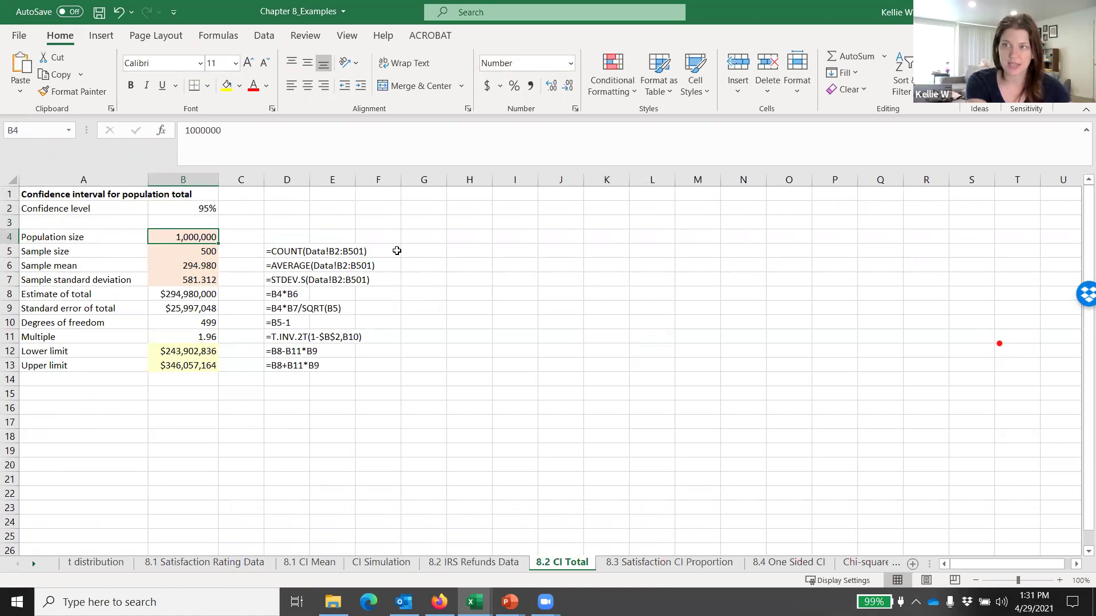
pyautogui.press('Down')
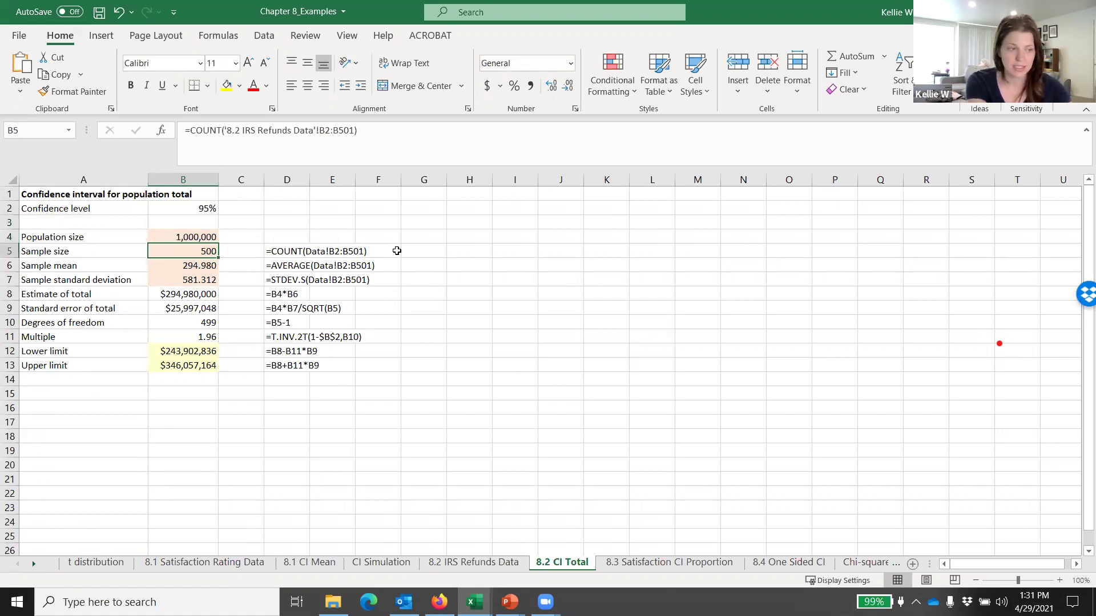
pyautogui.press('Down')
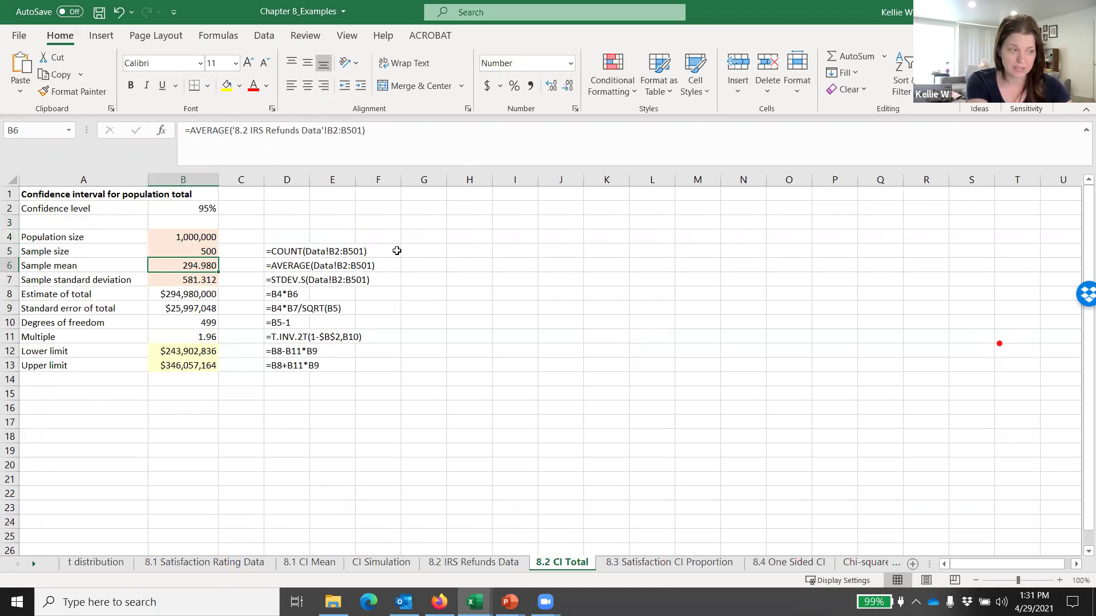
pyautogui.press('Down')
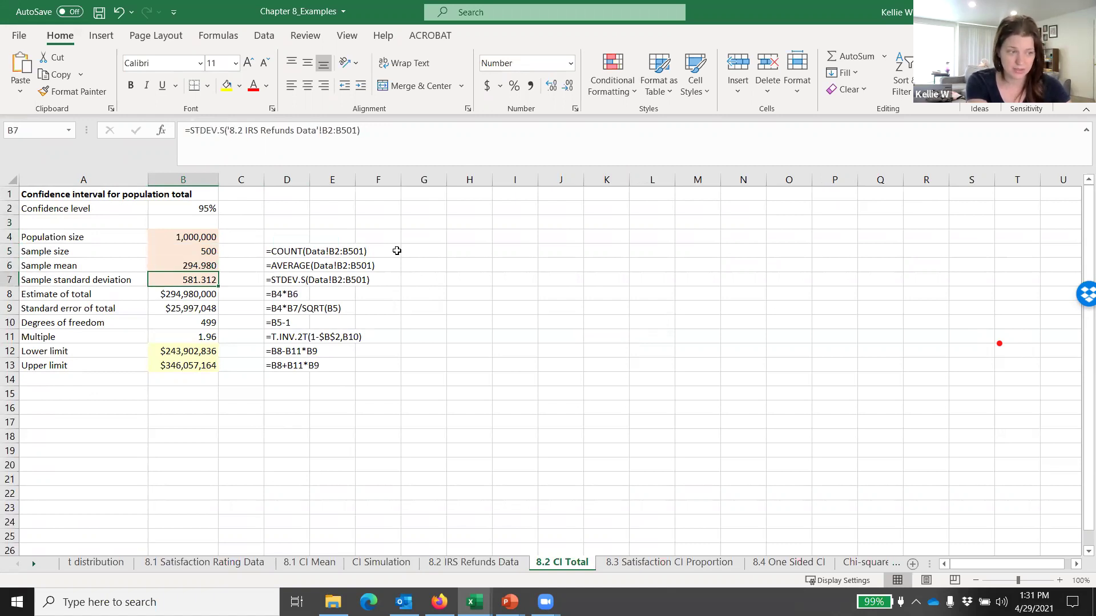
# Step: Trace the cell references in the Estimate of total formula in B8, leaving the formula as it is
pyautogui.press('Down')
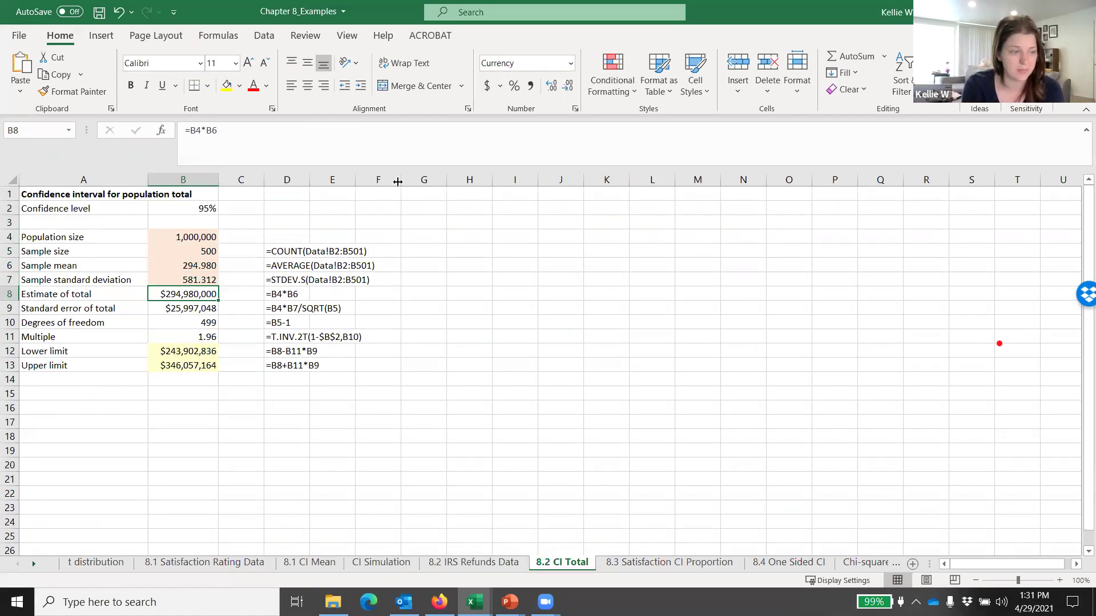
pyautogui.click(244, 137)
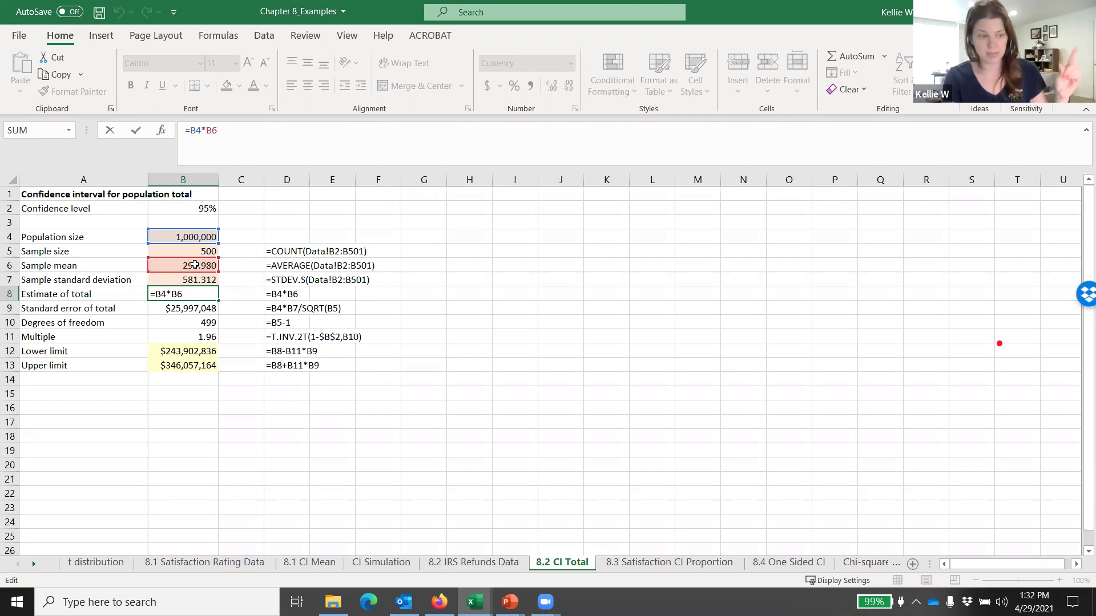
pyautogui.hotkey('ctrl', 'Return')
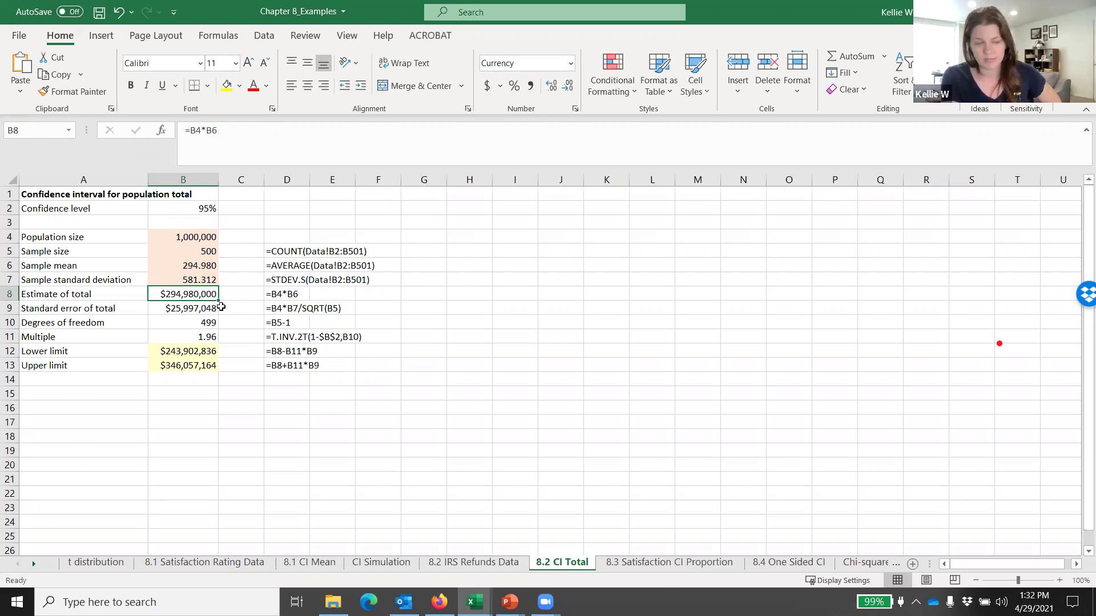
# Step: Trace the cell references in the Standard error of total formula in B9, leaving the formula as it is
pyautogui.click(182, 313)
pyautogui.click(346, 147)
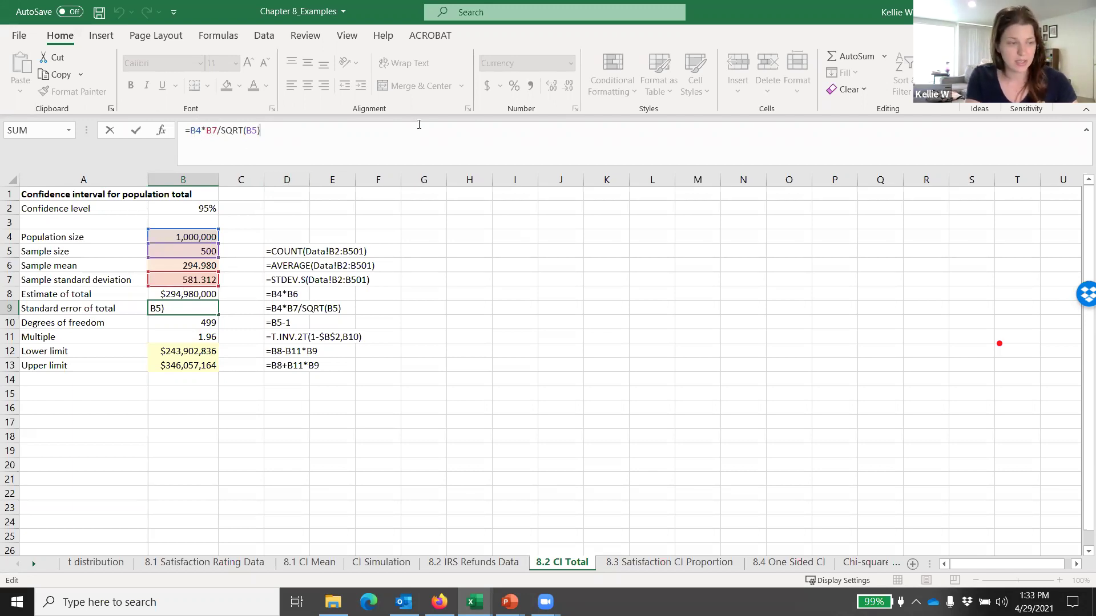
pyautogui.scroll(-1, 191, 297)
pyautogui.scroll(1, 191, 297)
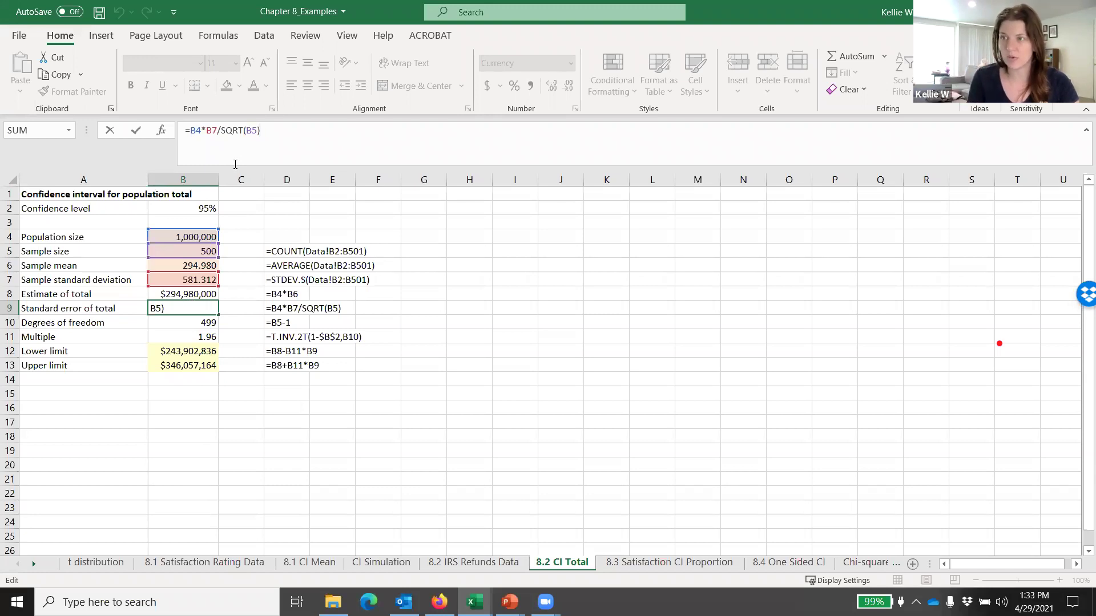
pyautogui.hotkey('ctrl', 'Return')
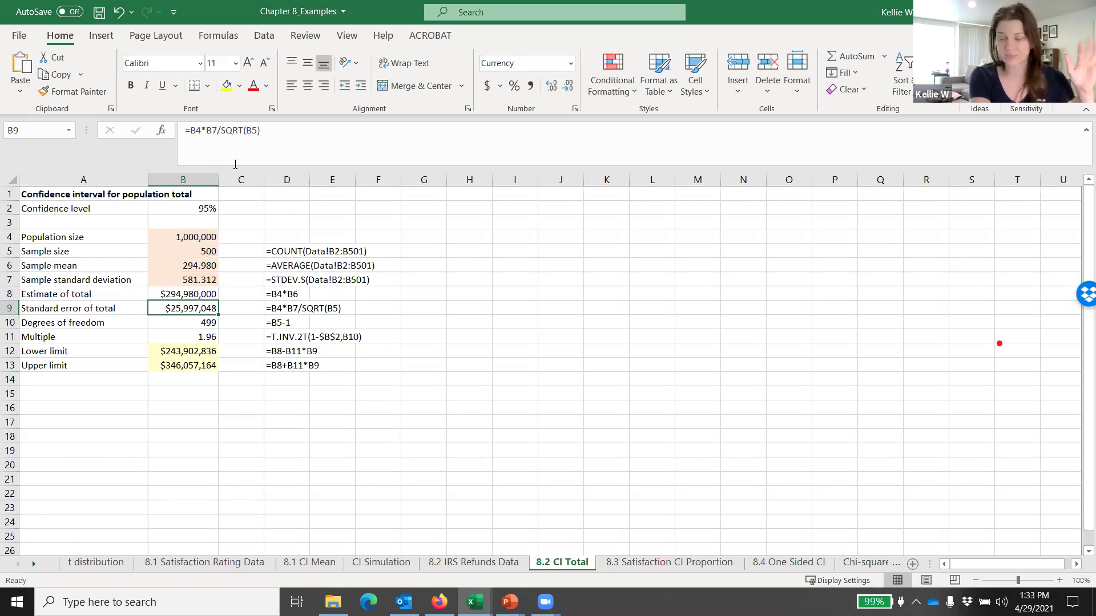
# Step: Examine the degrees of freedom formula in B10 and the probability and degrees of freedom arguments of T.INV.2T in B11
pyautogui.press('Down')
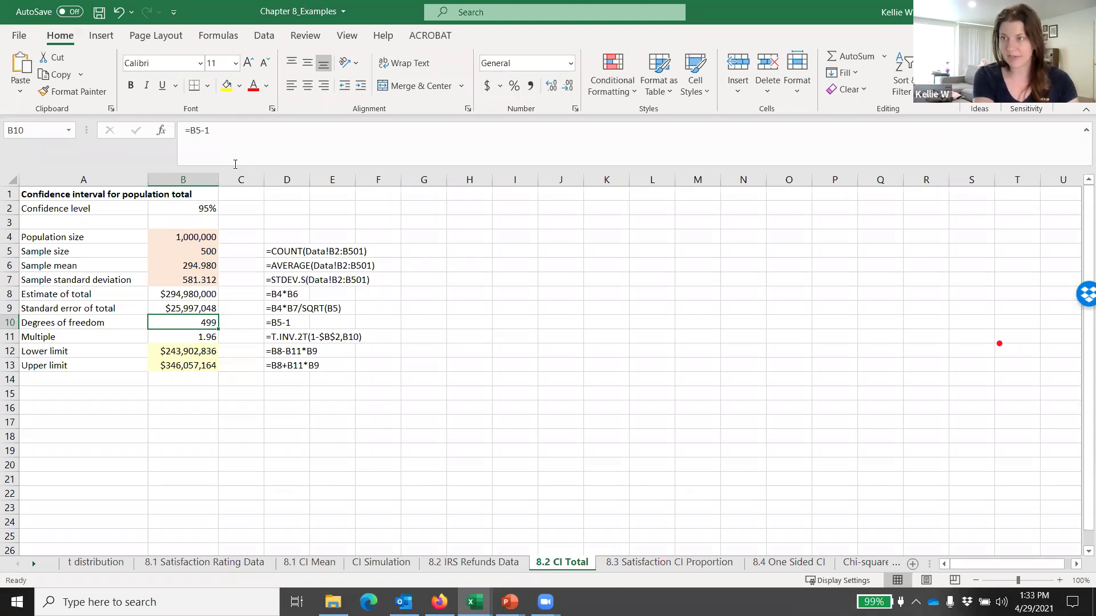
pyautogui.press('Down')
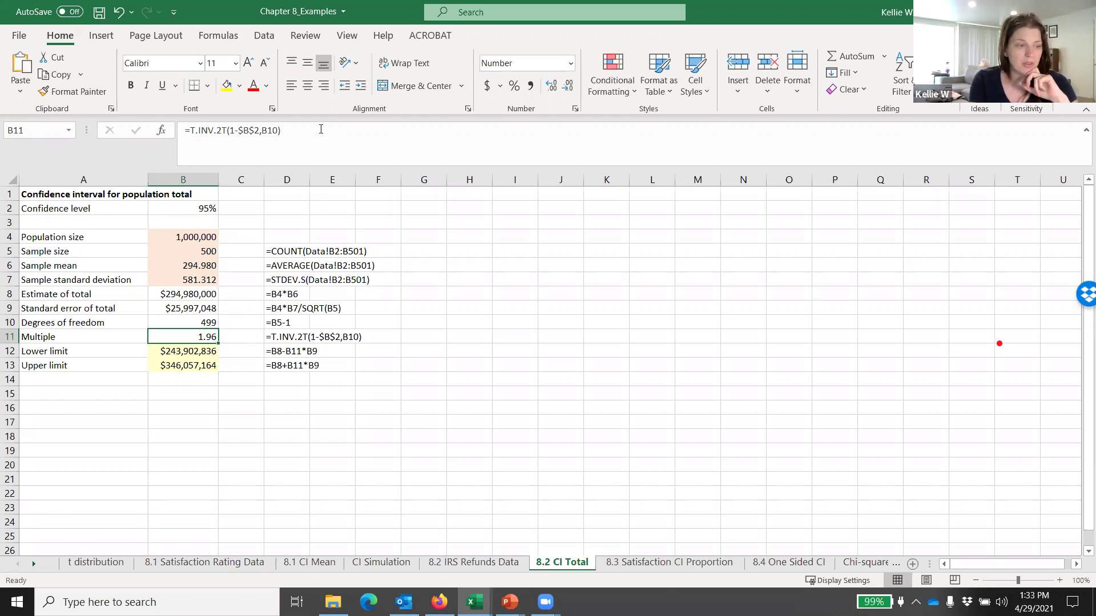
pyautogui.click(242, 130)
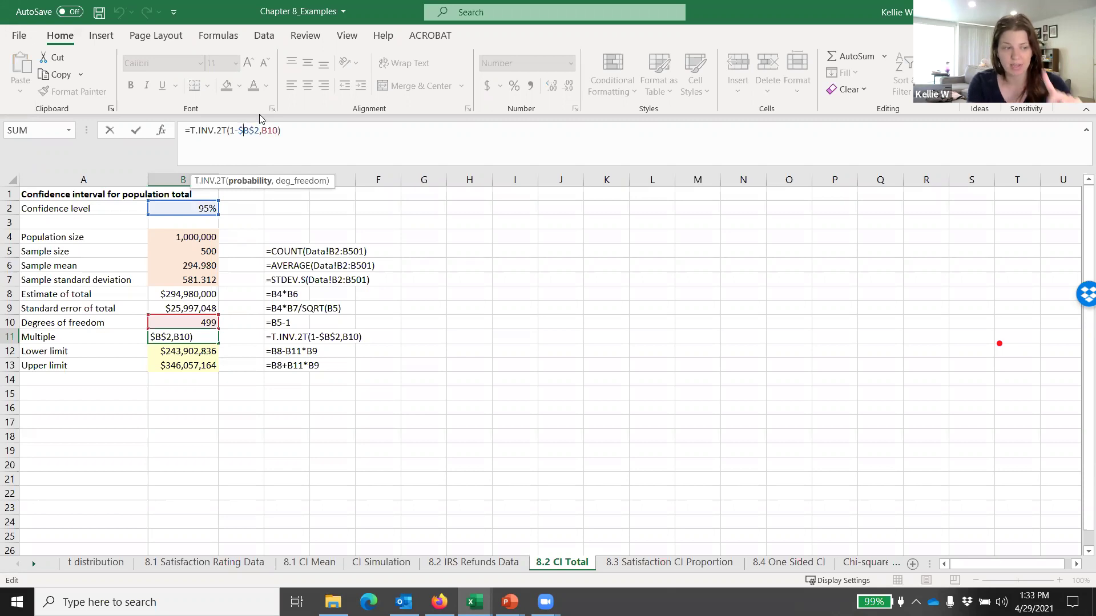
pyautogui.click(268, 130)
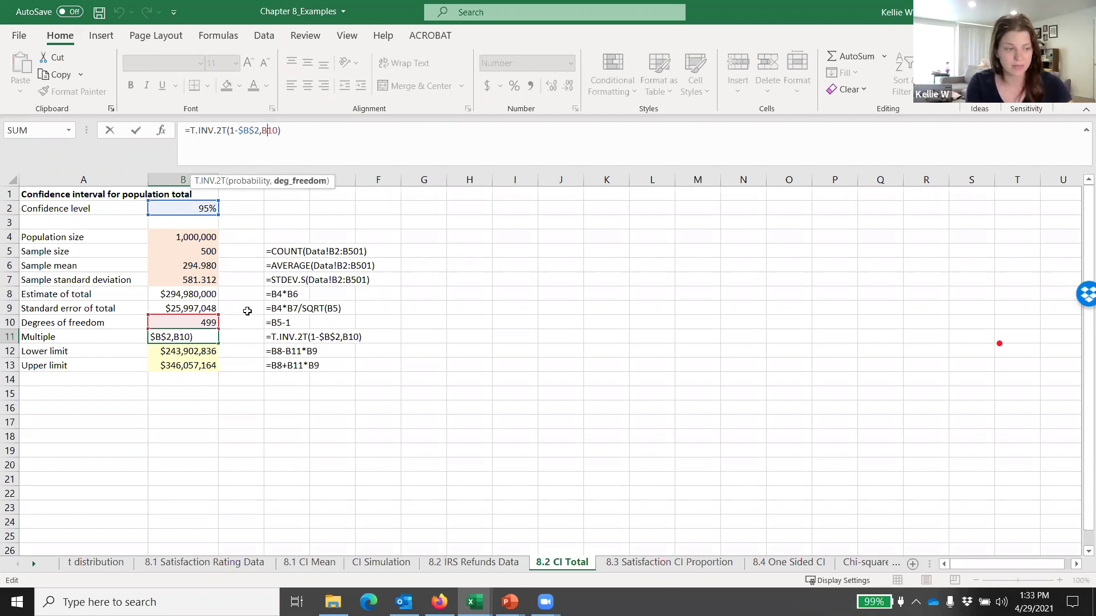
pyautogui.press('Return')
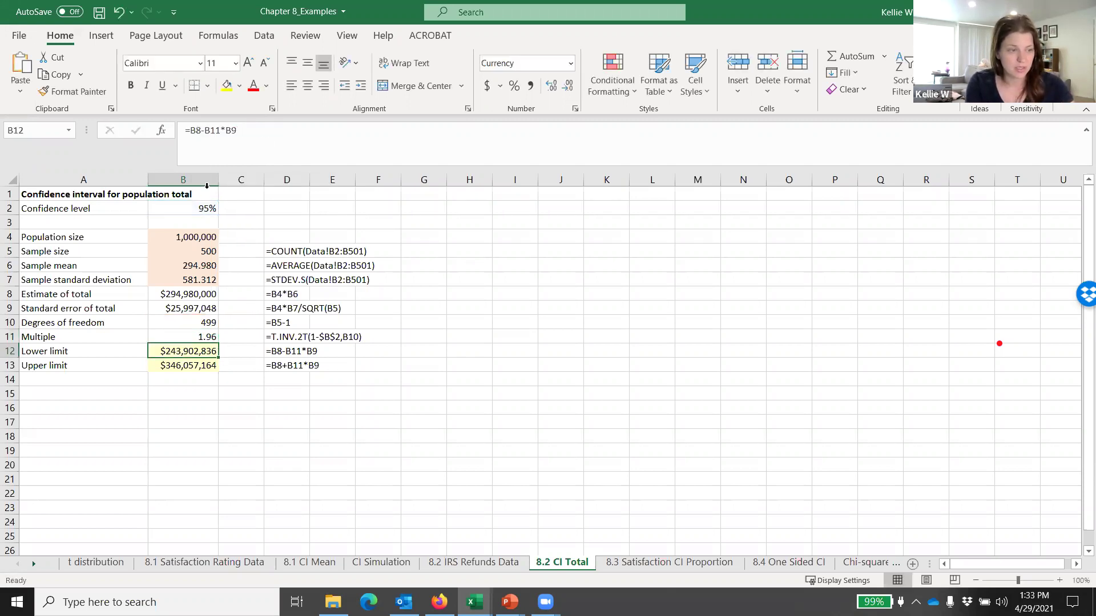
# Step: Trace the references in the lower limit formula in B12 and examine the upper limit formula in B13
pyautogui.press('F2')
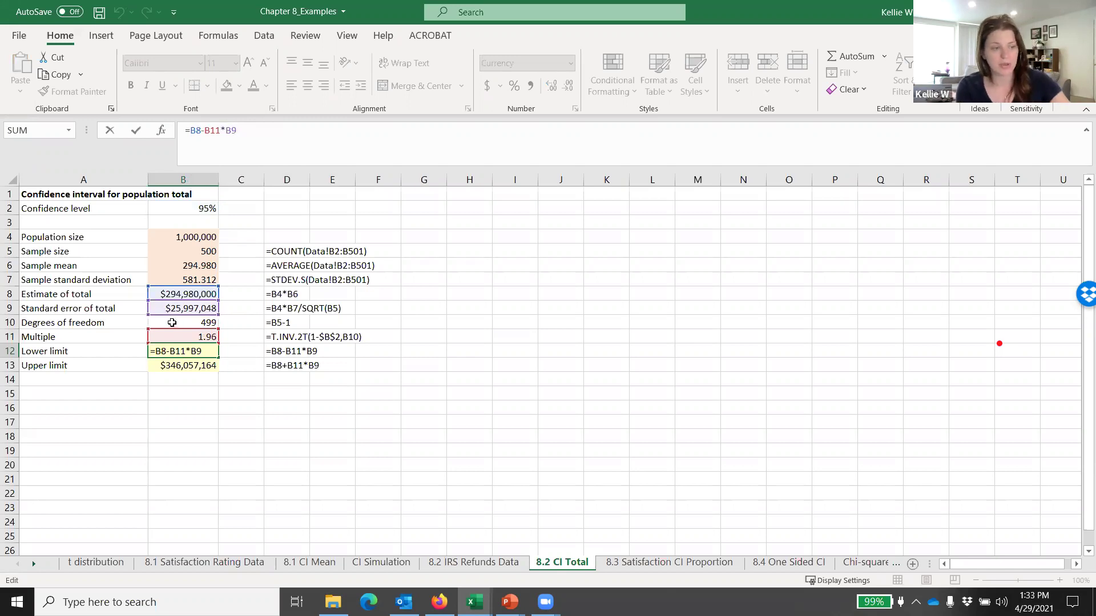
pyautogui.press('Return')
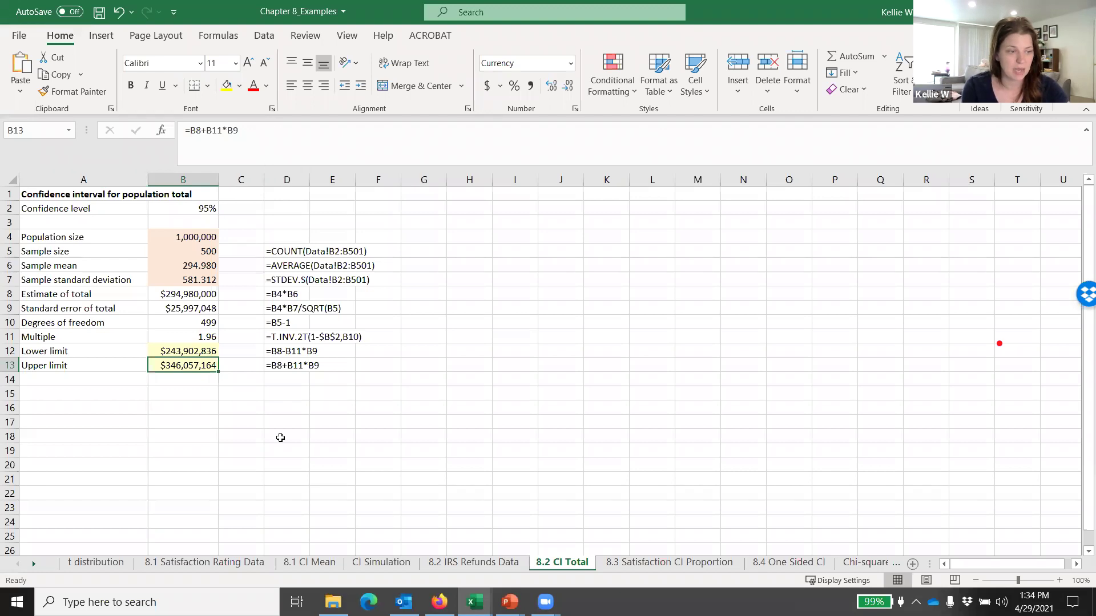
pyautogui.click(232, 393)
pyautogui.click(198, 395)
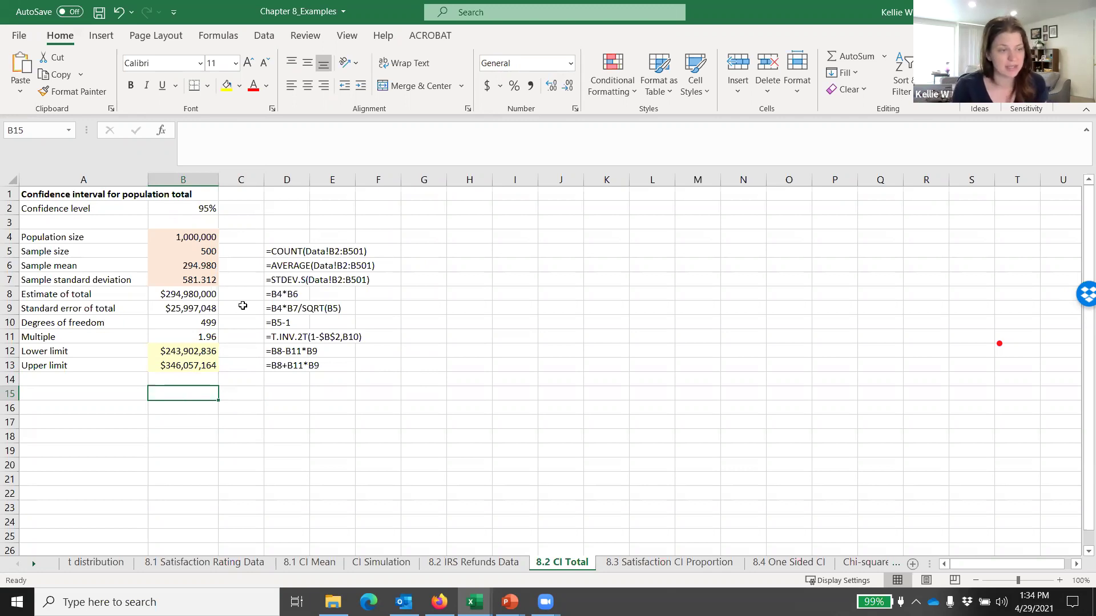
# Step: Review the estimate of total in B8, its standard error in B9 and the confidence limits in B12:B13
pyautogui.click(169, 293)
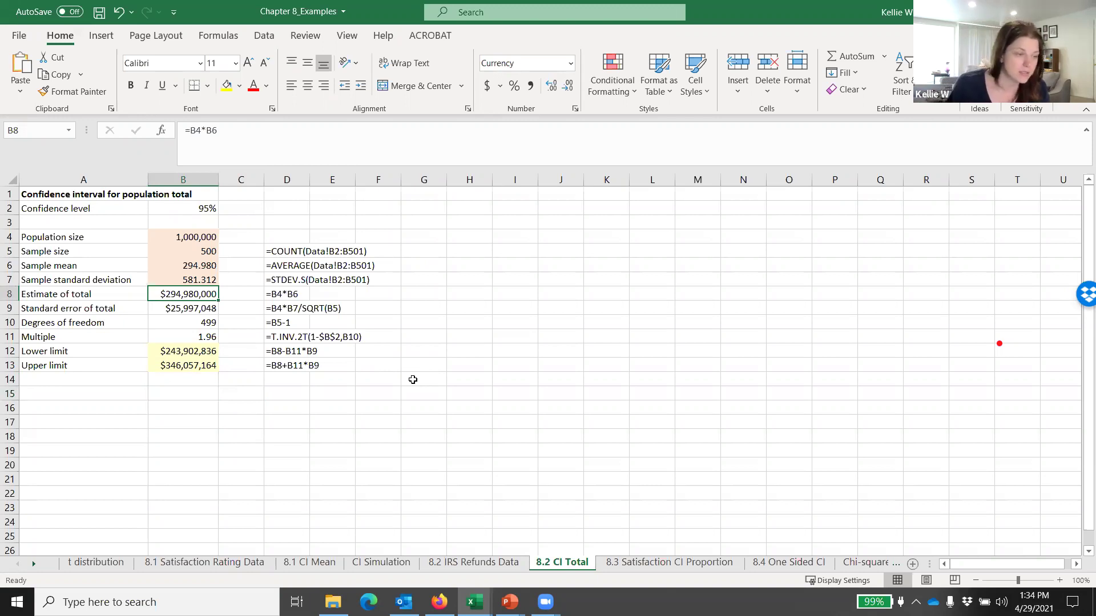
pyautogui.click(184, 307)
pyautogui.click(170, 377)
pyautogui.click(174, 353)
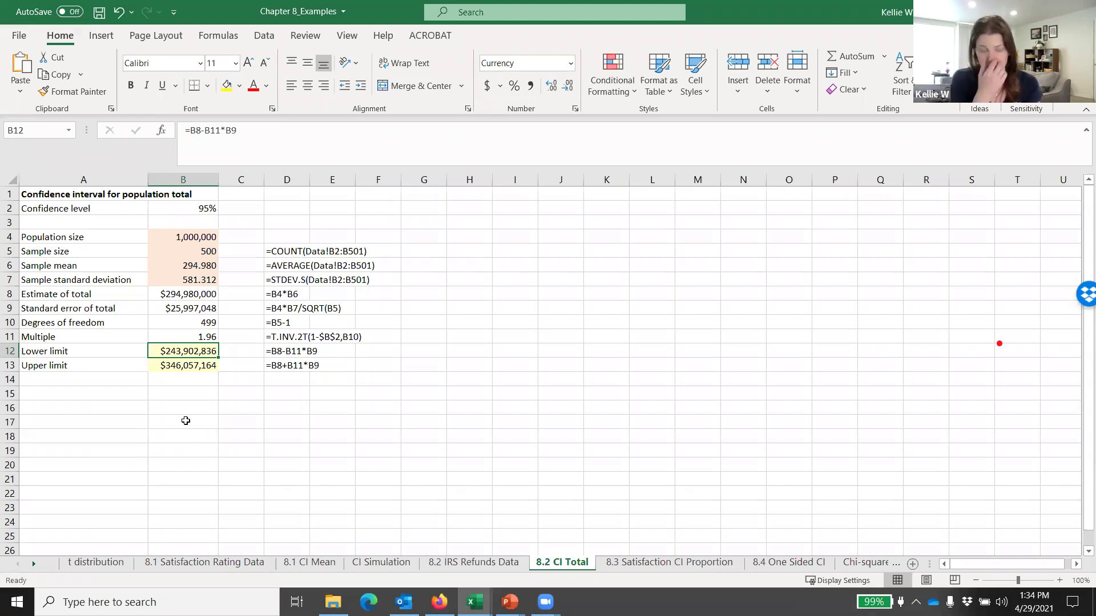
pyautogui.moveTo(166, 351)
pyautogui.mouseDown()
pyautogui.moveTo(164, 379)
pyautogui.moveTo(162, 364)
pyautogui.mouseUp()
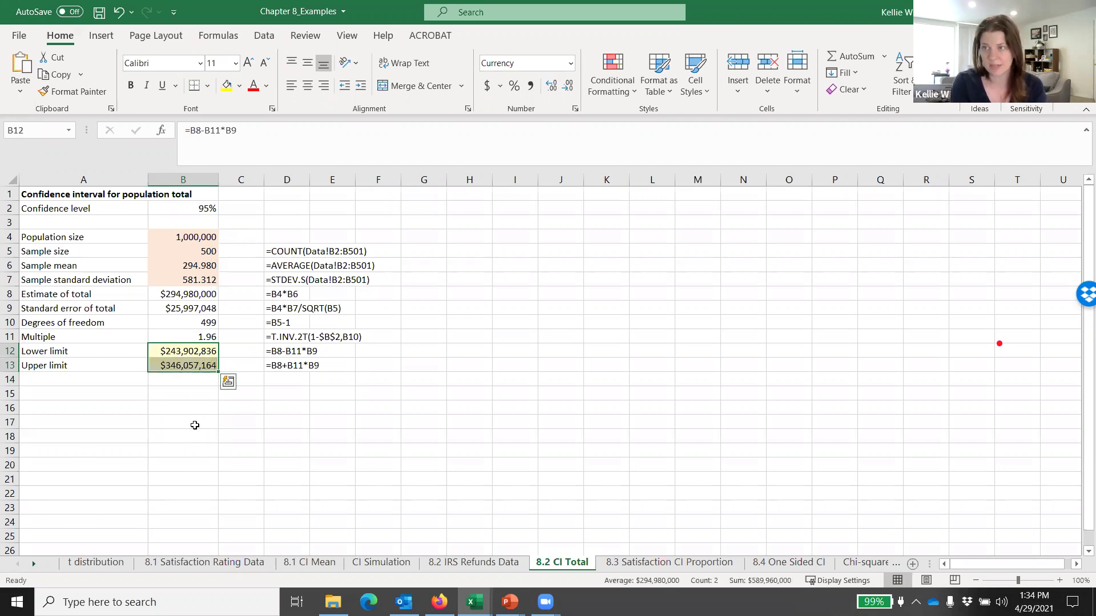
pyautogui.click(188, 423)
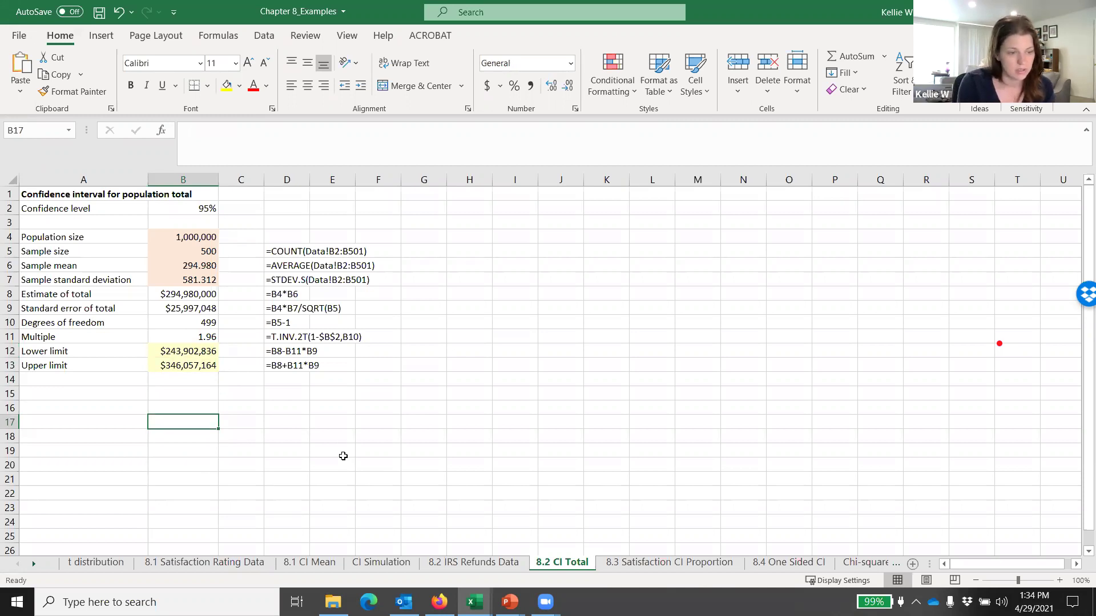
# Step: Look through the Example 8.1 and 8.2 worksheets and CI Simulation, and bring up the 8.3 Satisfaction CI Proportion sheet
pyautogui.moveTo(510, 602)
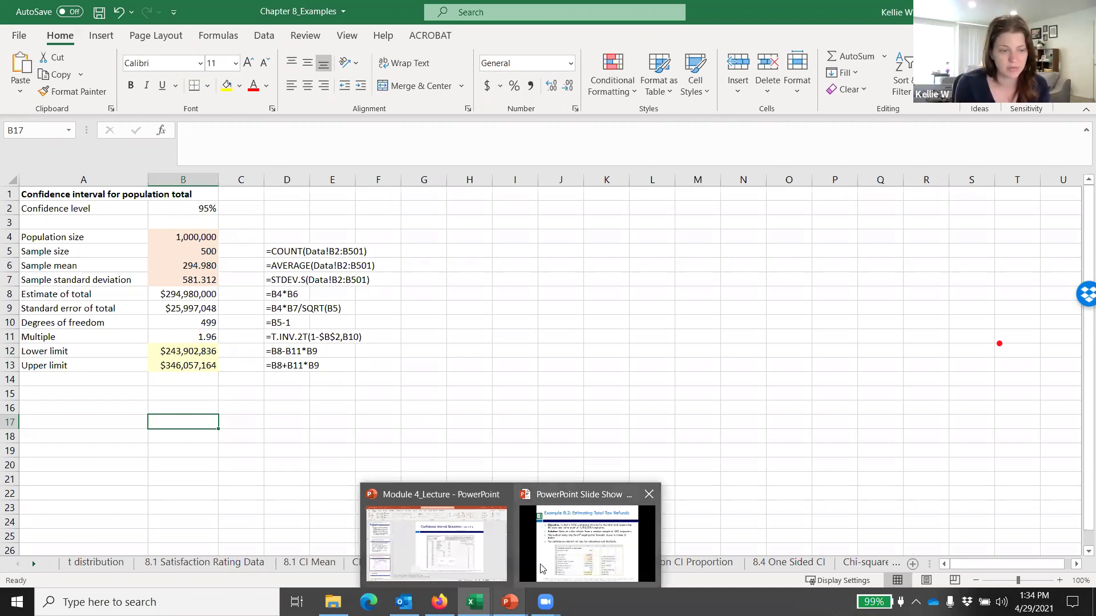
pyautogui.click(248, 465)
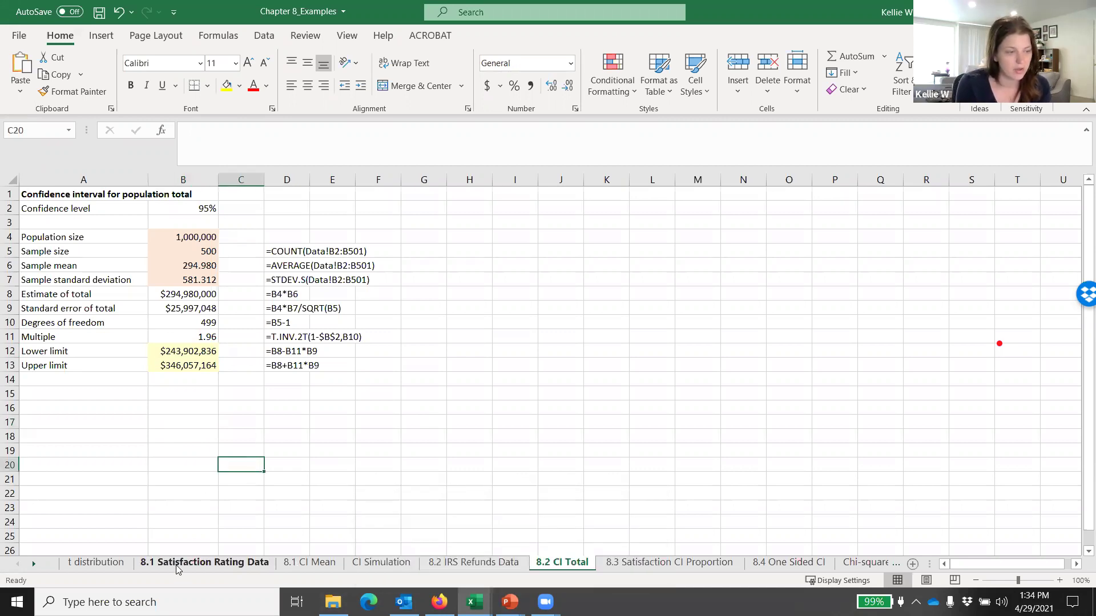
pyautogui.click(194, 564)
pyautogui.click(309, 566)
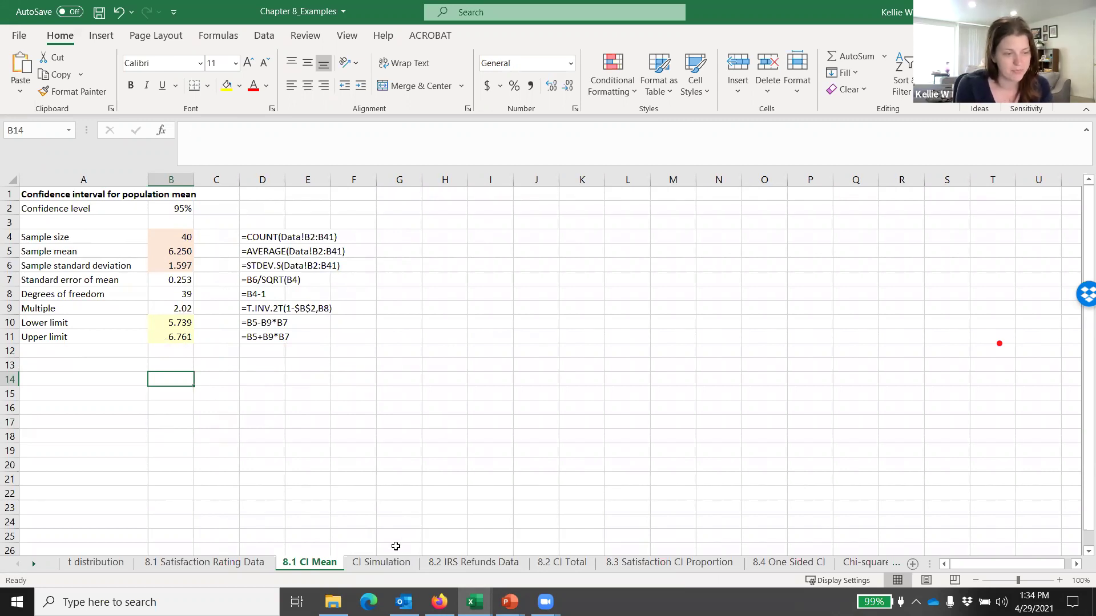
pyautogui.click(398, 564)
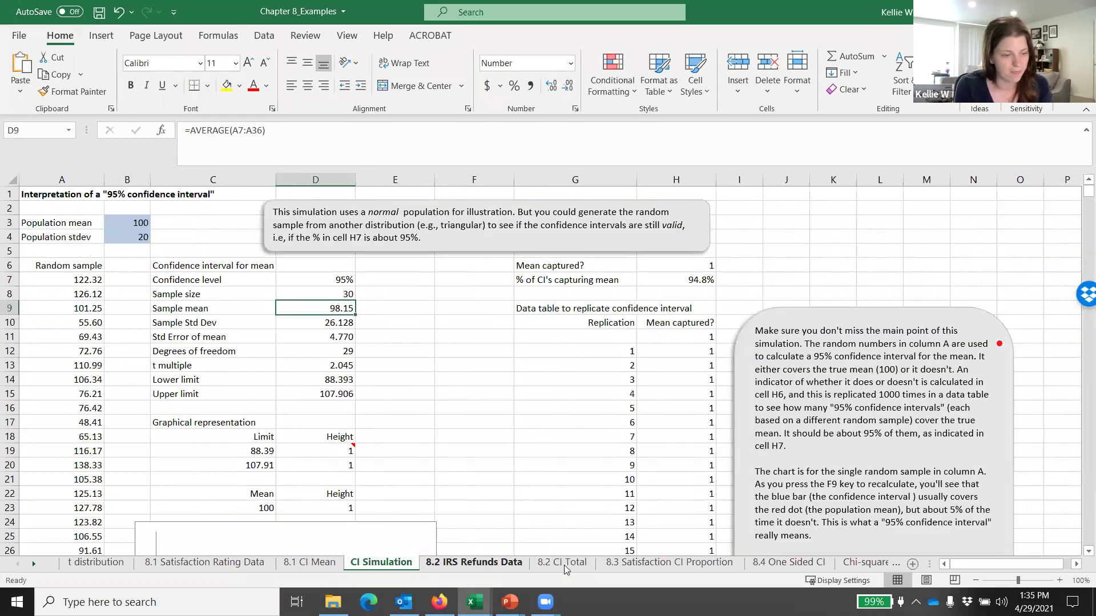
pyautogui.click(494, 565)
pyautogui.click(33, 564)
pyautogui.click(33, 564)
pyautogui.click(33, 564)
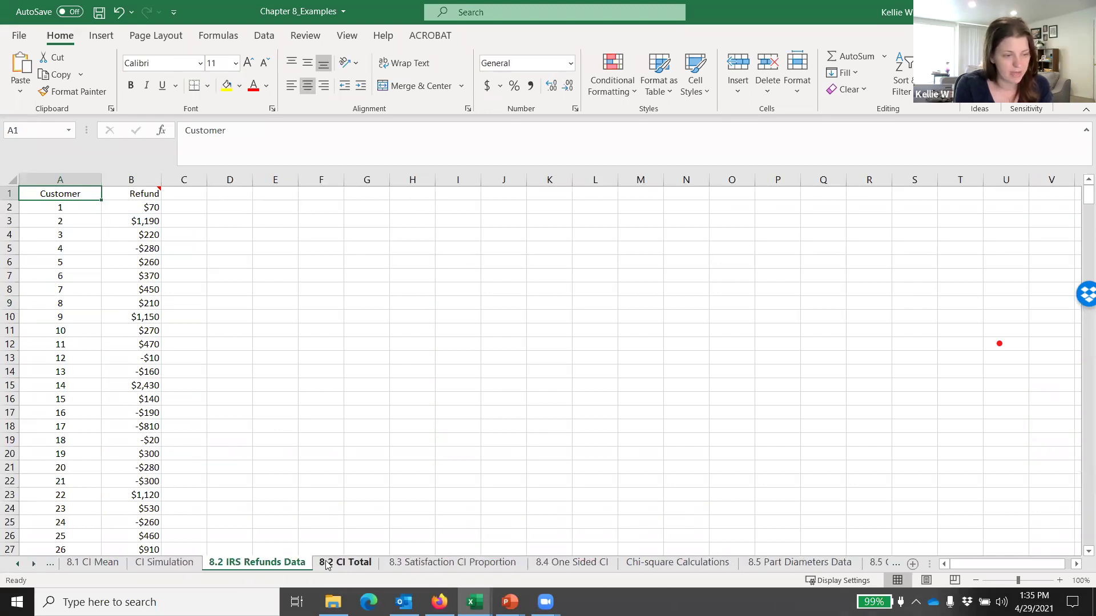
pyautogui.click(408, 564)
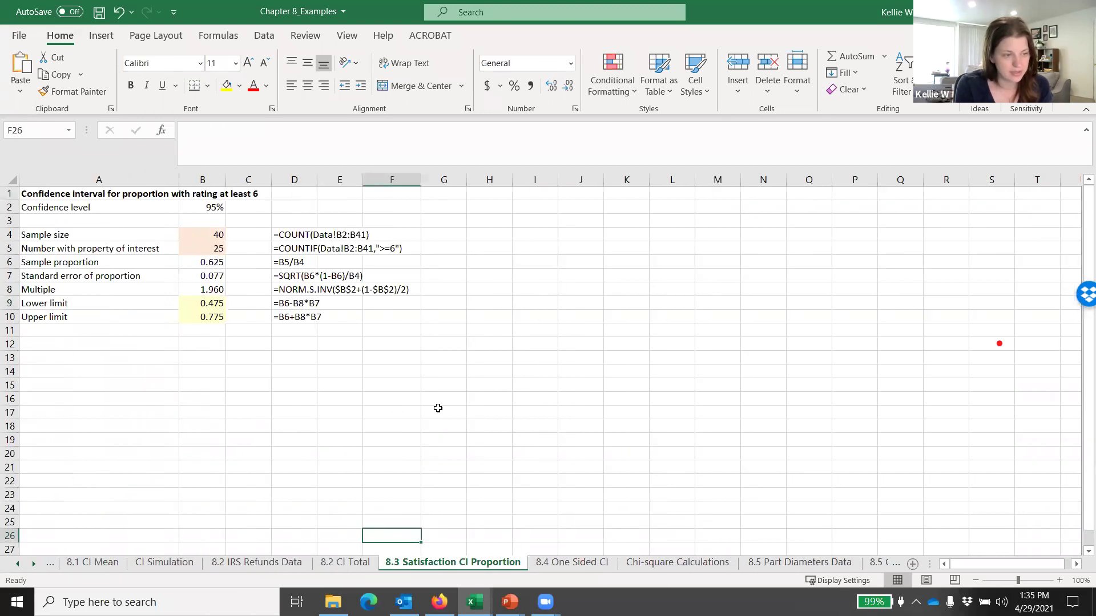
# Step: Switch to the PowerPoint slide show and advance to slide 1 of 8-5 Confidence Interval for a Proportion
pyautogui.moveTo(509, 602)
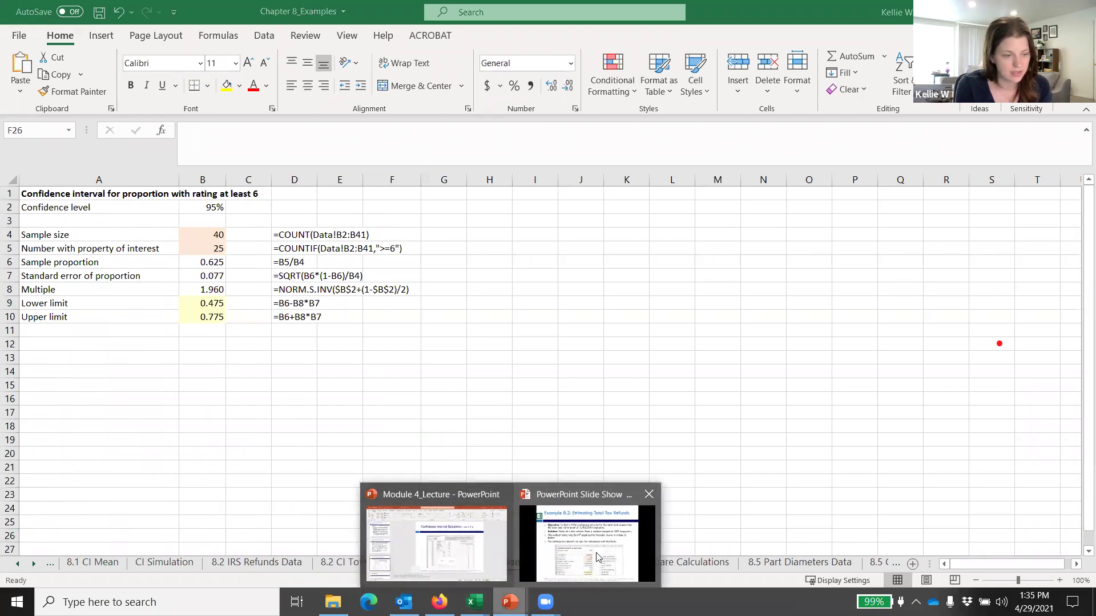
pyautogui.click(597, 556)
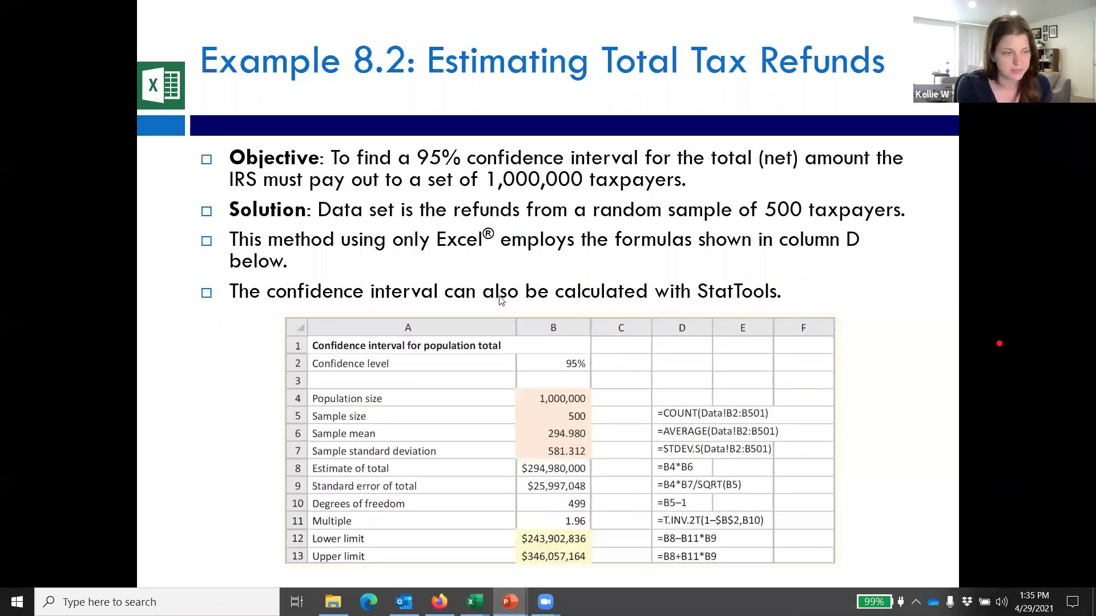
pyautogui.click(501, 300)
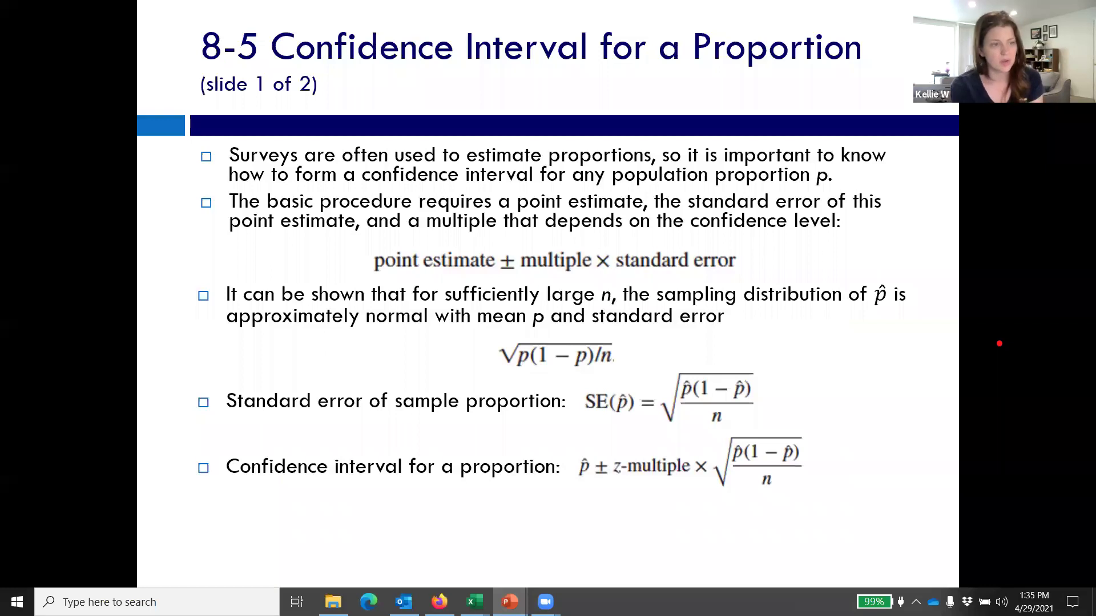
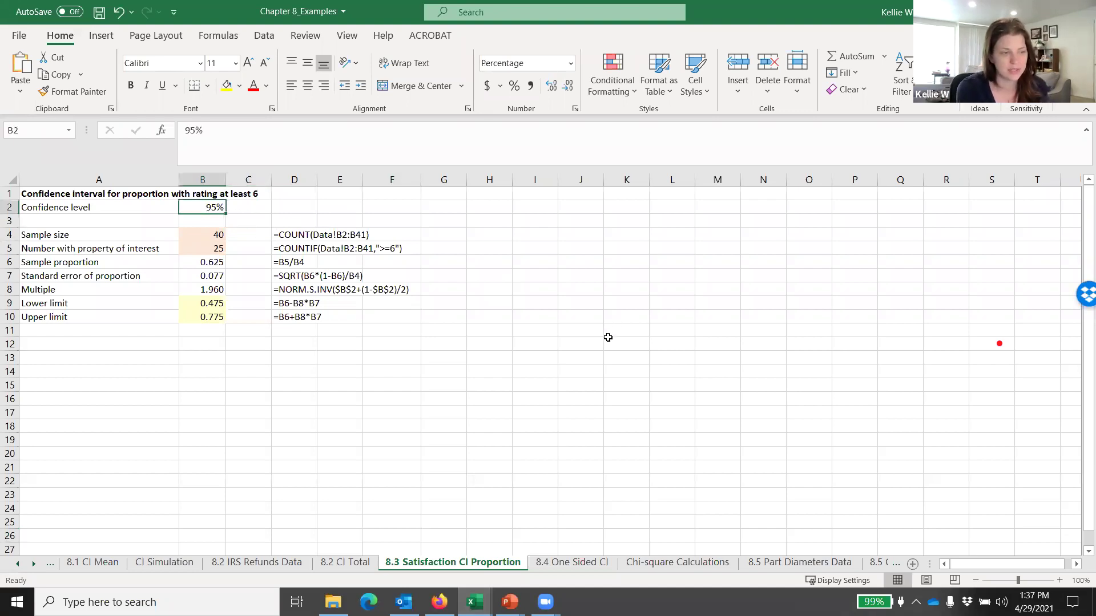
# Step: Examine the sample size formula in B4 and the range and criteria arguments of COUNTIF in B5, leaving both formulas as they are
pyautogui.press('Down')
pyautogui.press('Down')
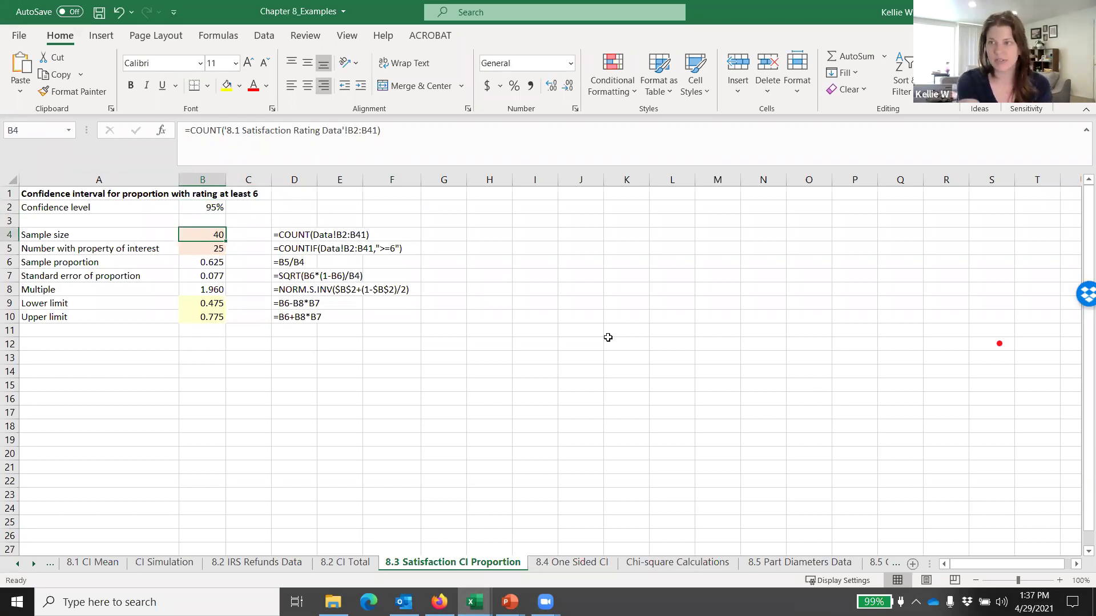
pyautogui.press('Down')
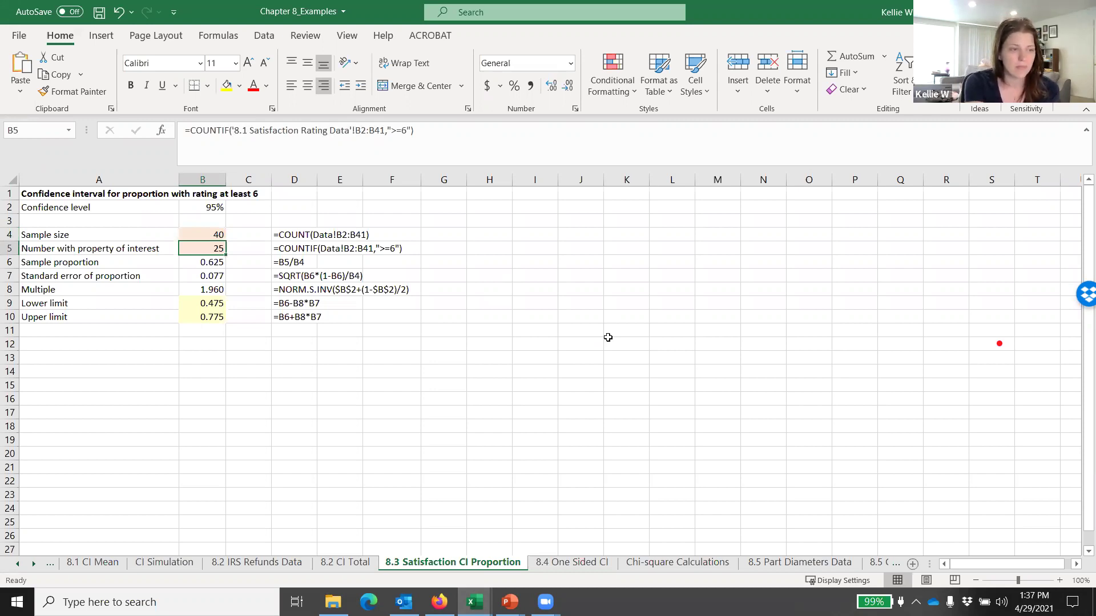
pyautogui.click(359, 126)
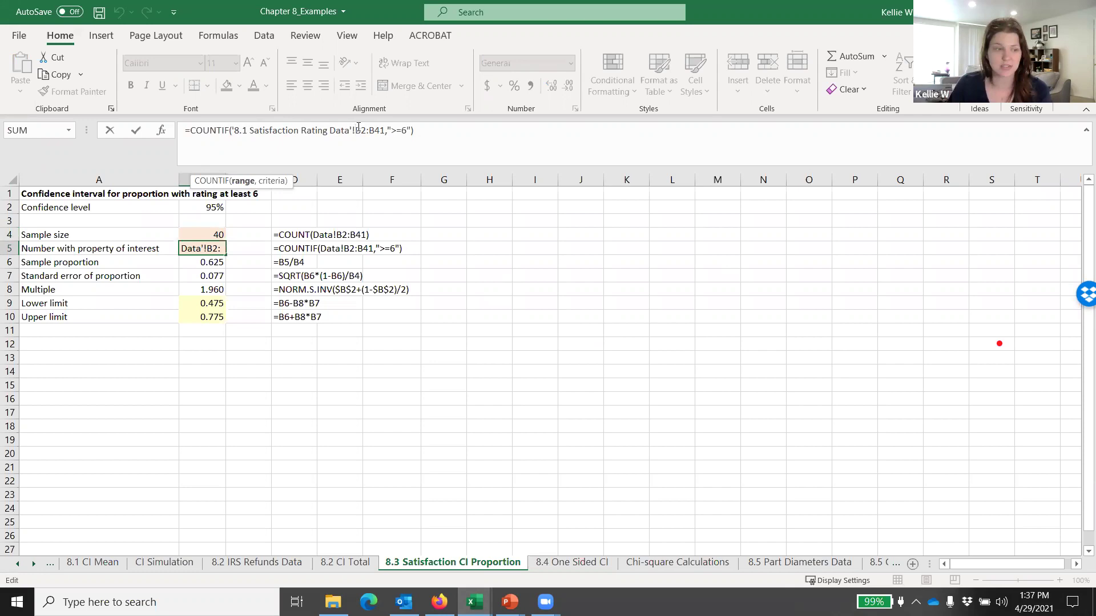
pyautogui.click(251, 131)
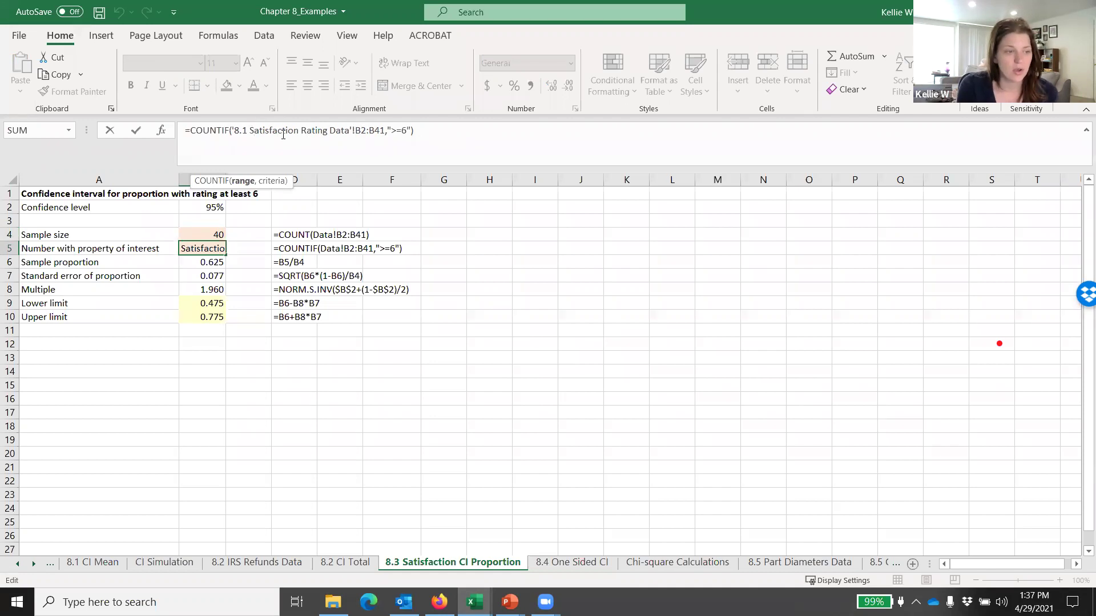
pyautogui.moveTo(234, 131); pyautogui.dragTo(416, 131)
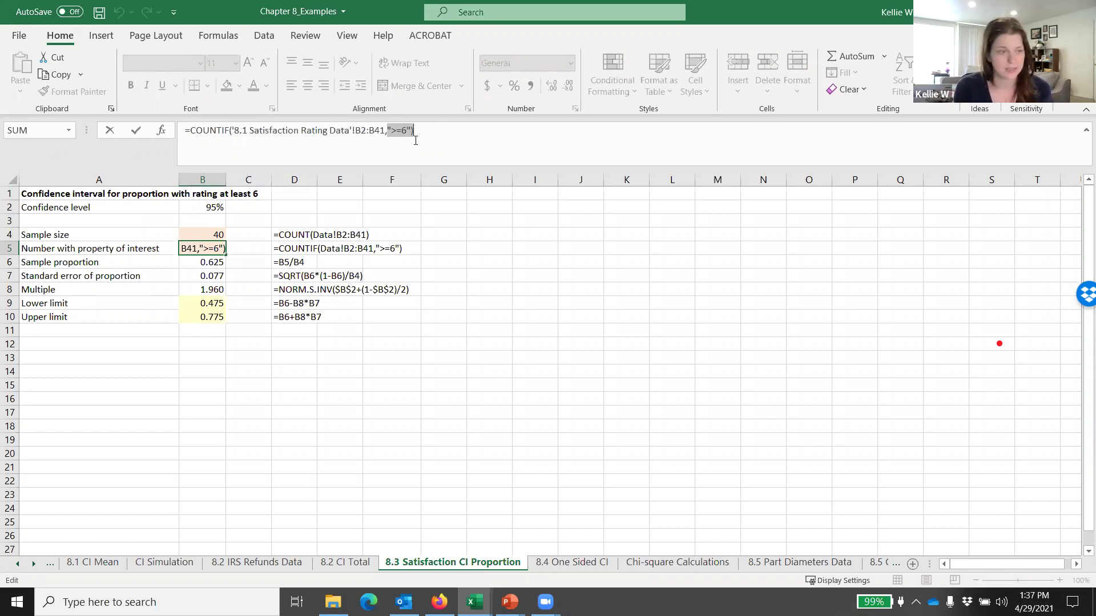
pyautogui.click(370, 129)
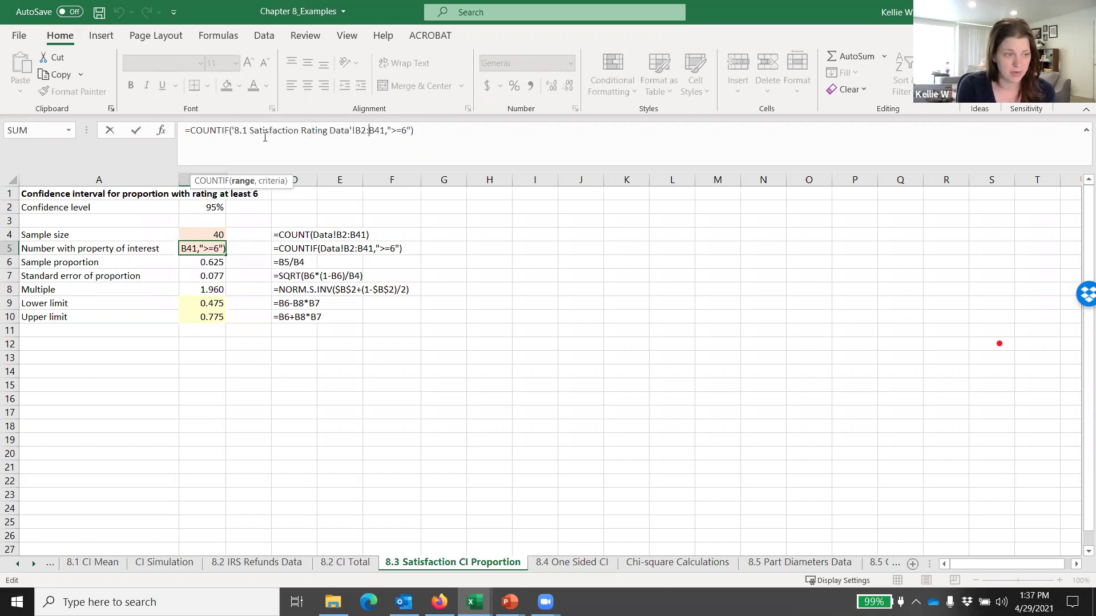
pyautogui.click(401, 131)
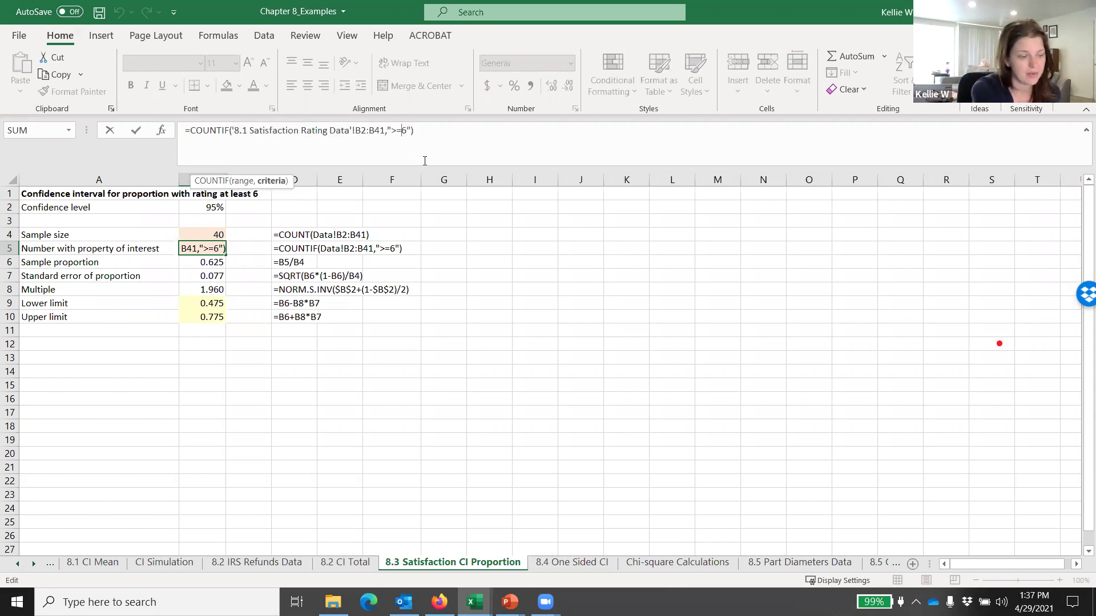
pyautogui.press('Escape')
# Step: Trace the cell references in the sample proportion formula in B6 without changing it
pyautogui.press('Down')
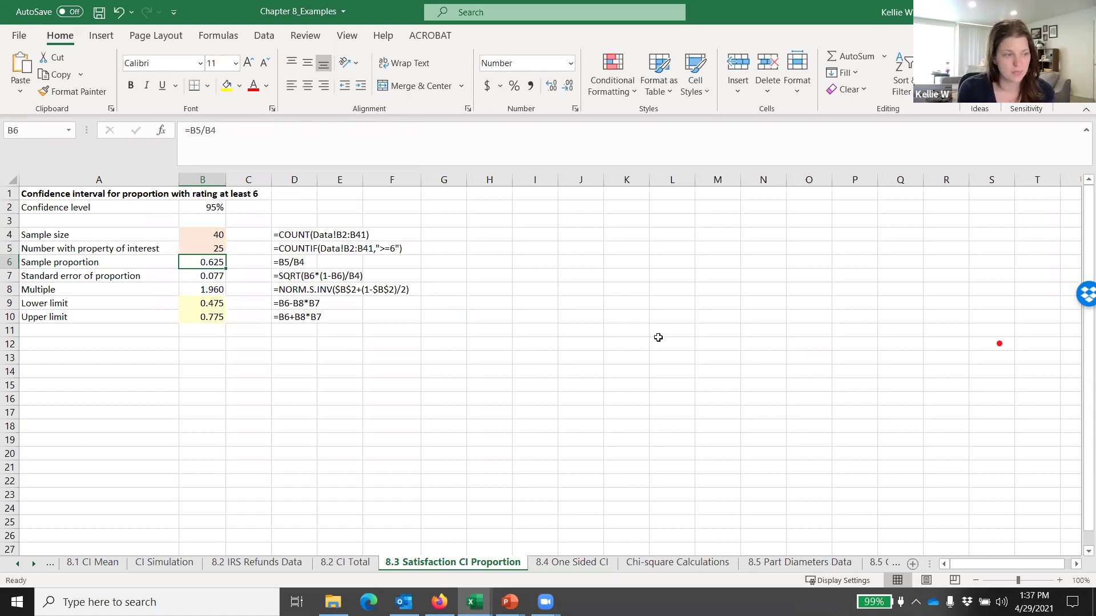
pyautogui.click(301, 136)
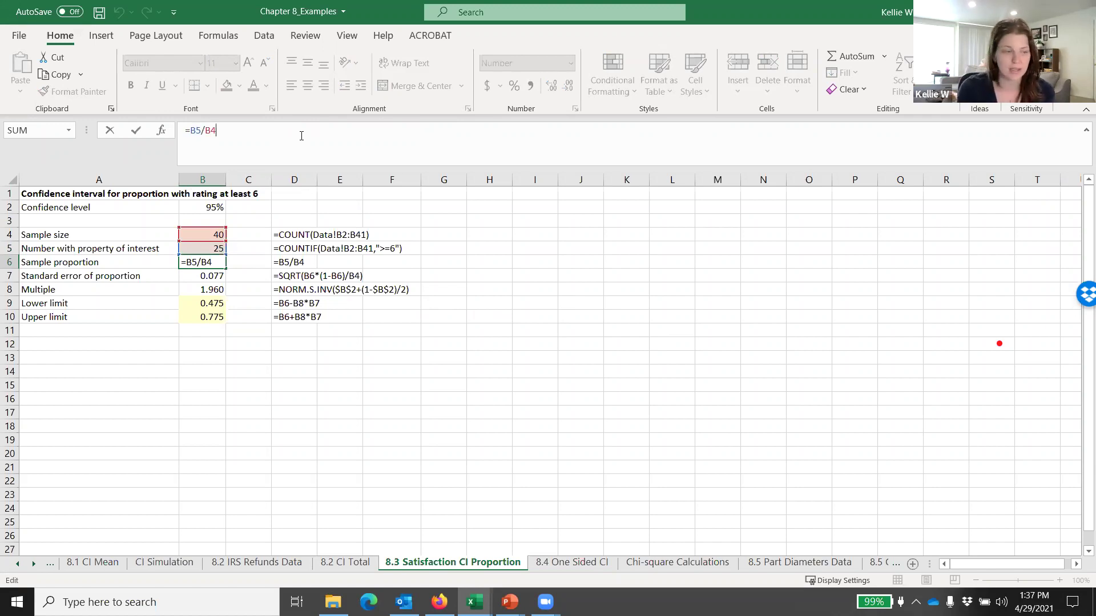
pyautogui.press('Return')
pyautogui.press('Up')
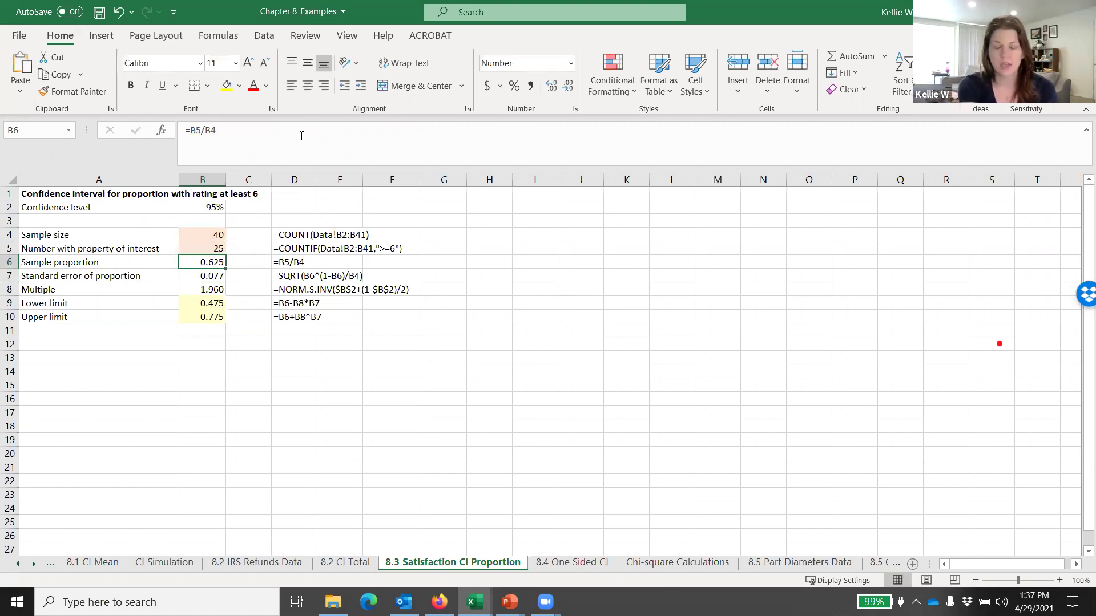
# Step: Trace the references in the standard error of proportion formula in B7, keeping the SQRT formula as it is
pyautogui.press('Down')
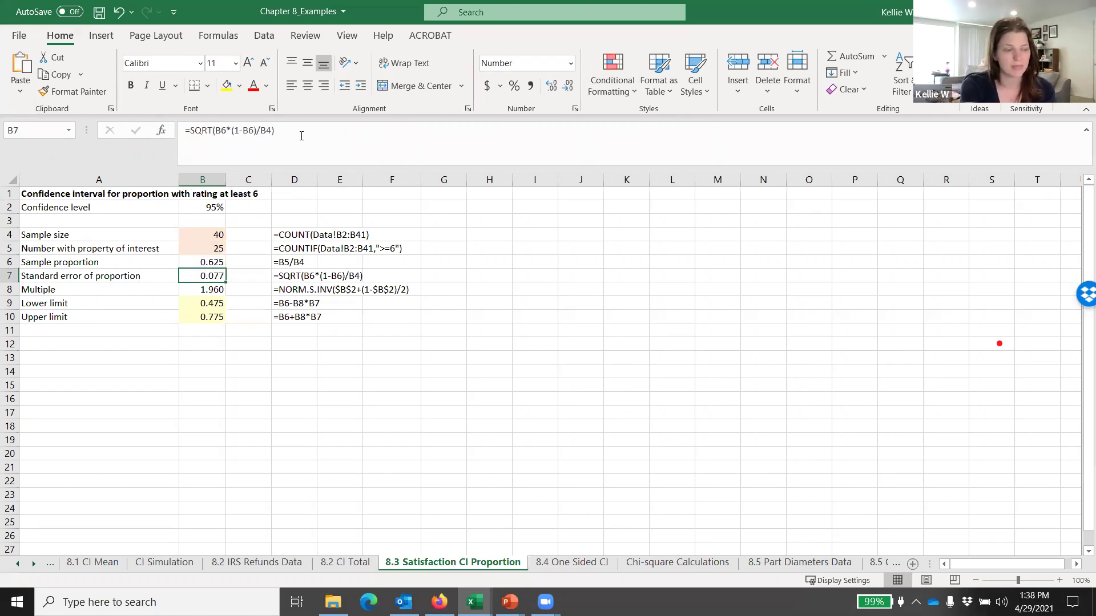
pyautogui.press('Up')
pyautogui.press('Down')
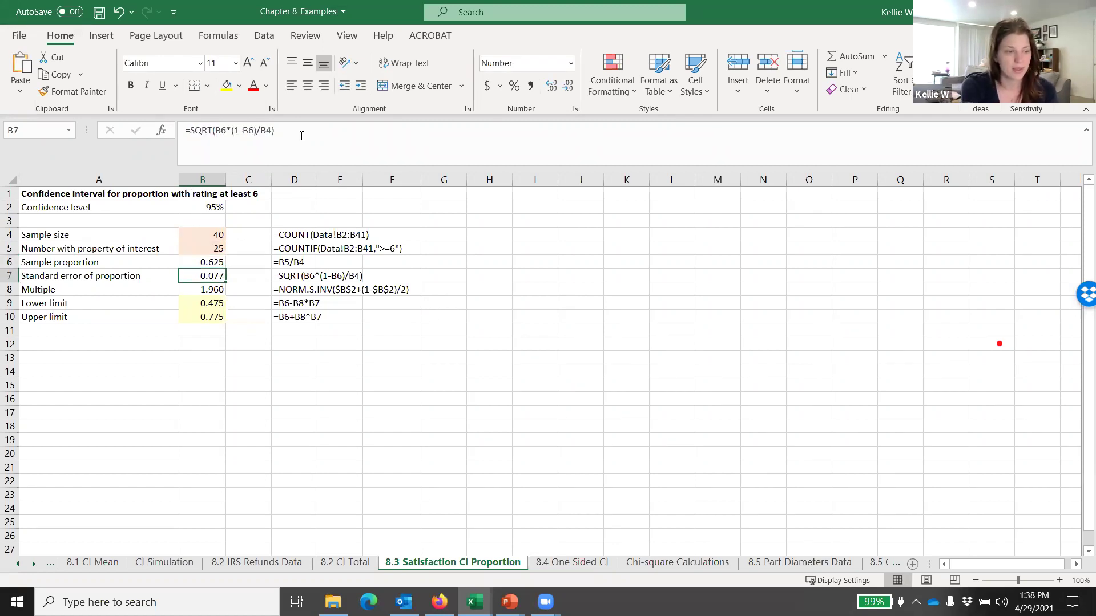
pyautogui.click(315, 129)
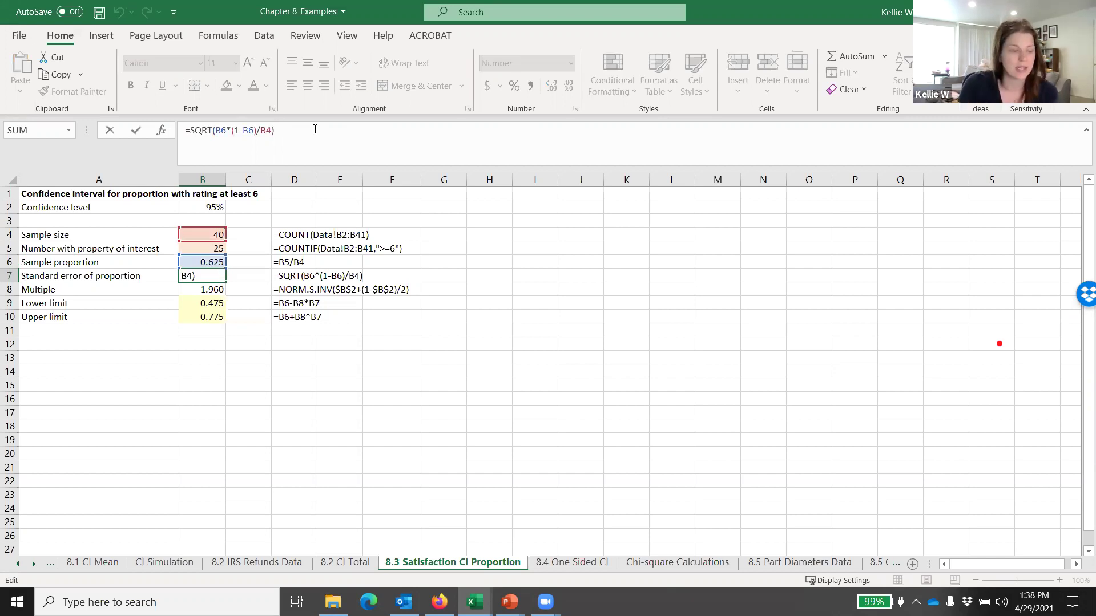
pyautogui.click(231, 132)
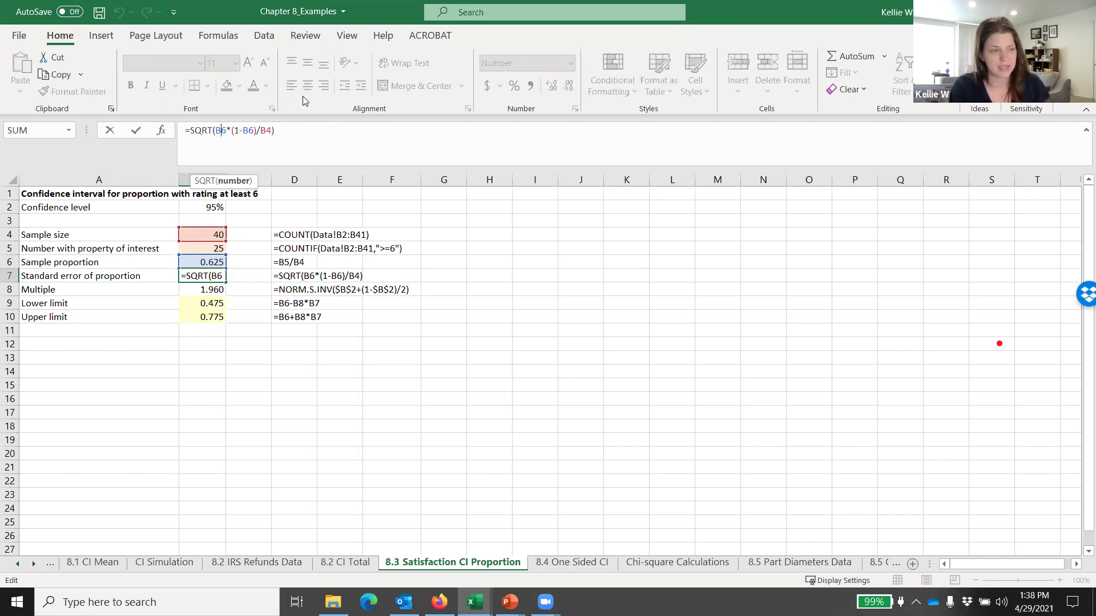
pyautogui.tripleClick(230, 127)
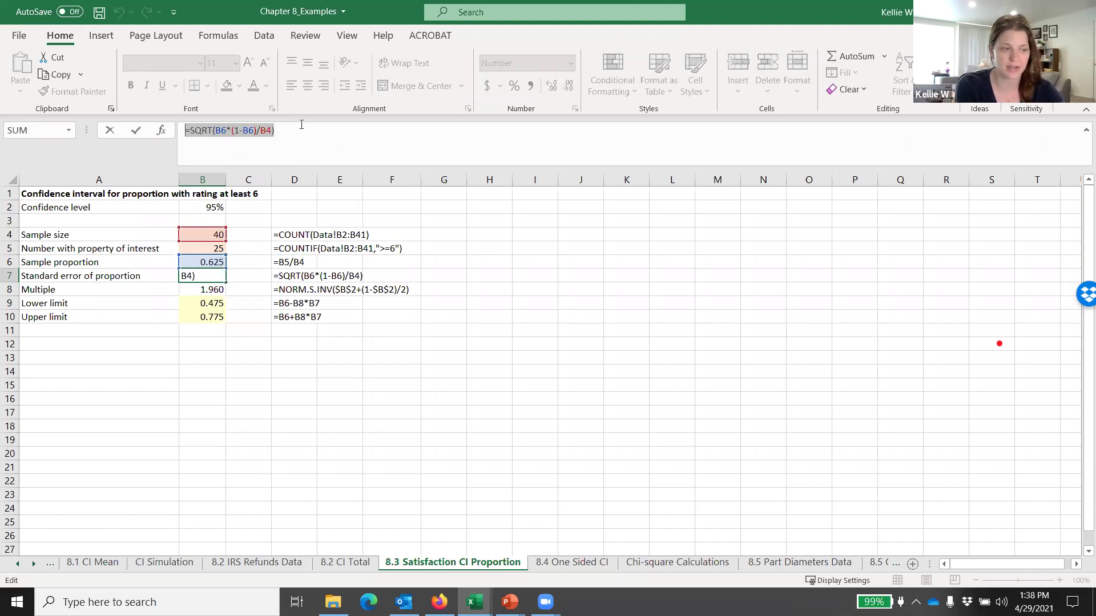
pyautogui.hotkey('ctrl', 'Return')
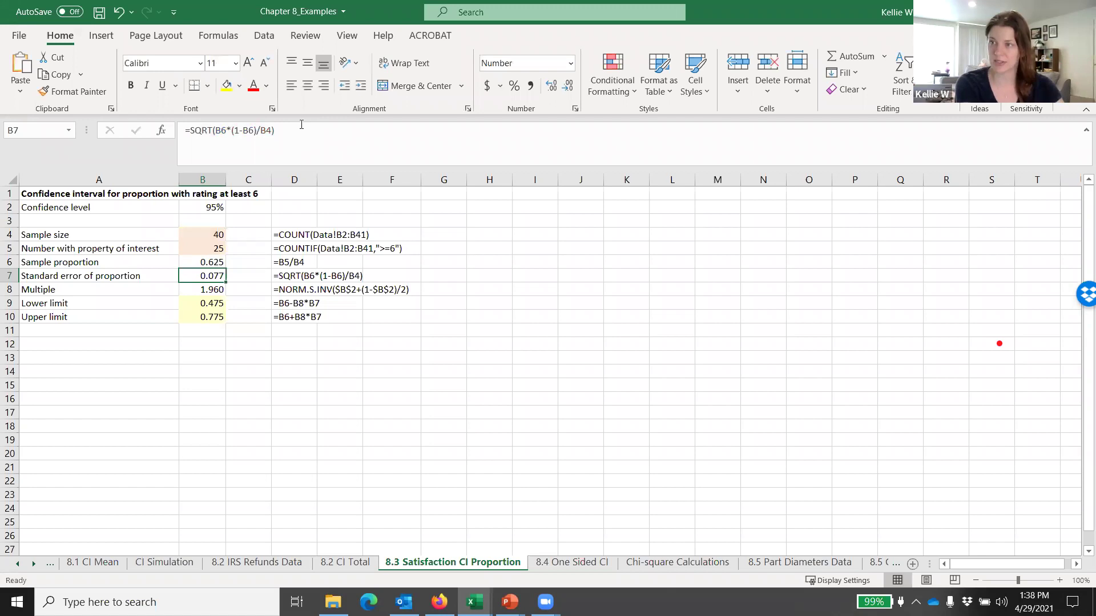
# Step: Examine the NORM.S.INV formula for the multiple in B8
pyautogui.press('Down')
pyautogui.press('Down')
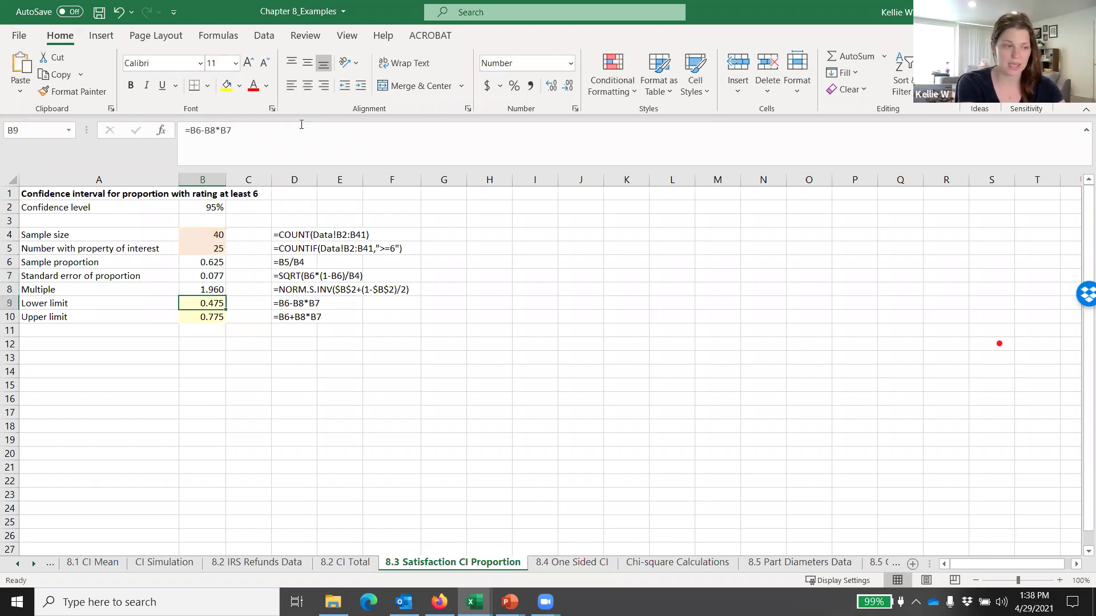
pyautogui.press('Up')
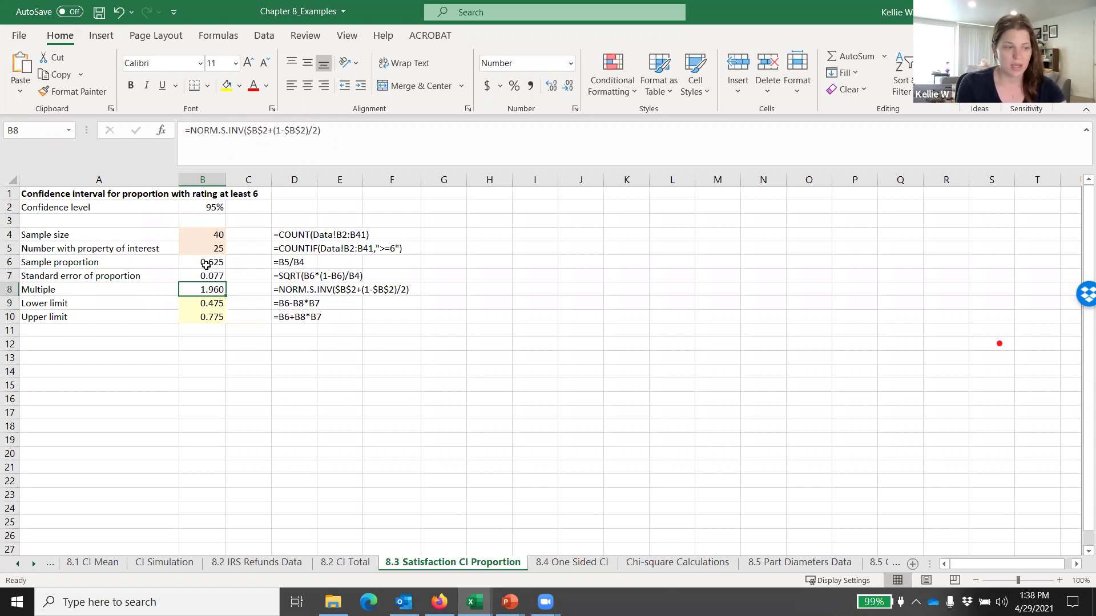
# Step: Review the lower limit formula in B9 and the upper limit formula in B10 for the proportion
pyautogui.press('Down')
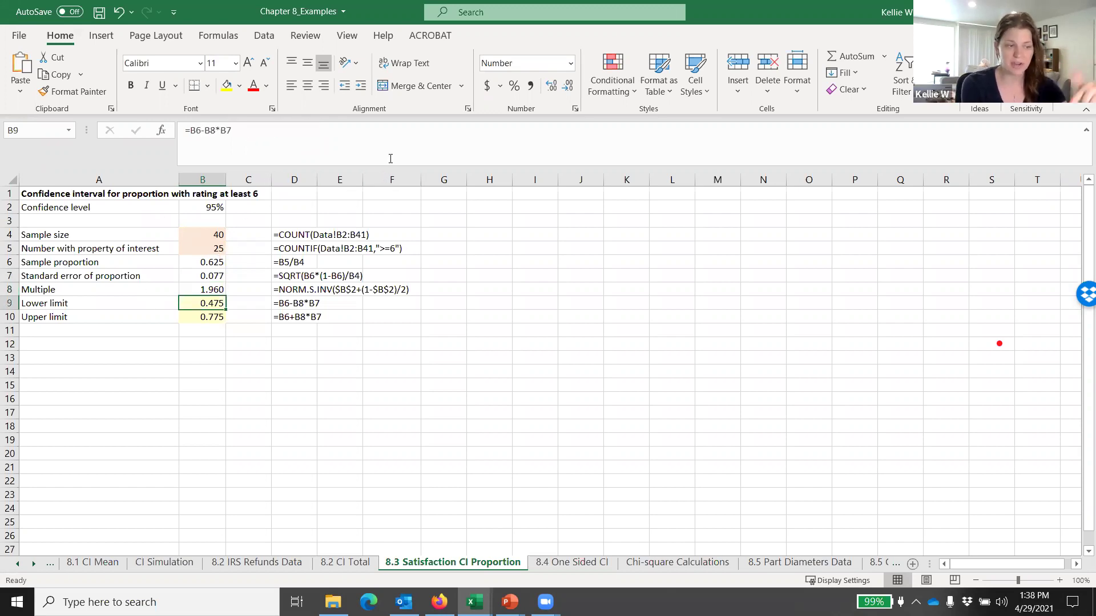
pyautogui.press('Down')
pyautogui.press('Down')
pyautogui.press('Down')
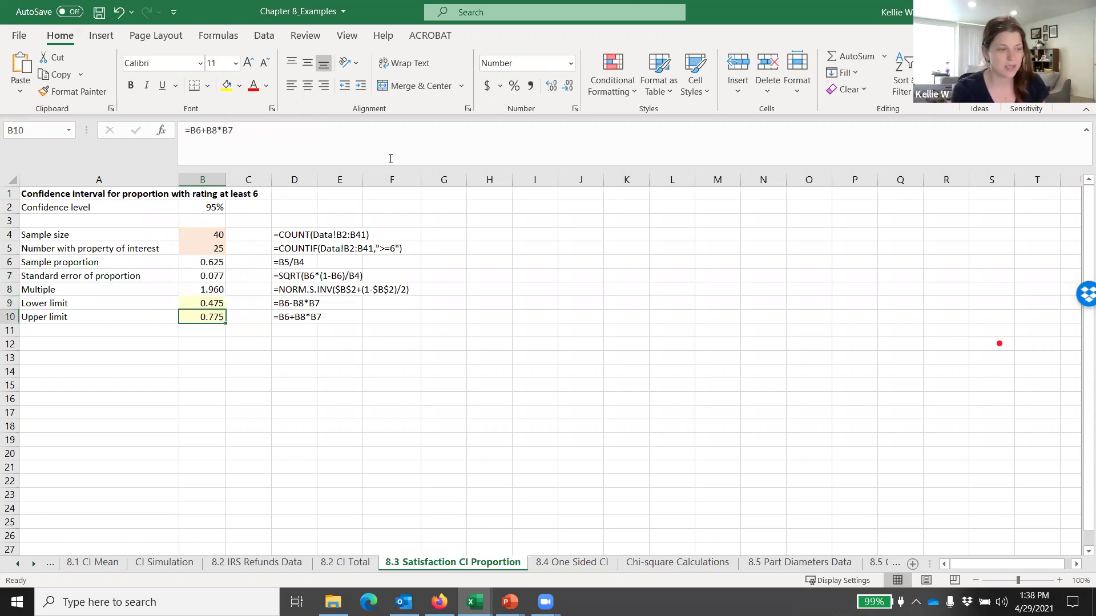
pyautogui.press('Up')
pyautogui.press('Up')
pyautogui.press('Up')
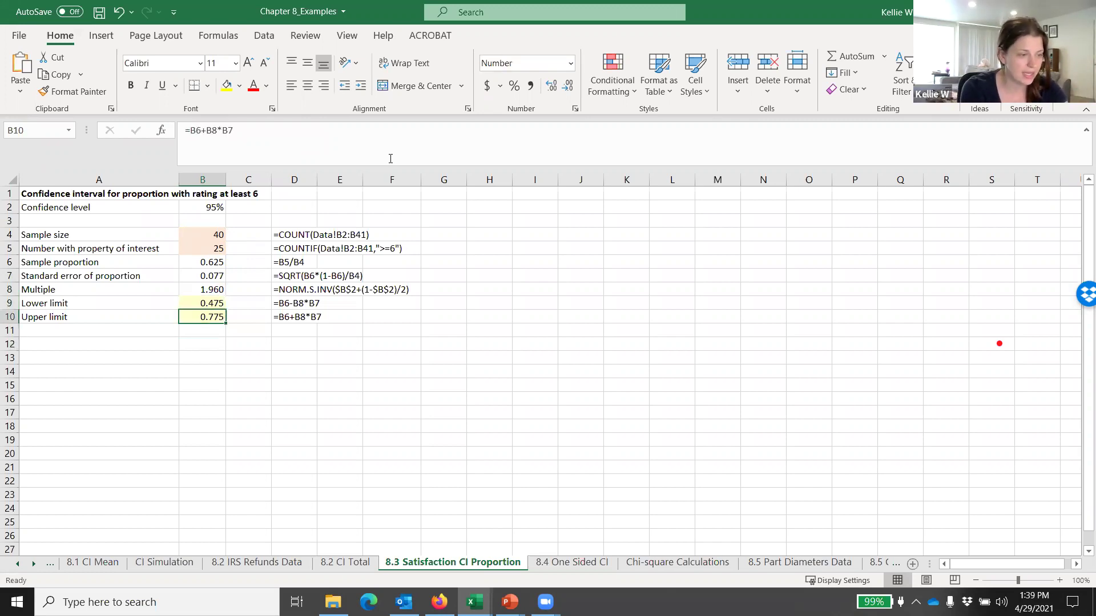
pyautogui.press('Down')
pyautogui.press('Down')
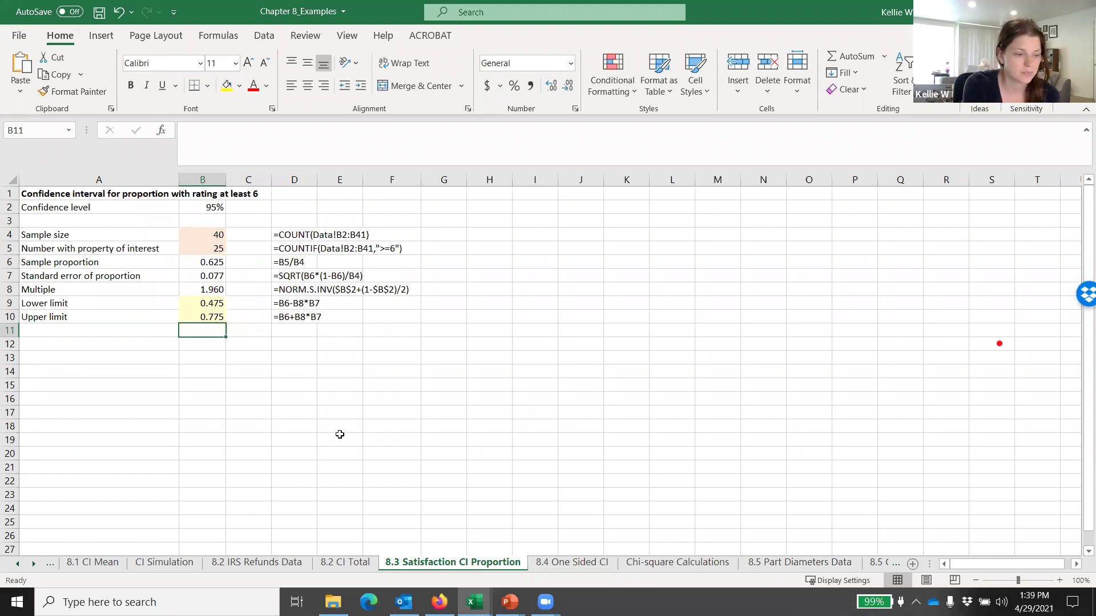
# Step: View the 8.4 One Sided CI sheet and return to the PowerPoint slide show on Example 8.3
pyautogui.click(580, 562)
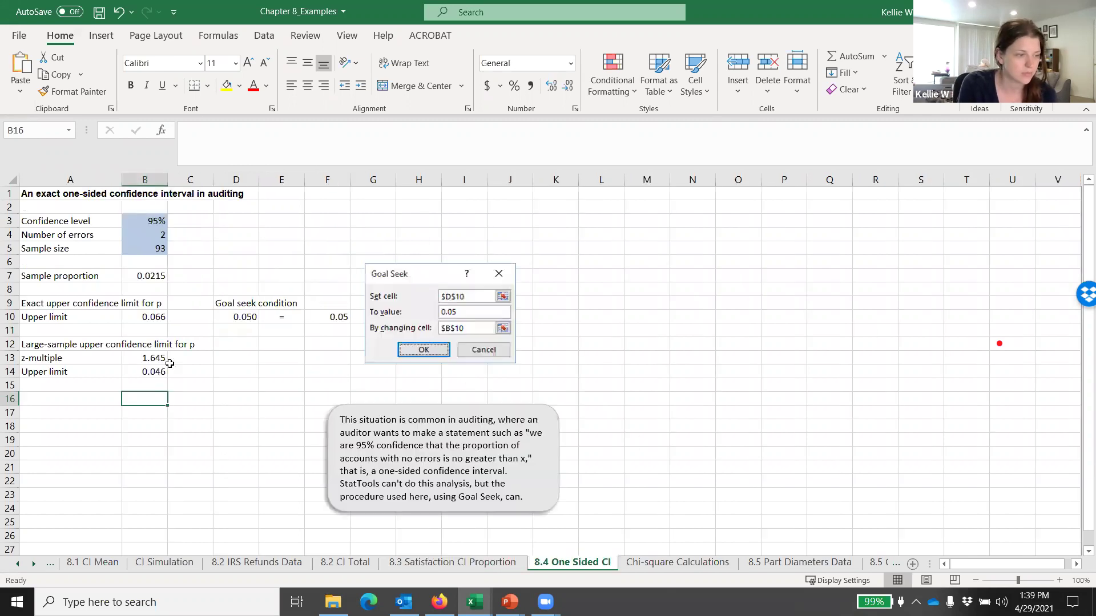
pyautogui.click(509, 601)
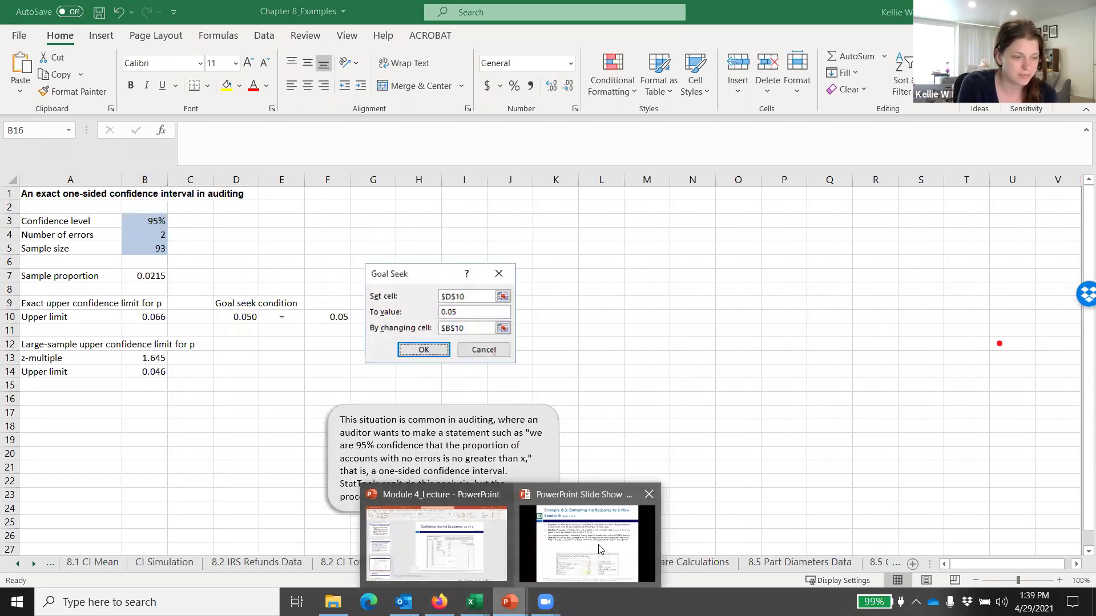
pyautogui.click(558, 538)
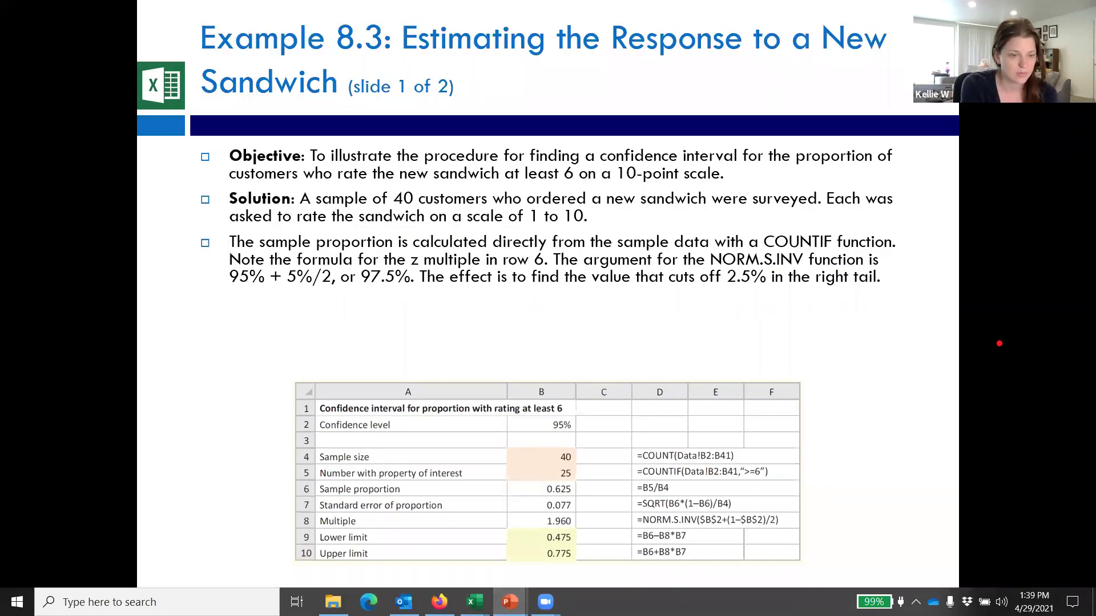
# Step: View the Confidence Interval for a Proportion slide (2 of 2) and go back to the Example 8.3 slide
pyautogui.press('Right')
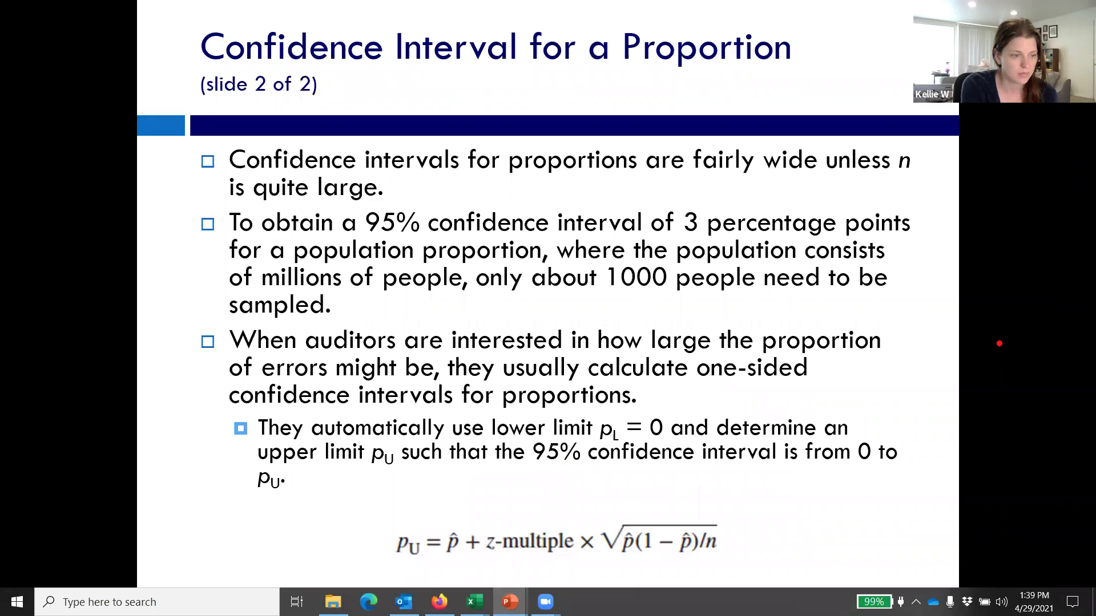
pyautogui.press('Right')
pyautogui.press('Left')
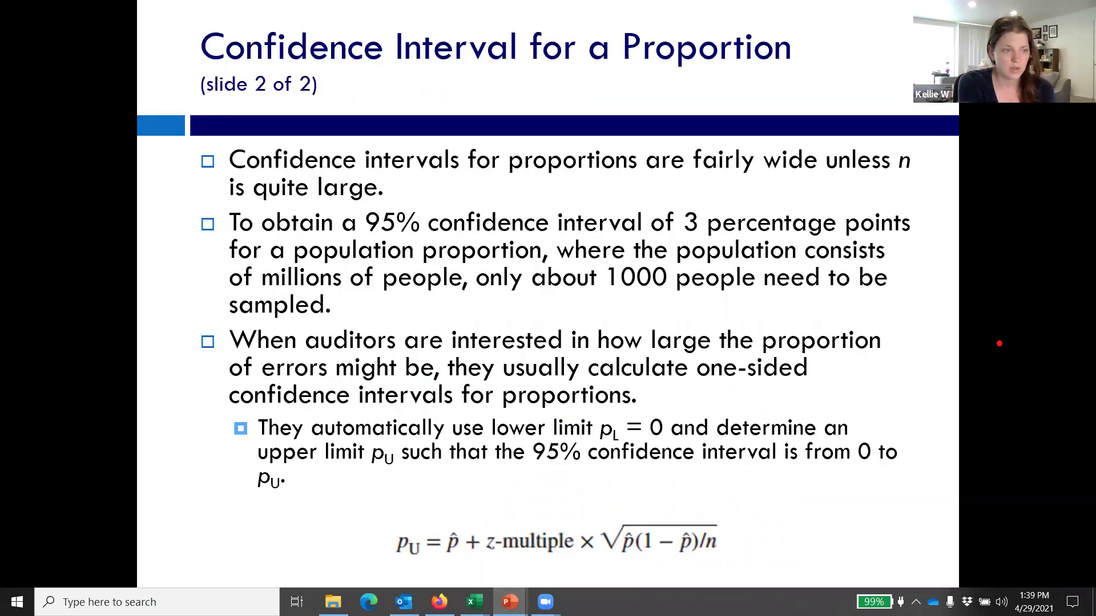
pyautogui.press('Left')
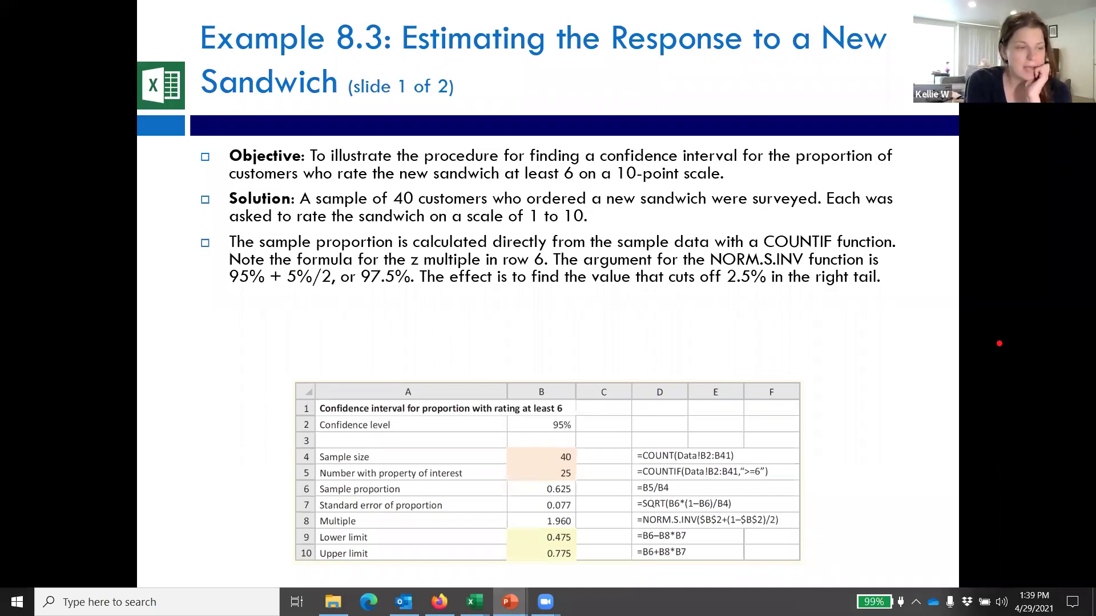
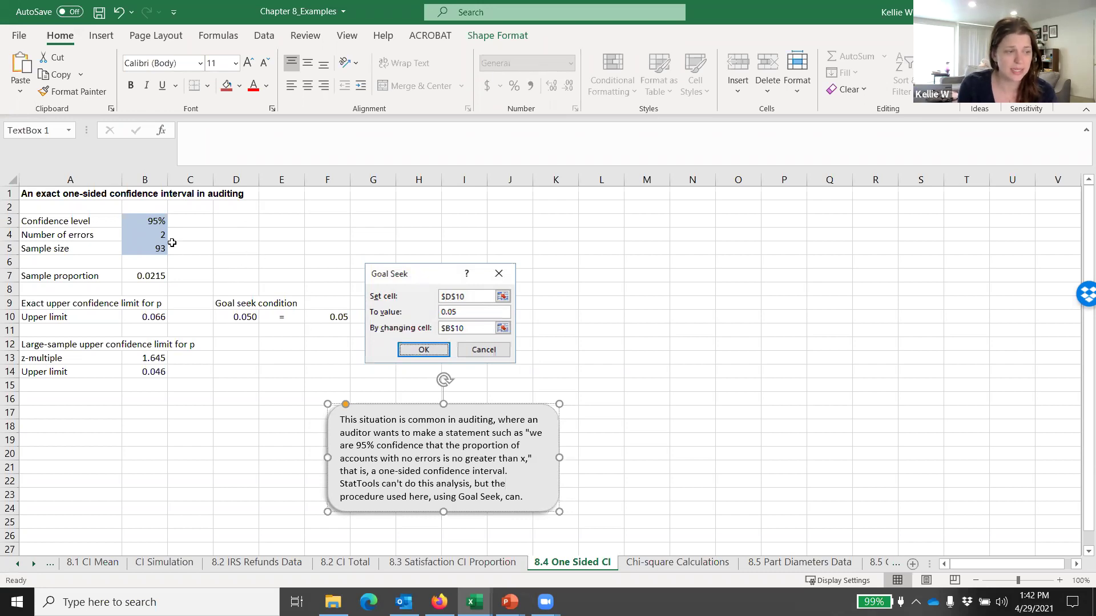
# Step: On the 8.4 One Sided CI sheet, review the confidence level, number of errors, sample size and the sample proportion formula in B7
pyautogui.click(153, 222)
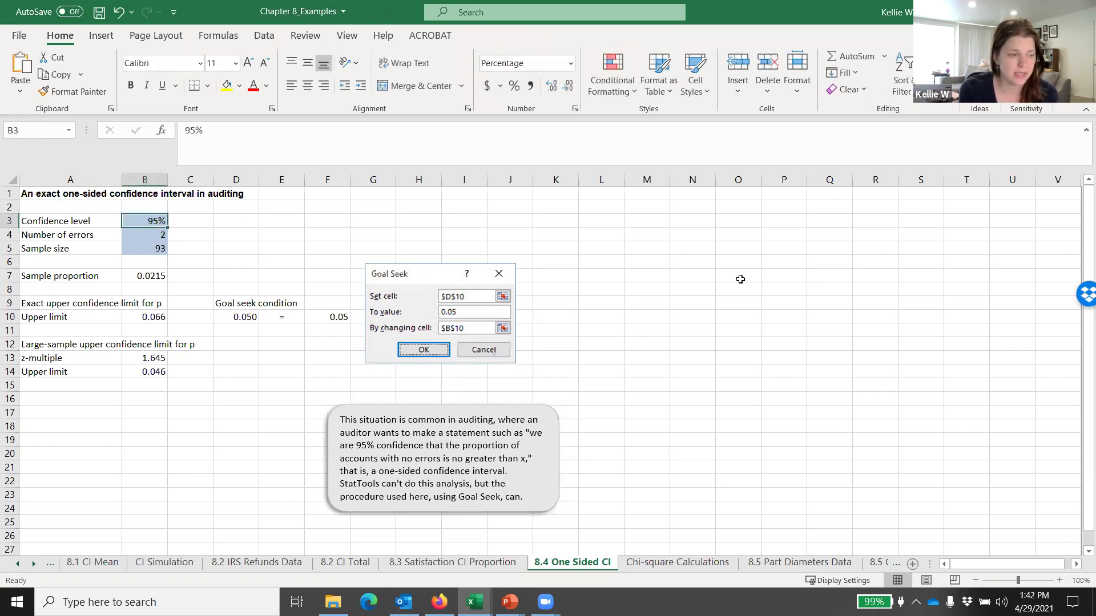
pyautogui.press('Return')
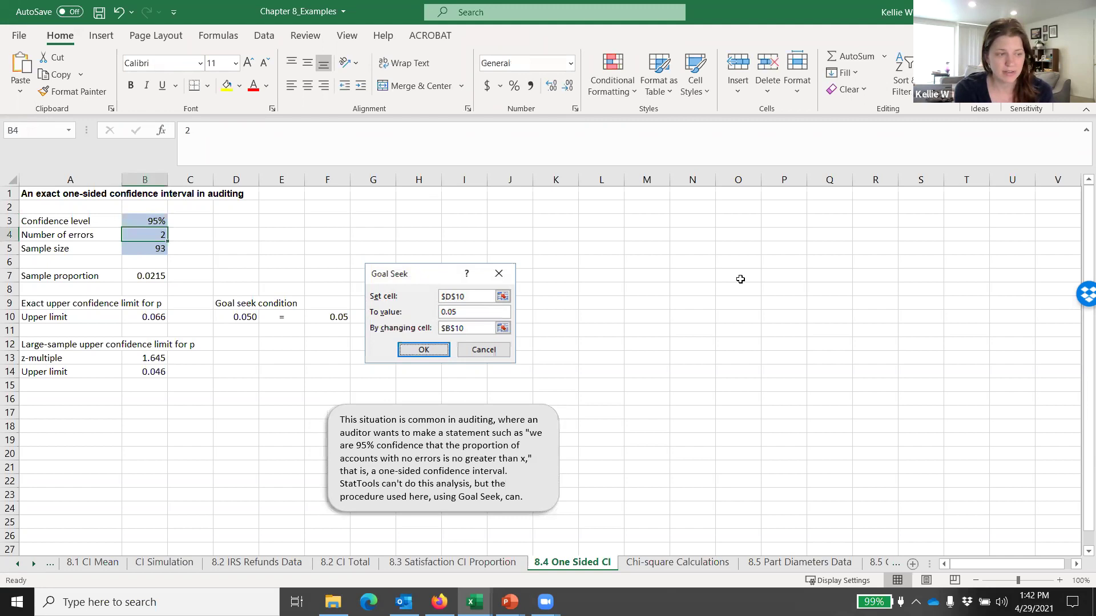
pyautogui.press('Return')
pyautogui.press('Down')
pyautogui.press('Down')
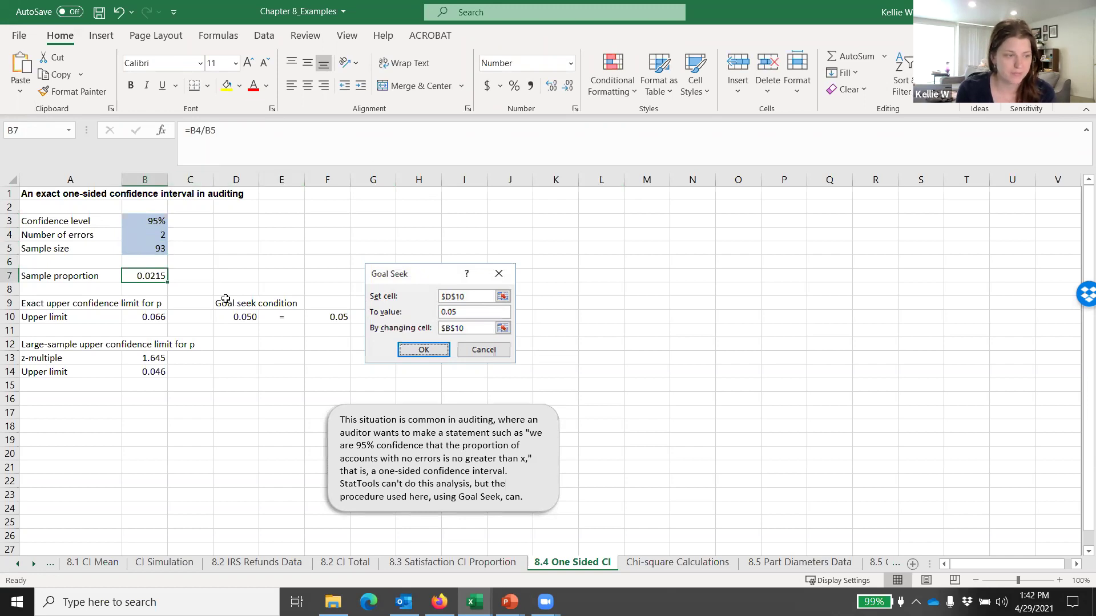
pyautogui.press('Down')
pyautogui.press('Down')
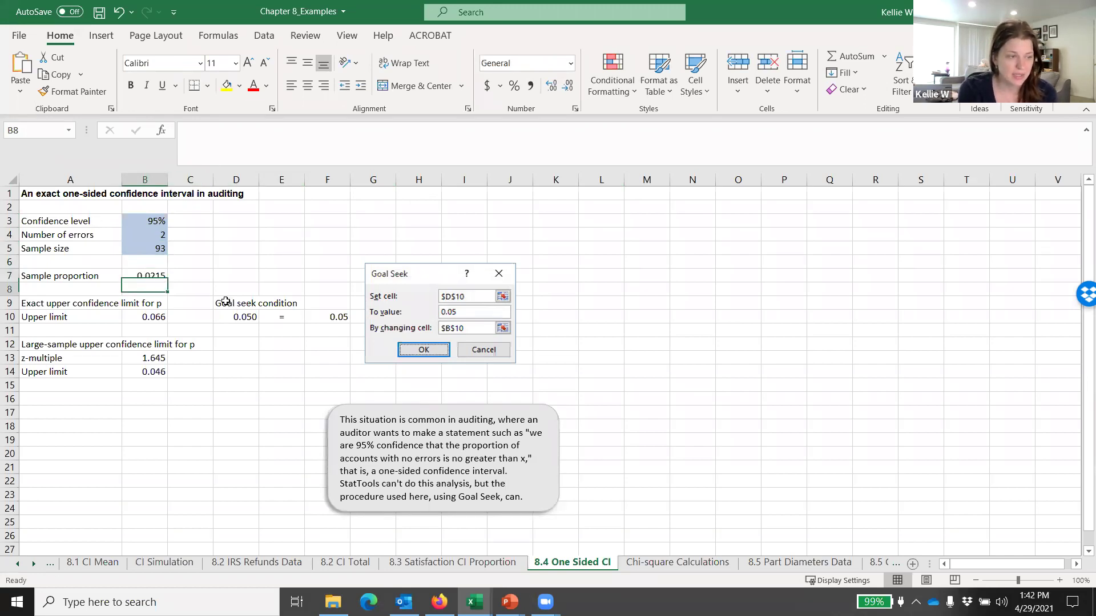
pyautogui.press('Up')
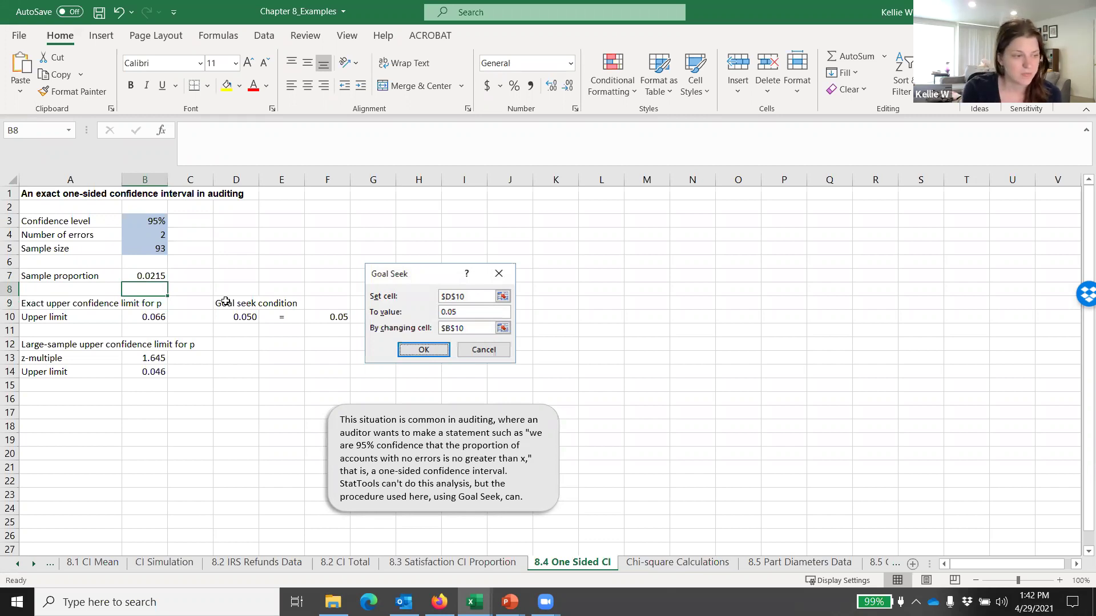
# Step: Check the exact upper limit in B10 and trace the B4, B5 and B10 arguments of the BINOM.DIST formula in D10
pyautogui.press('Down')
pyautogui.press('Down')
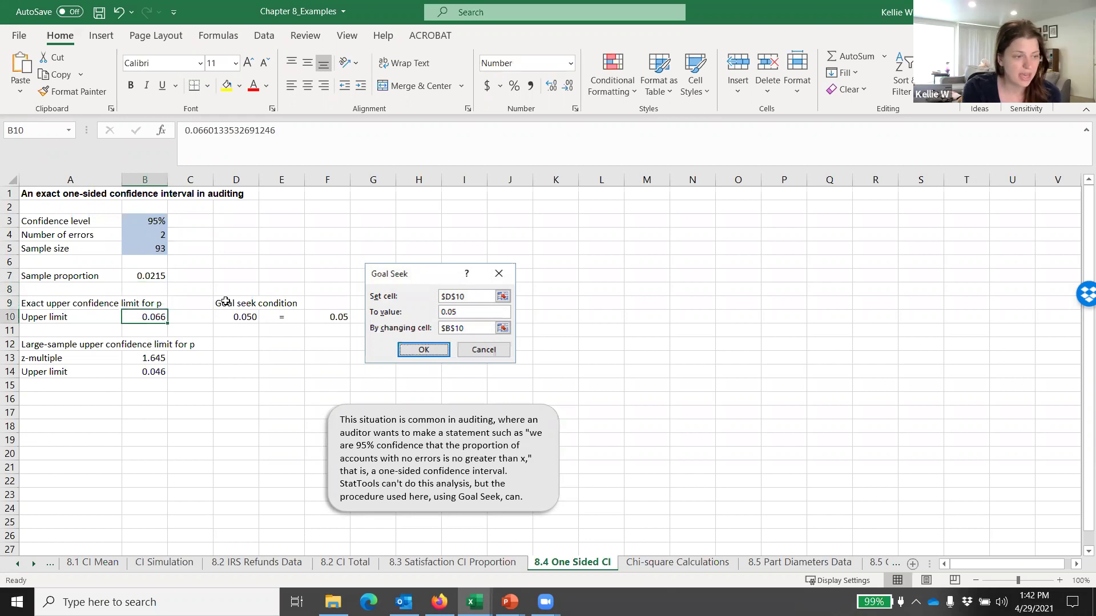
pyautogui.press('Right')
pyautogui.press('Right')
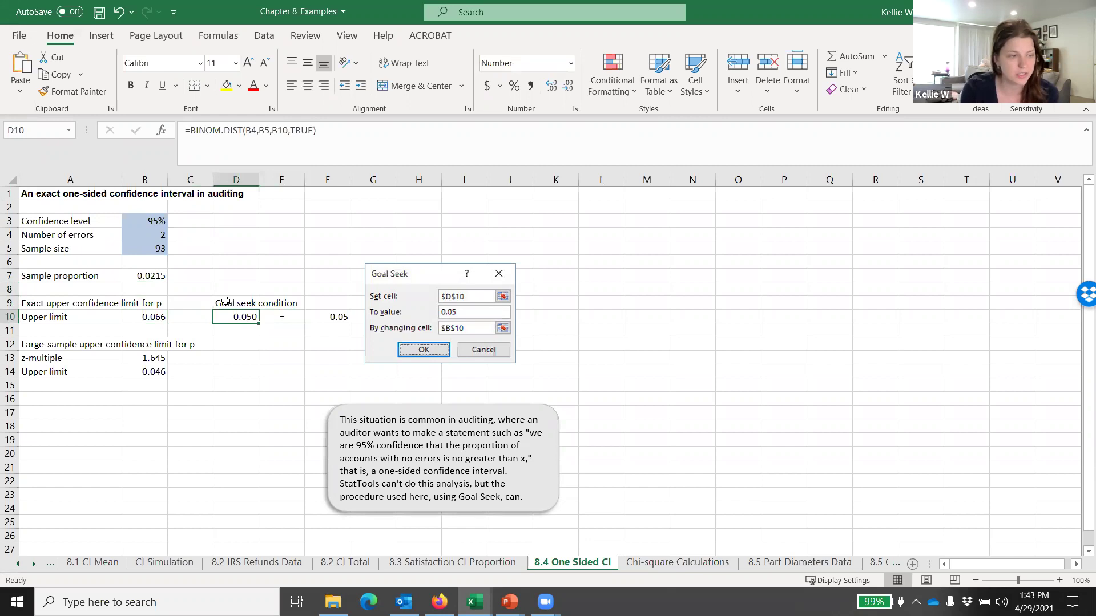
pyautogui.click(290, 129)
pyautogui.click(247, 131)
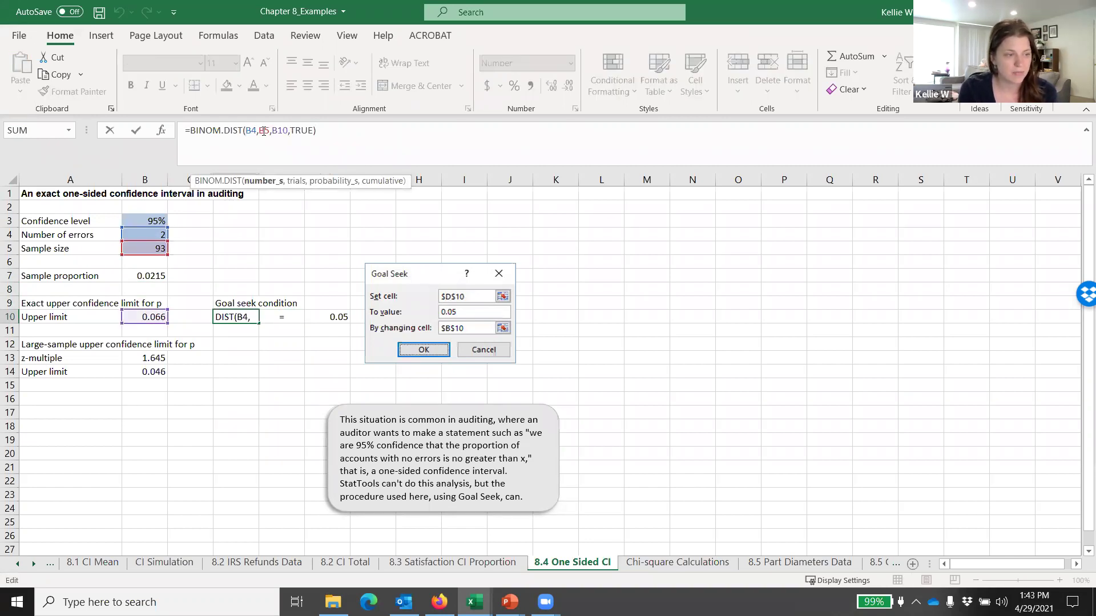
pyautogui.click(263, 131)
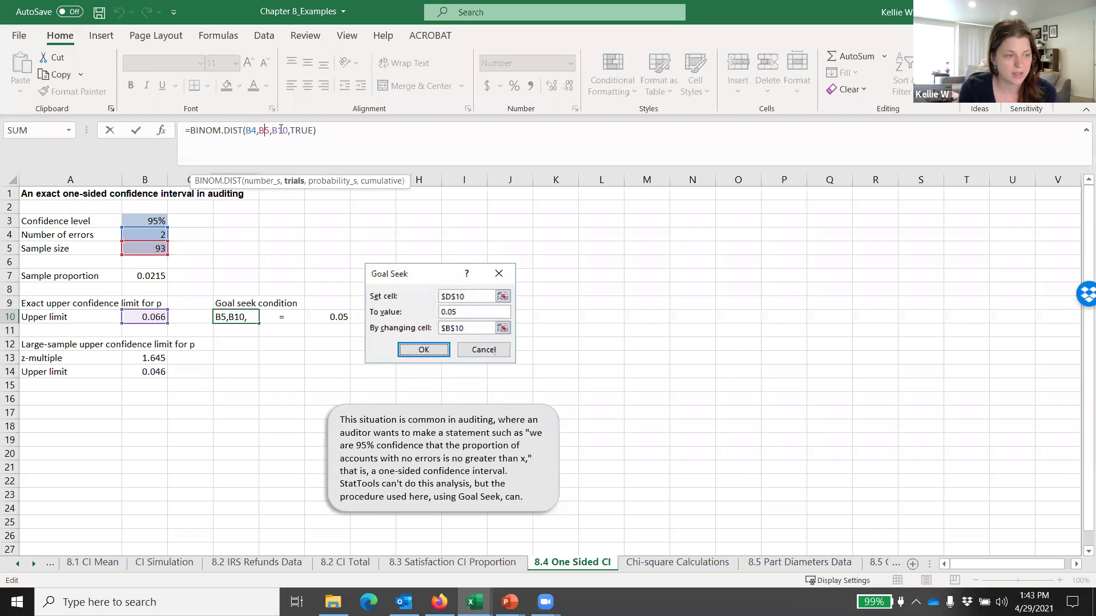
pyautogui.click(251, 131)
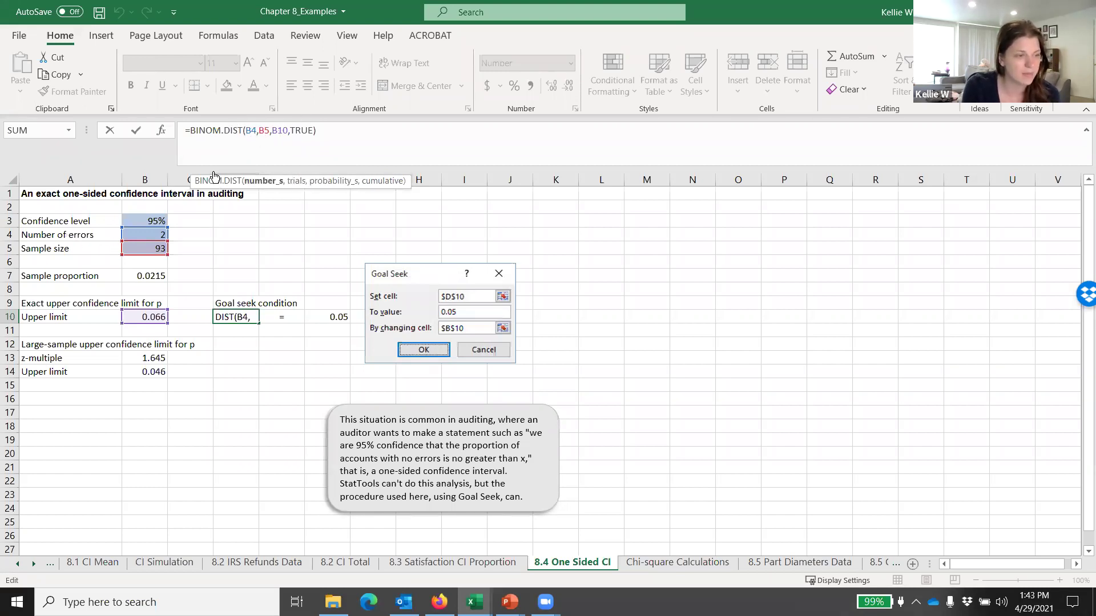
pyautogui.click(265, 130)
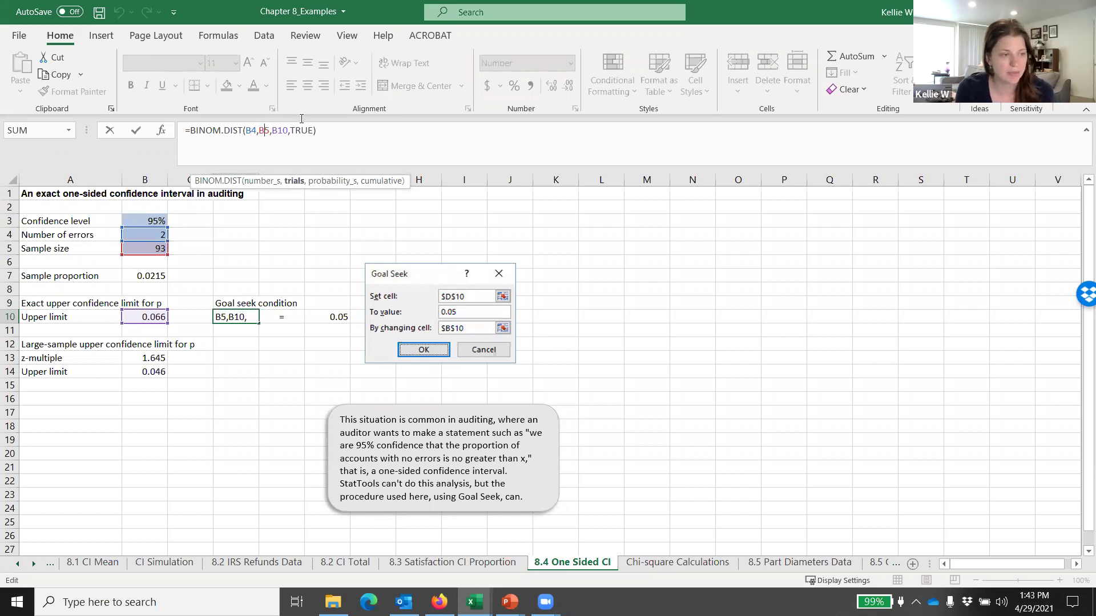
pyautogui.click(285, 131)
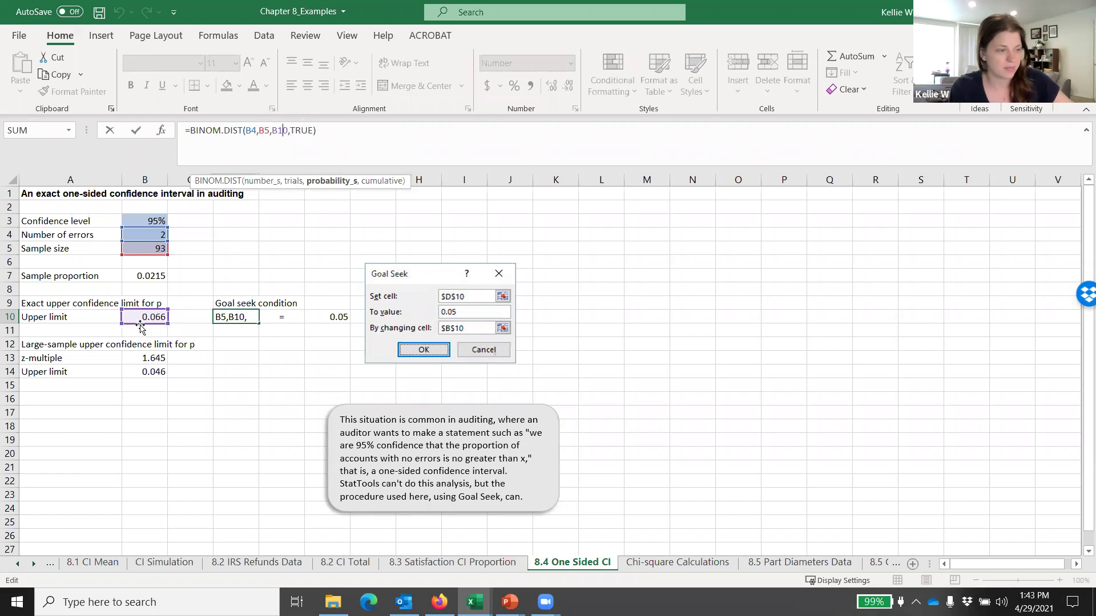
pyautogui.press('Escape')
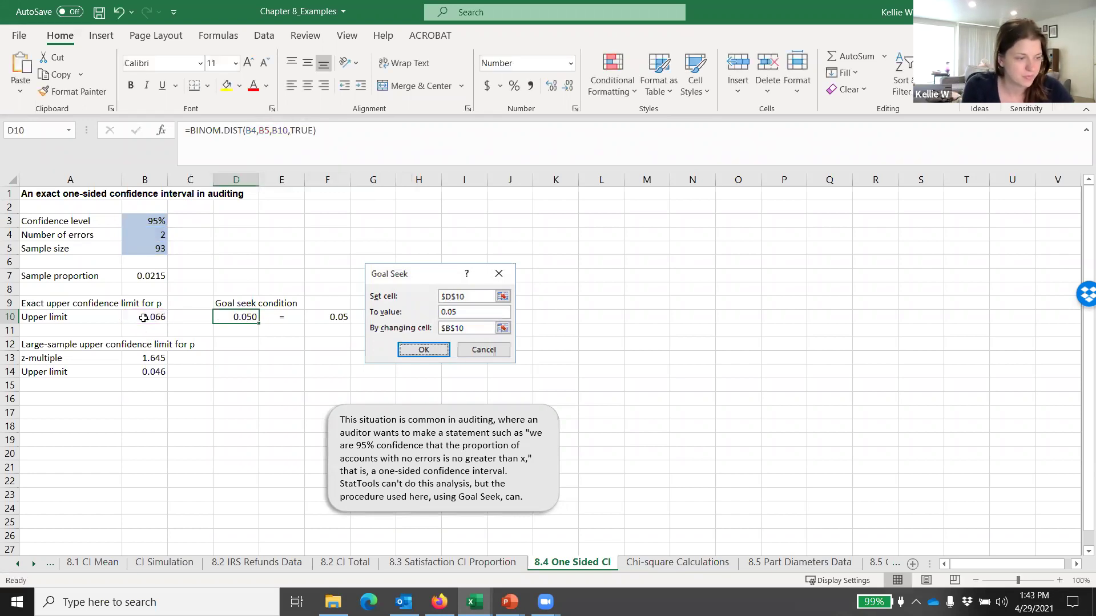
# Step: Switch to PowerPoint to view the Example 8.4: Auditing for Price Errors slide and end the slide show
pyautogui.click(142, 317)
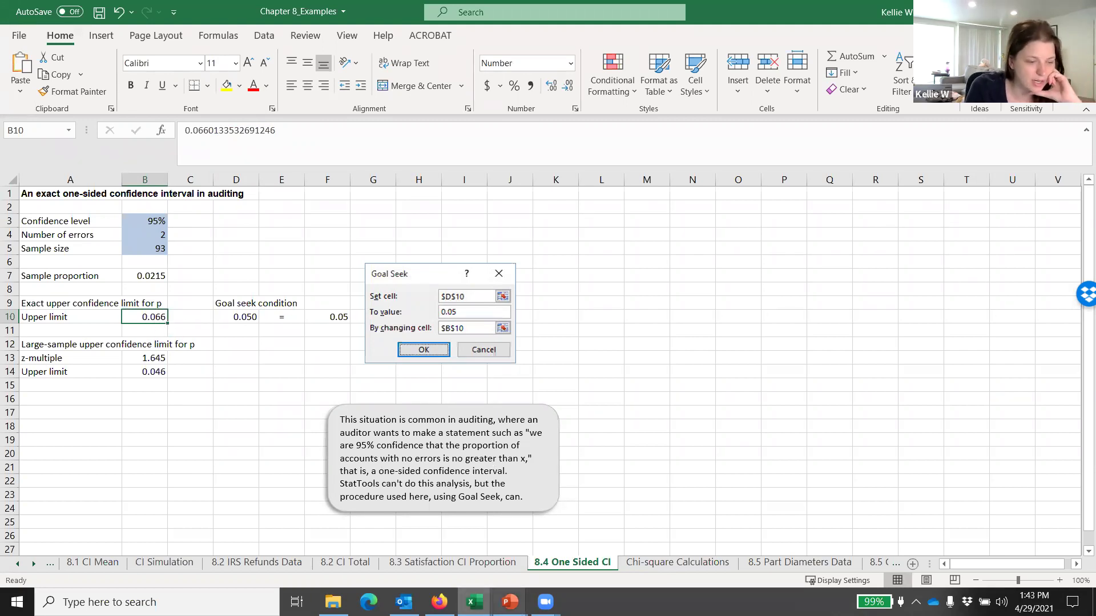
pyautogui.moveTo(510, 601)
pyautogui.click(587, 530)
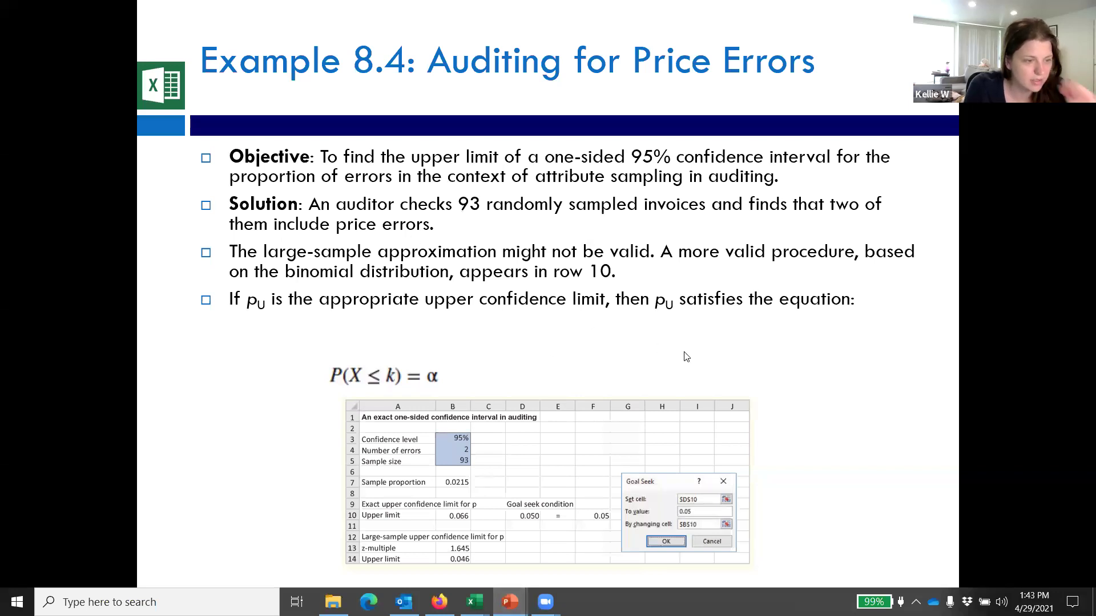
pyautogui.press('Right')
pyautogui.press('Left')
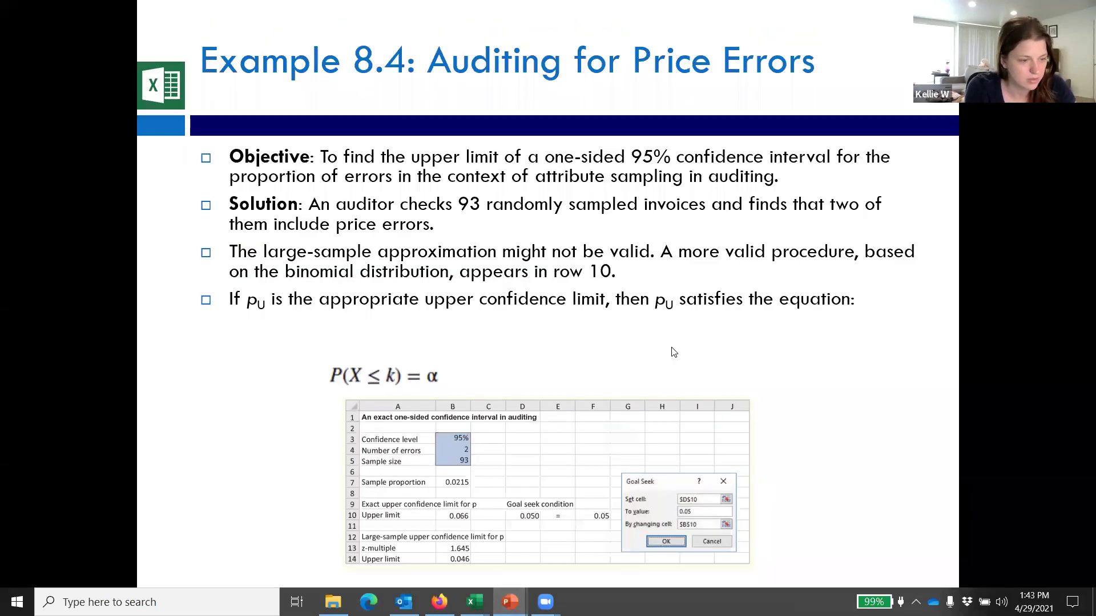
pyautogui.press('Escape')
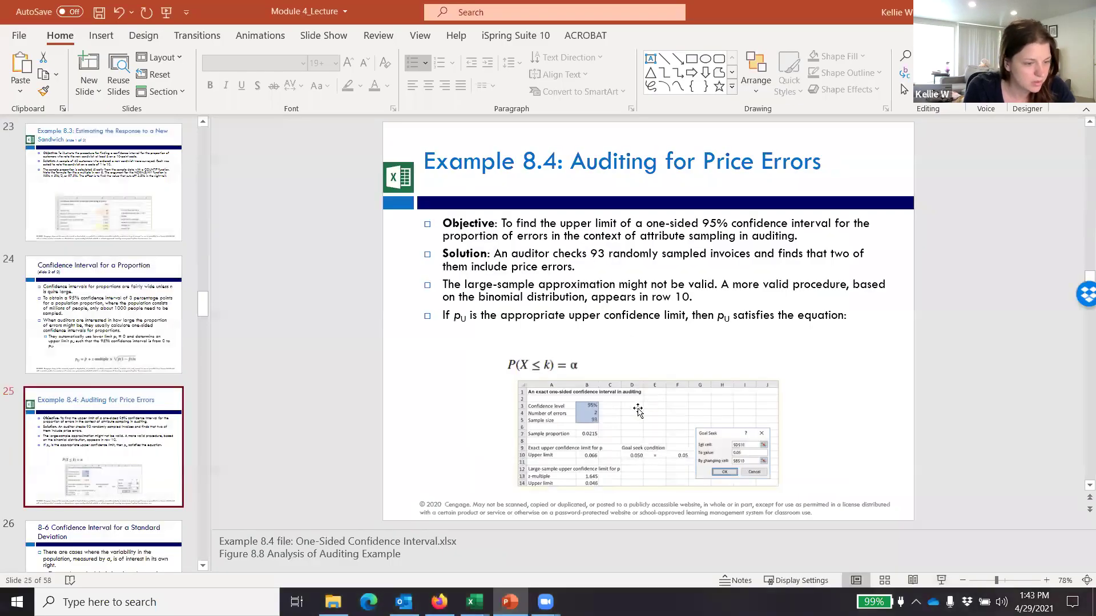
# Step: Return to the Chapter 8_Examples workbook in Excel and review the Goal Seek target in F10 and the upper limit in B10
pyautogui.moveTo(474, 602)
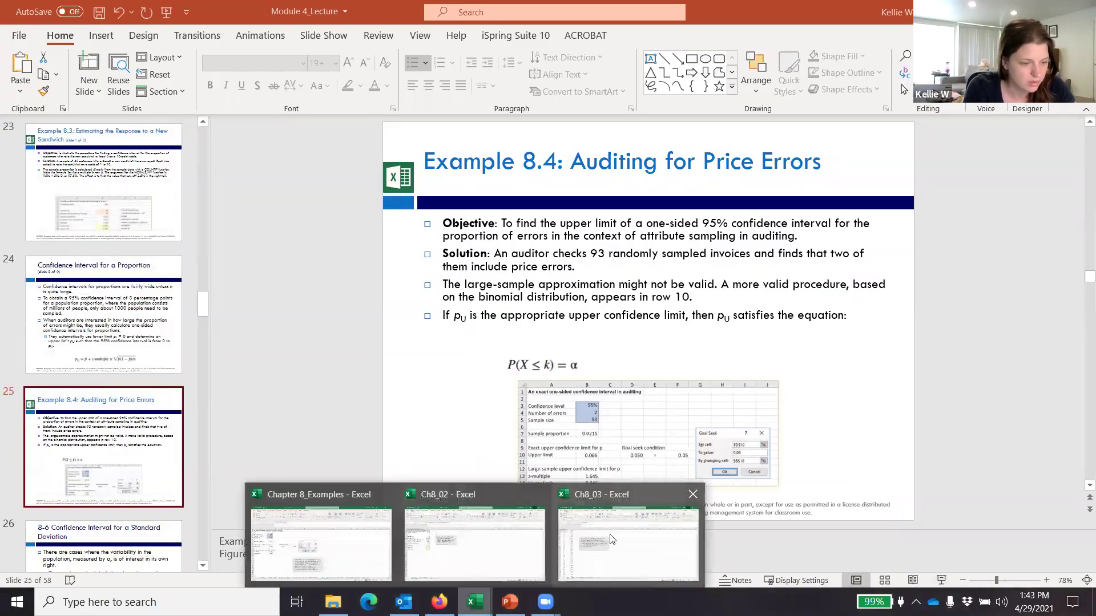
pyautogui.click(281, 550)
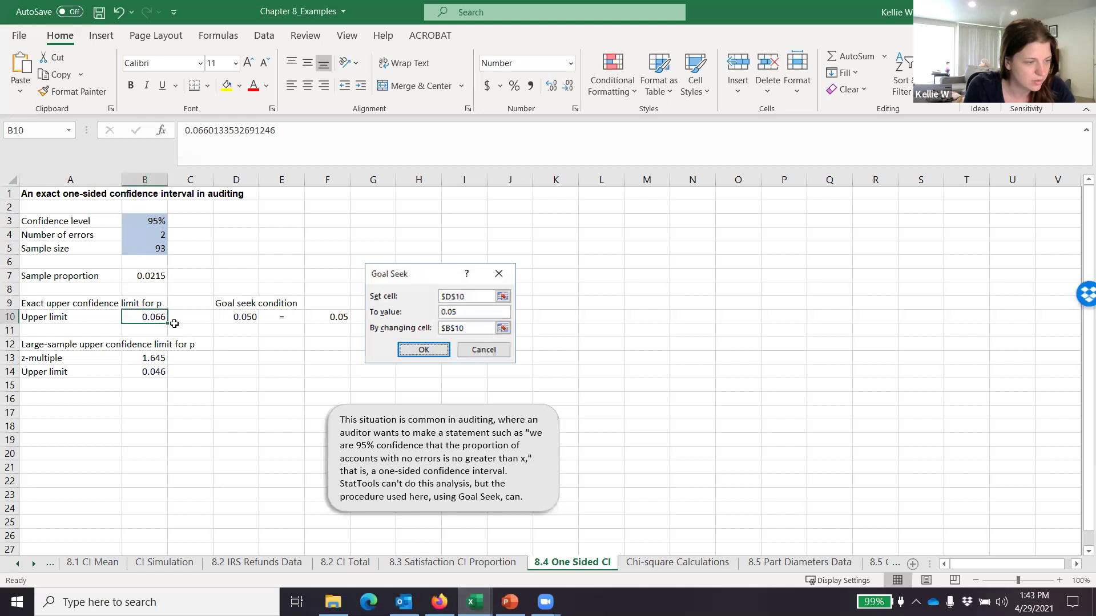
pyautogui.moveTo(254, 317); pyautogui.dragTo(294, 317)
pyautogui.click(332, 316)
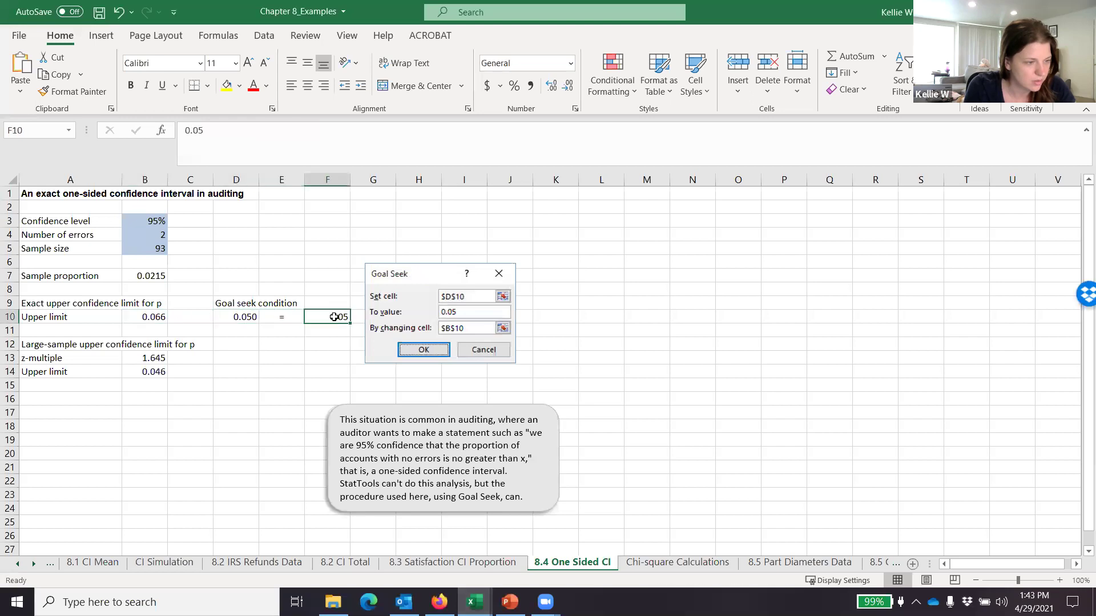
pyautogui.click(140, 322)
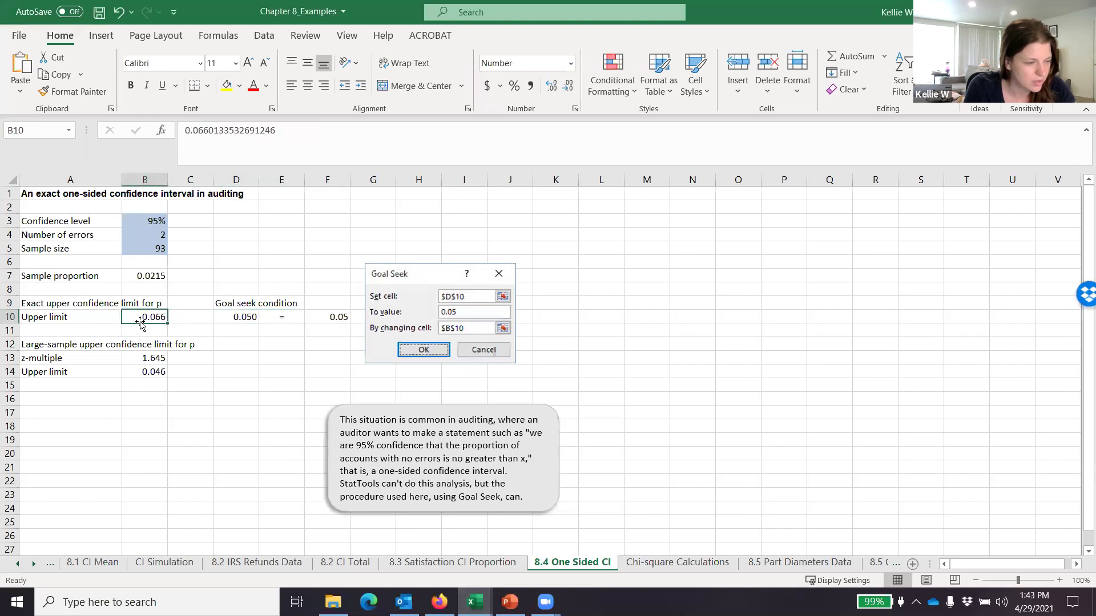
pyautogui.click(137, 357)
pyautogui.click(165, 316)
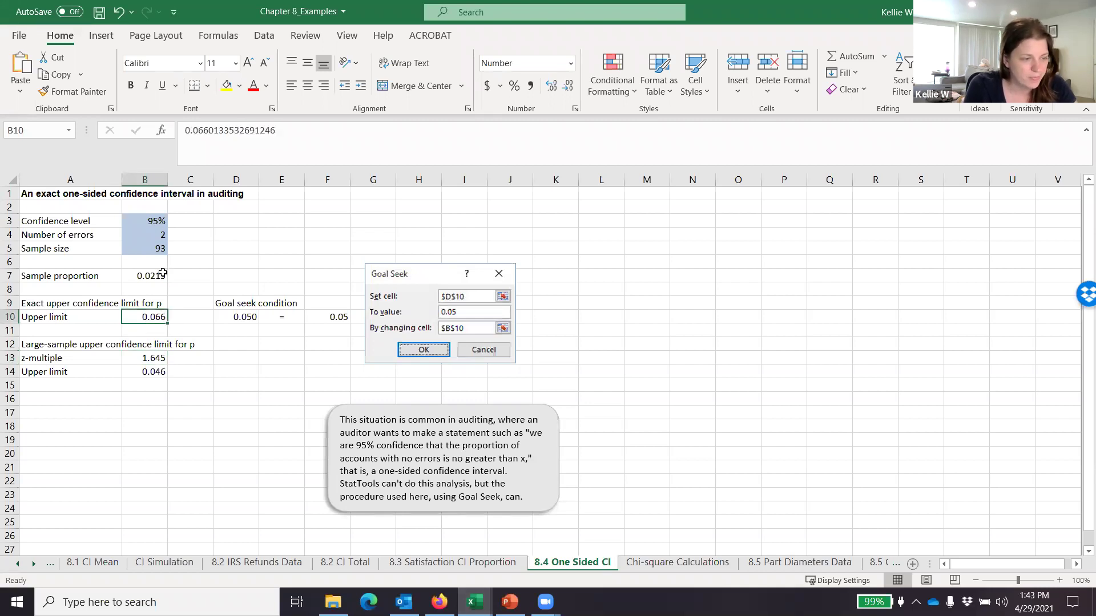
# Step: Examine how the BINOM.DIST result in D10 relates to the target in F10 and the changing cell B10 for Goal Seek
pyautogui.click(237, 316)
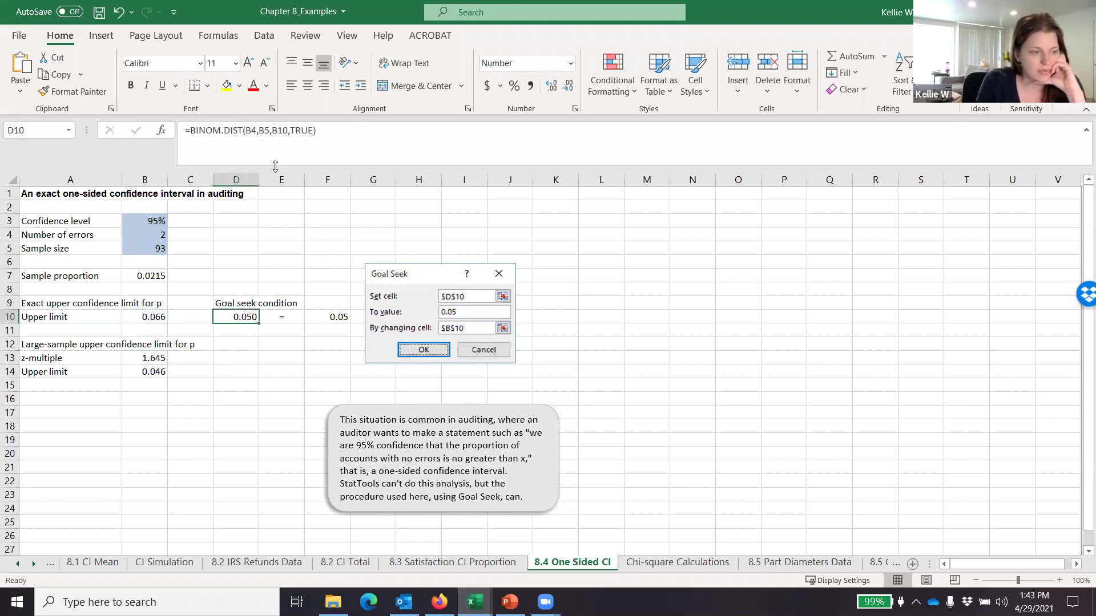
pyautogui.click(335, 318)
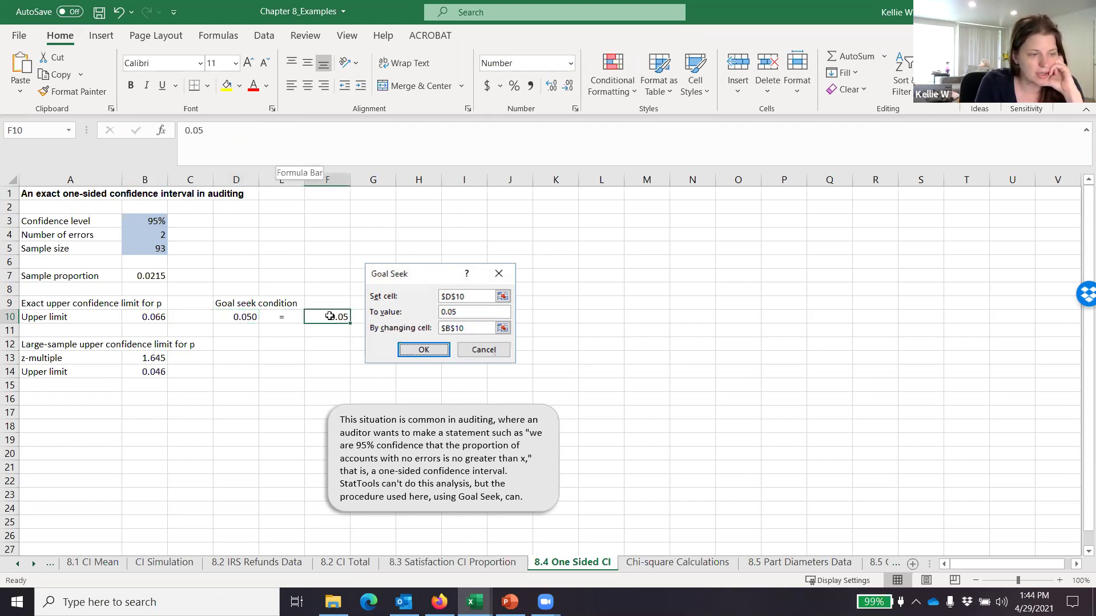
pyautogui.click(245, 317)
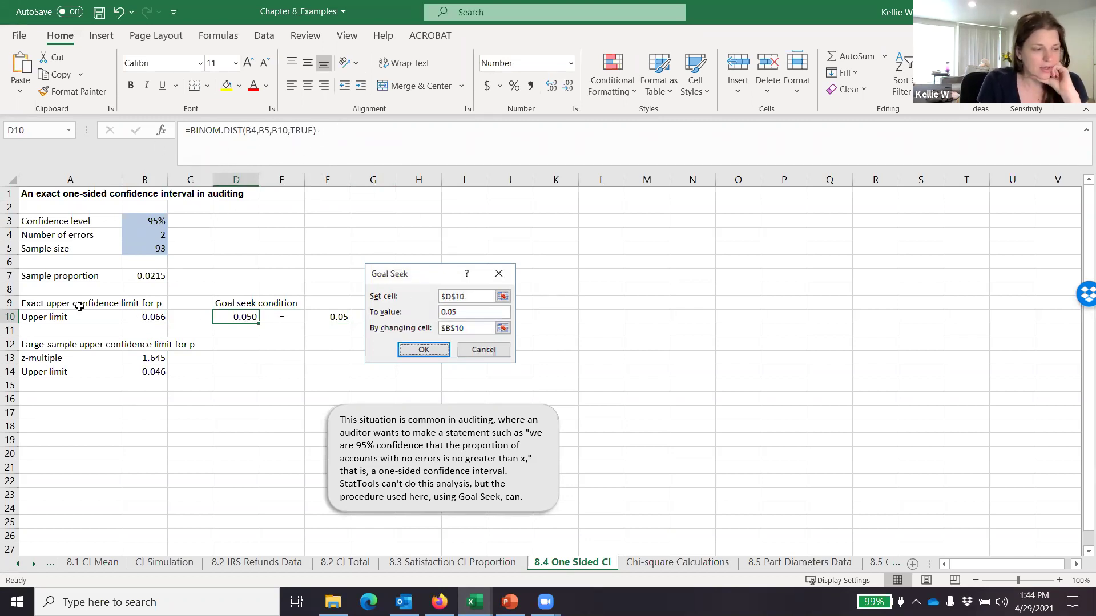
pyautogui.click(158, 315)
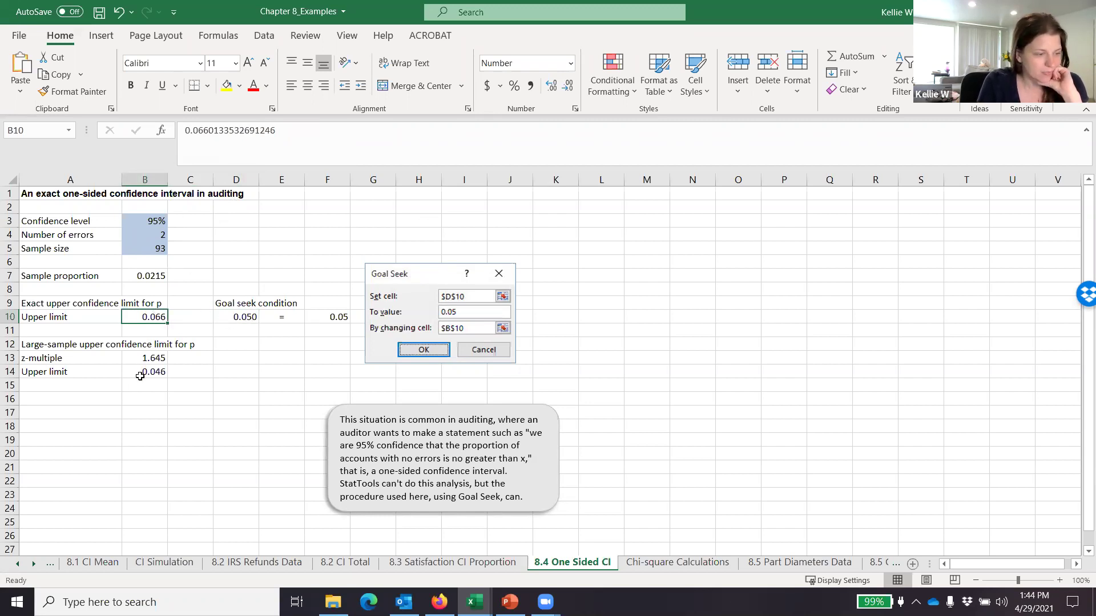
pyautogui.click(228, 320)
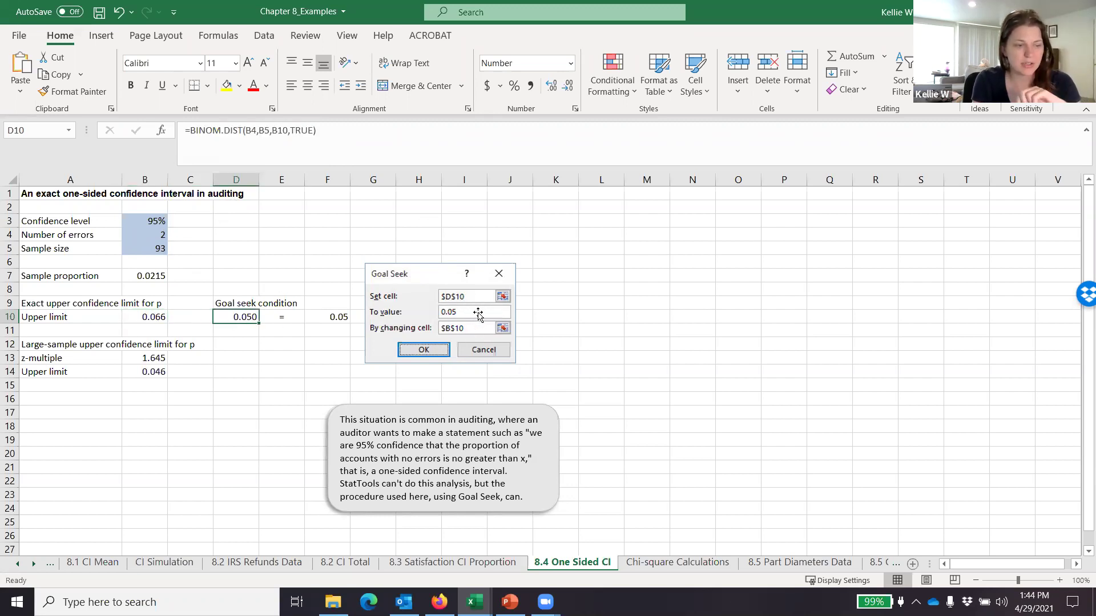
pyautogui.click(143, 318)
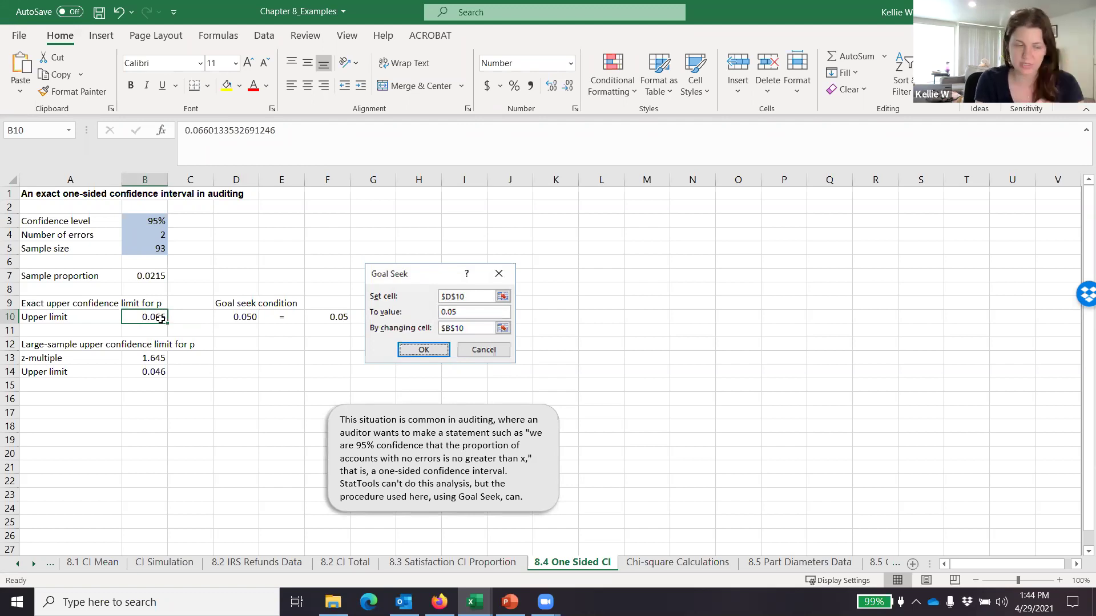
pyautogui.click(248, 318)
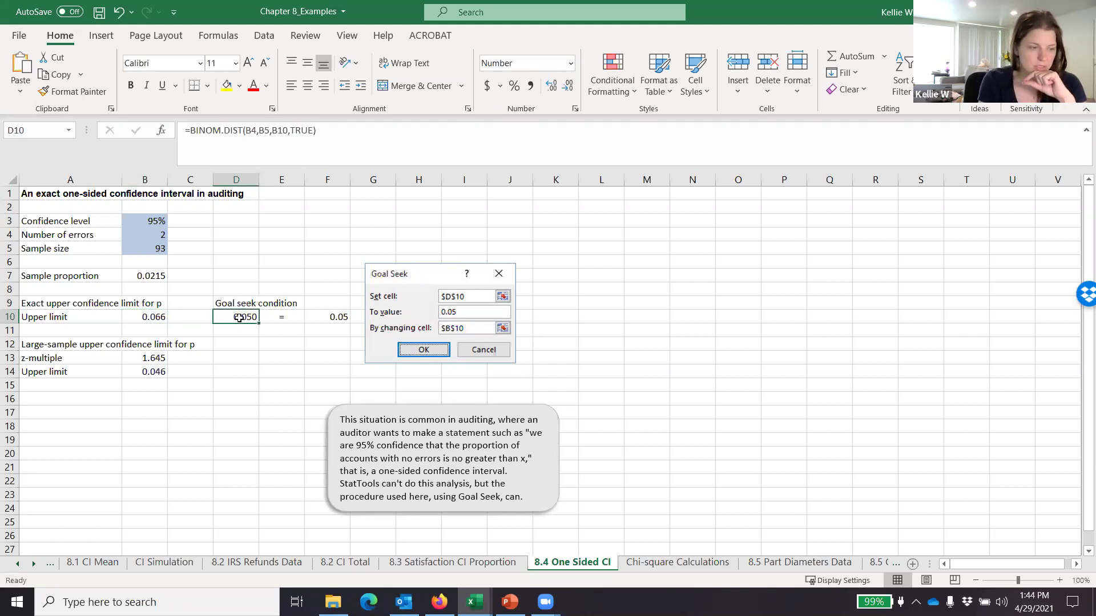
pyautogui.click(316, 317)
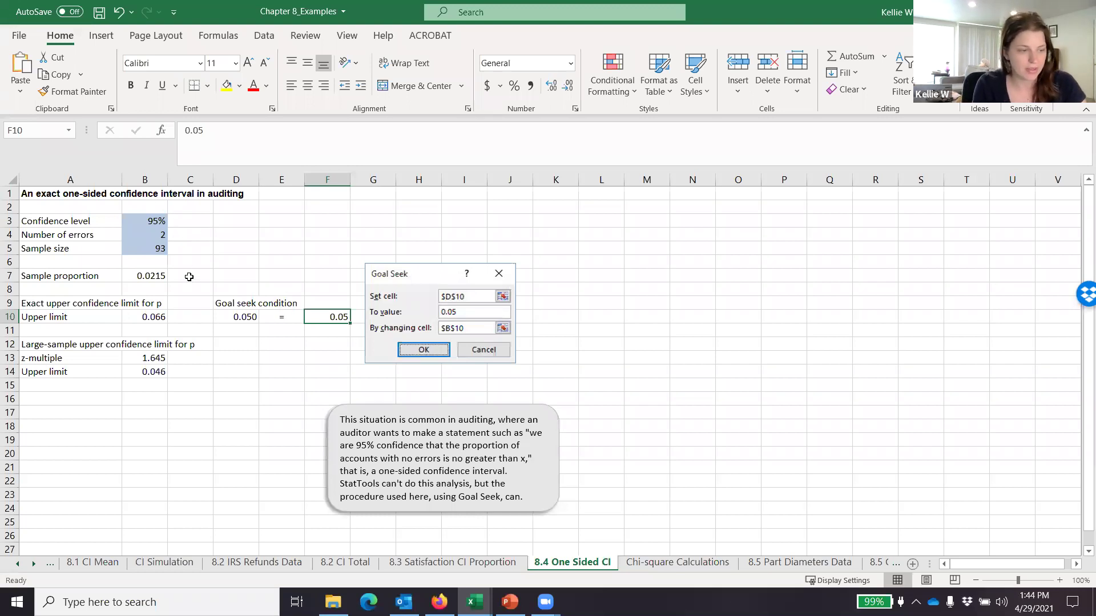
pyautogui.click(239, 316)
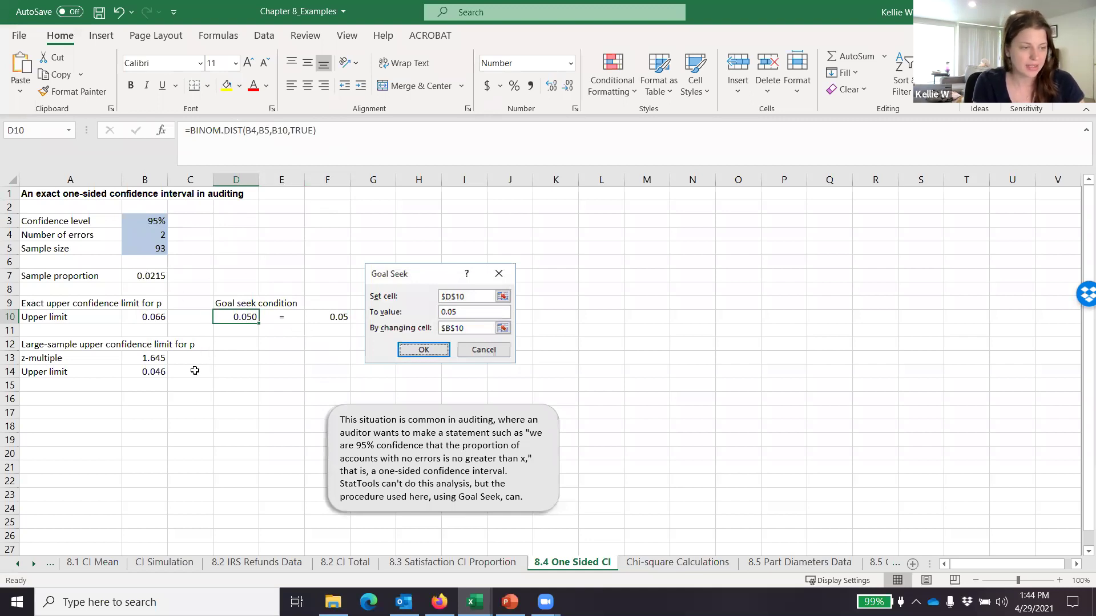
# Step: Check the exact upper limit in B10 and trace the NORMSINV formula behind the z-multiple in B13
pyautogui.click(163, 321)
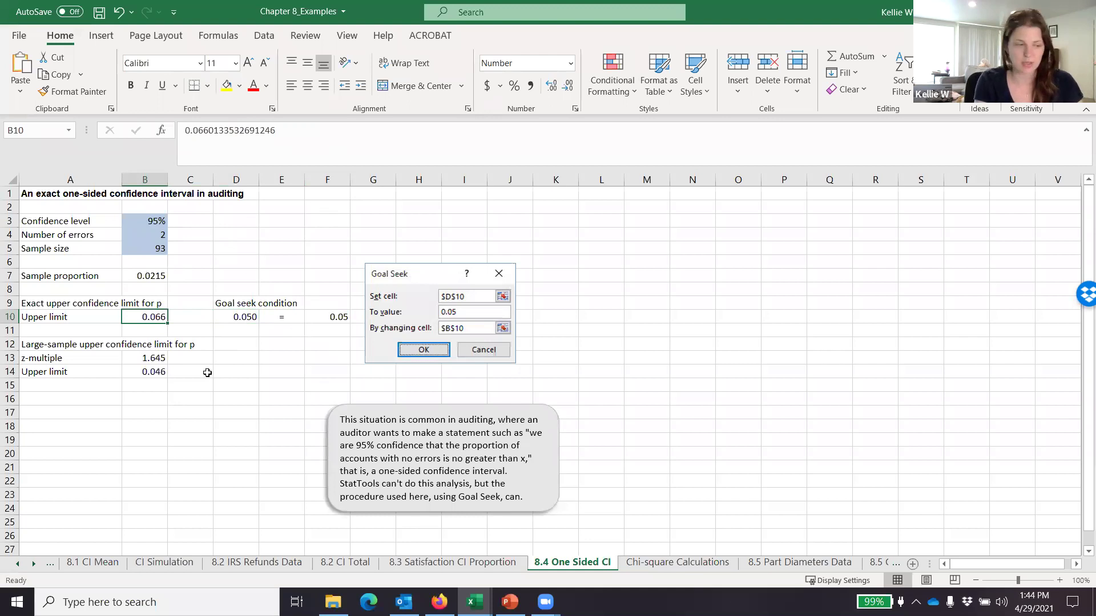
pyautogui.click(153, 356)
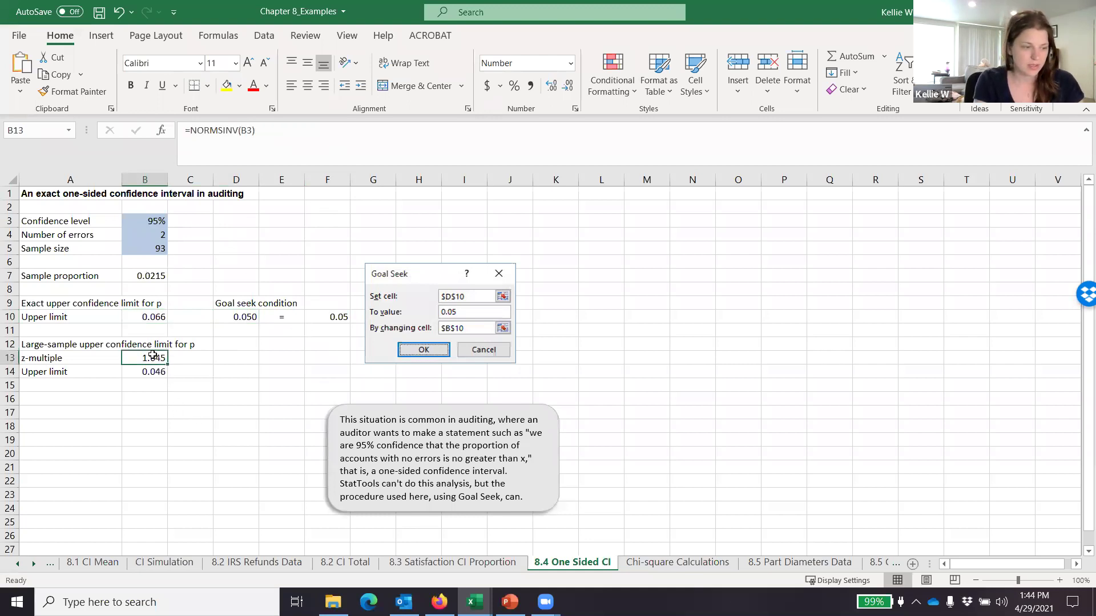
pyautogui.click(310, 152)
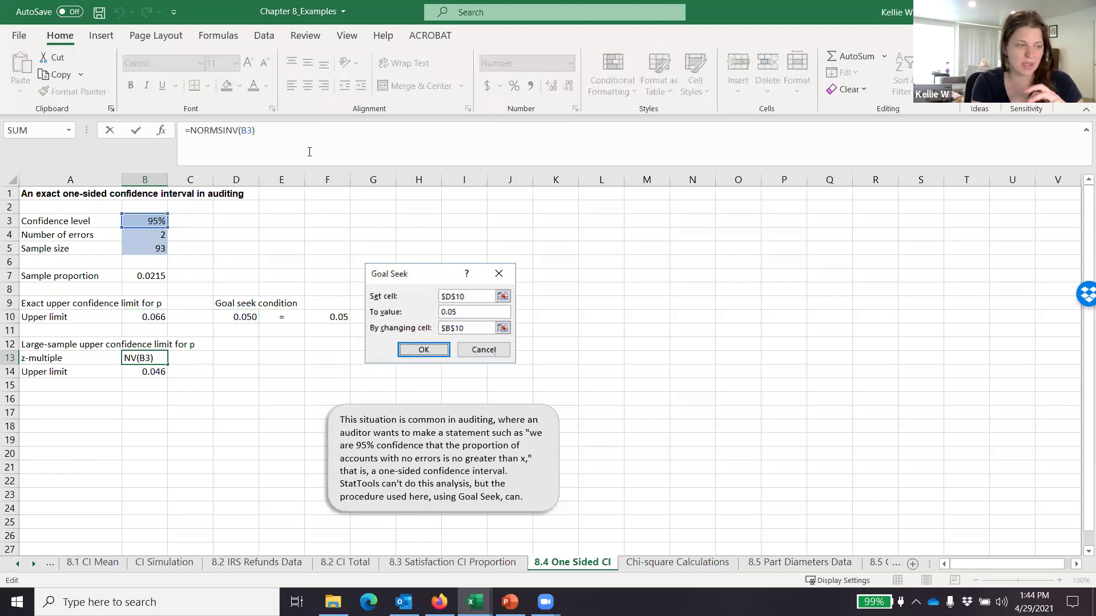
pyautogui.moveTo(194, 130); pyautogui.dragTo(257, 132)
pyautogui.click(303, 136)
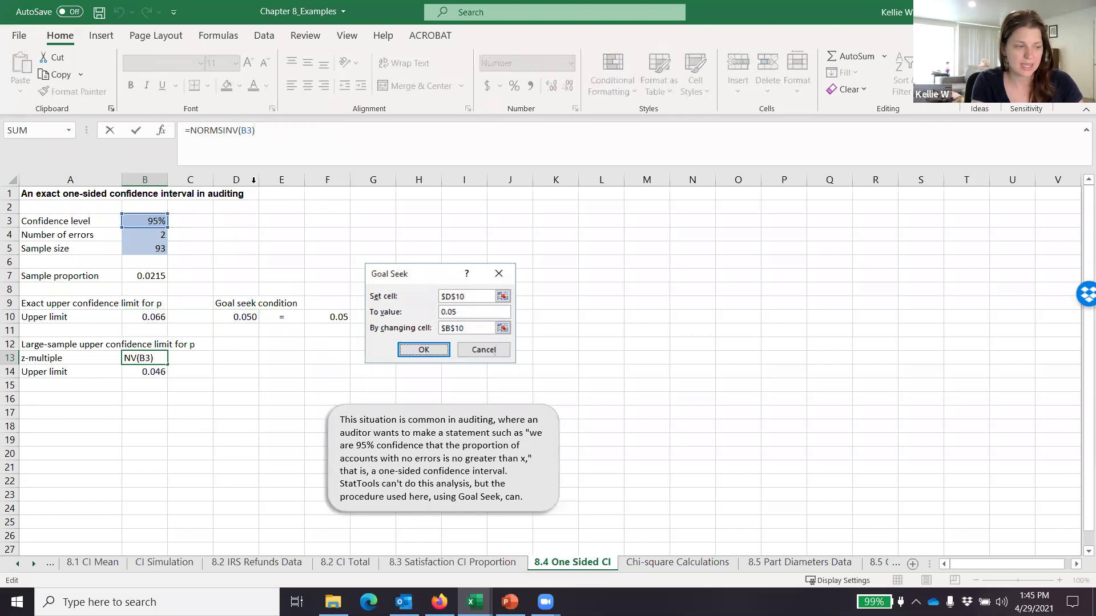
pyautogui.press('Escape')
# Step: Trace the cell references of the large-sample upper limit formula in B14 and compare it with the exact limit in B10
pyautogui.click(150, 371)
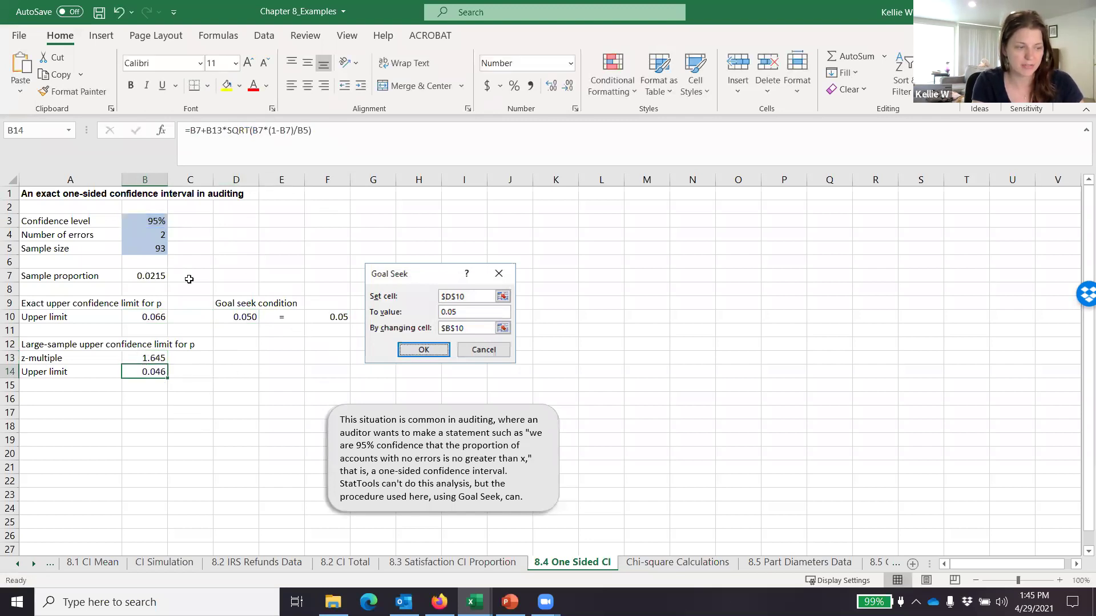
pyautogui.click(343, 133)
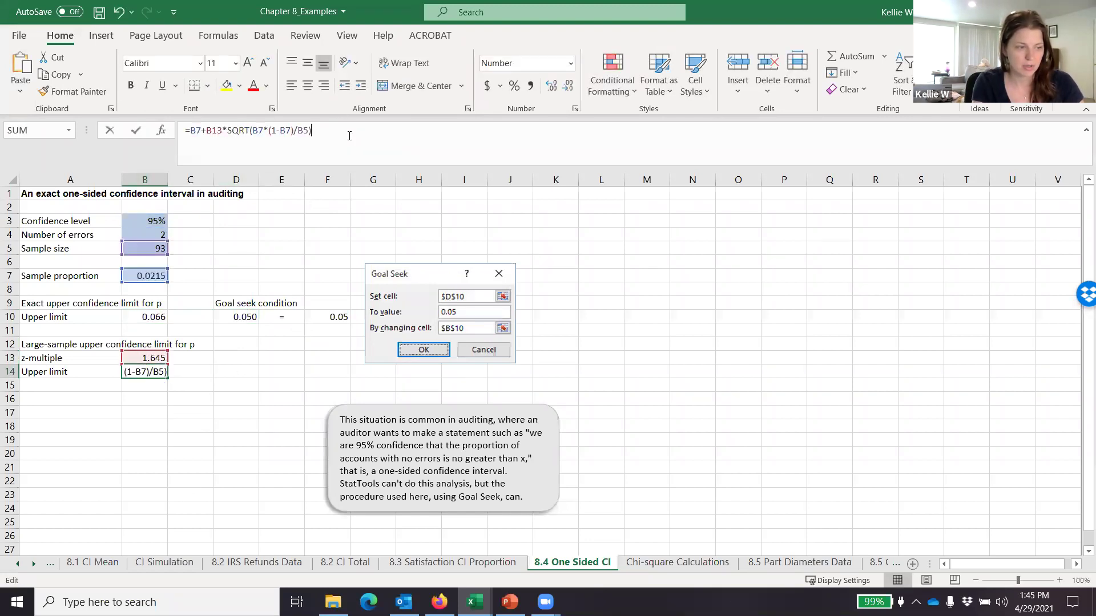
pyautogui.press('Escape')
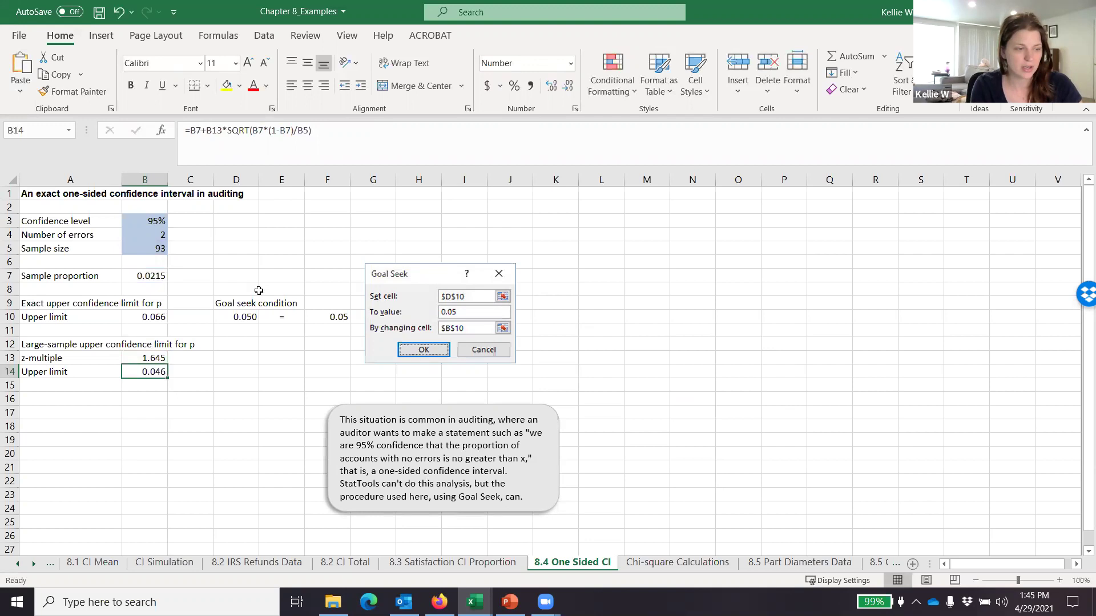
pyautogui.click(147, 317)
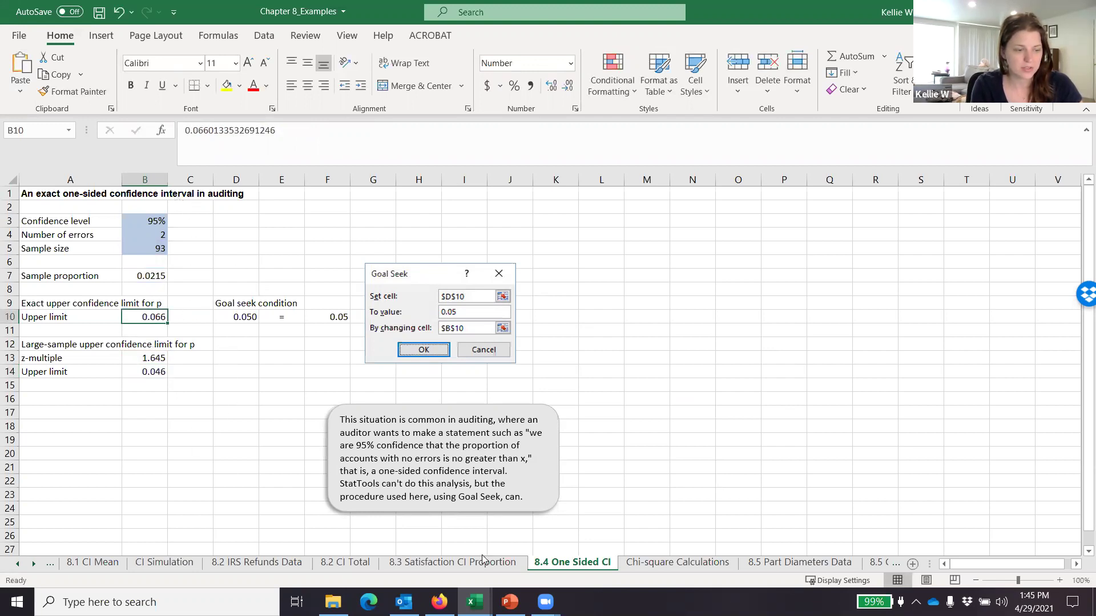
# Step: Glance back at the 8.2 CI Total sheet and switch to PowerPoint to view the Example 8.4: Auditing for Price Errors slide
pyautogui.click(409, 562)
pyautogui.click(341, 562)
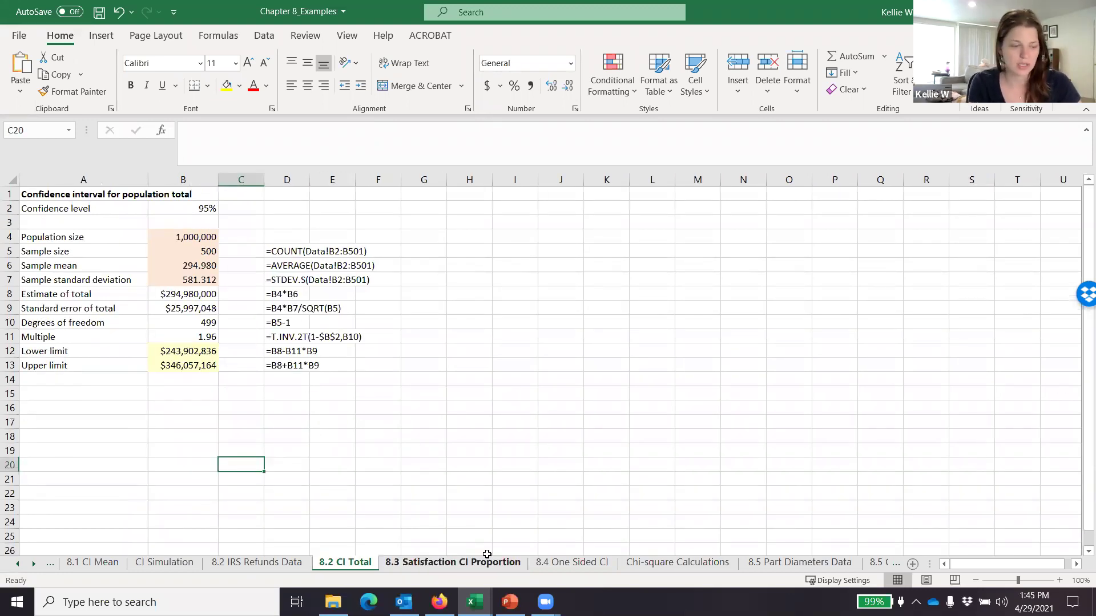
pyautogui.click(513, 562)
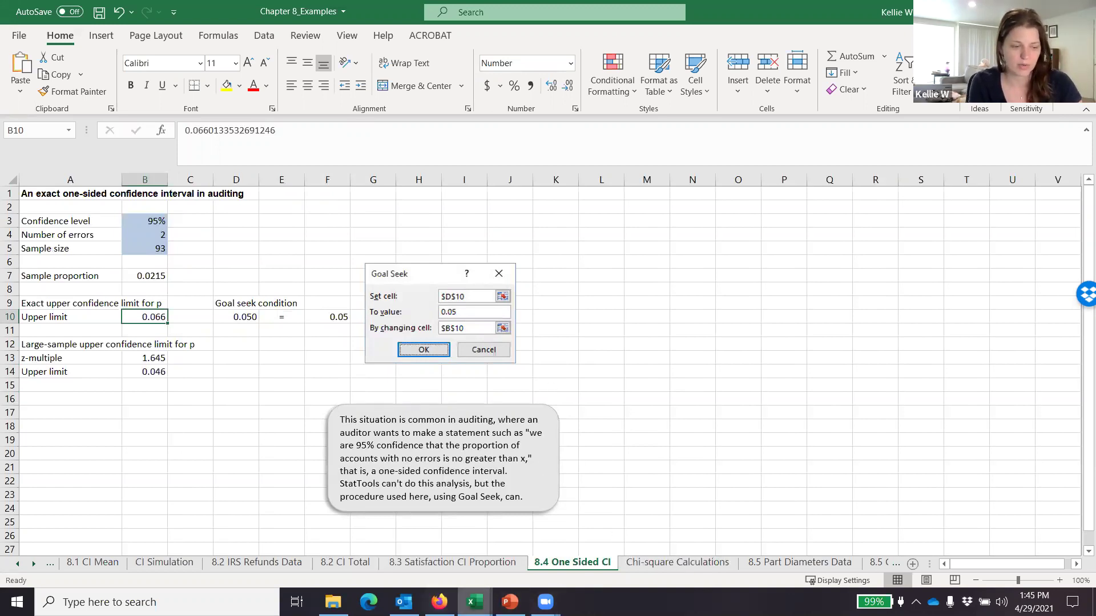
pyautogui.click(509, 602)
pyautogui.click(261, 306)
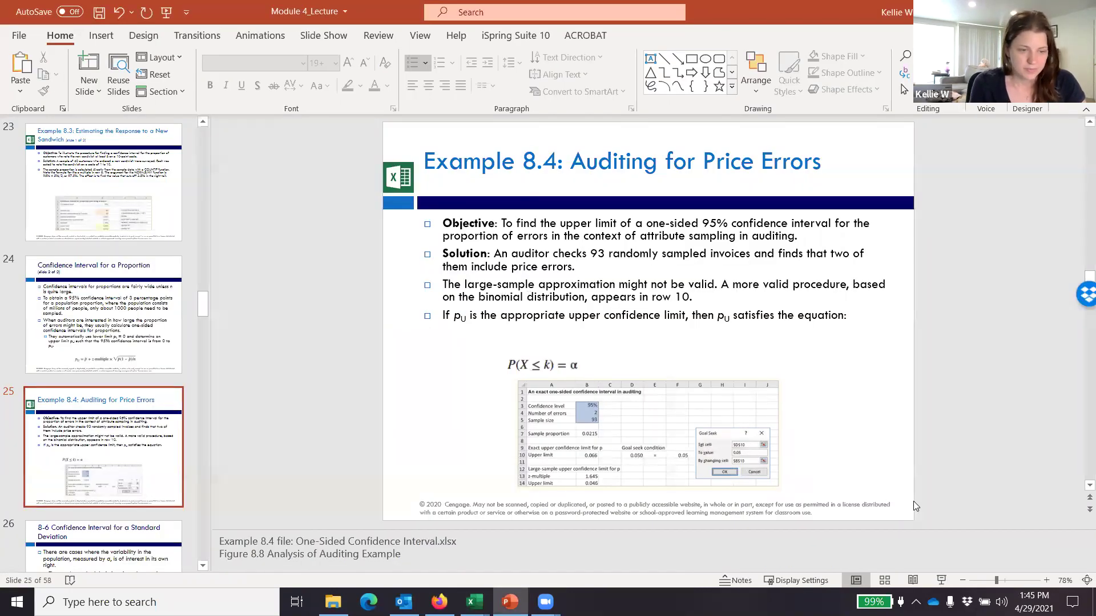
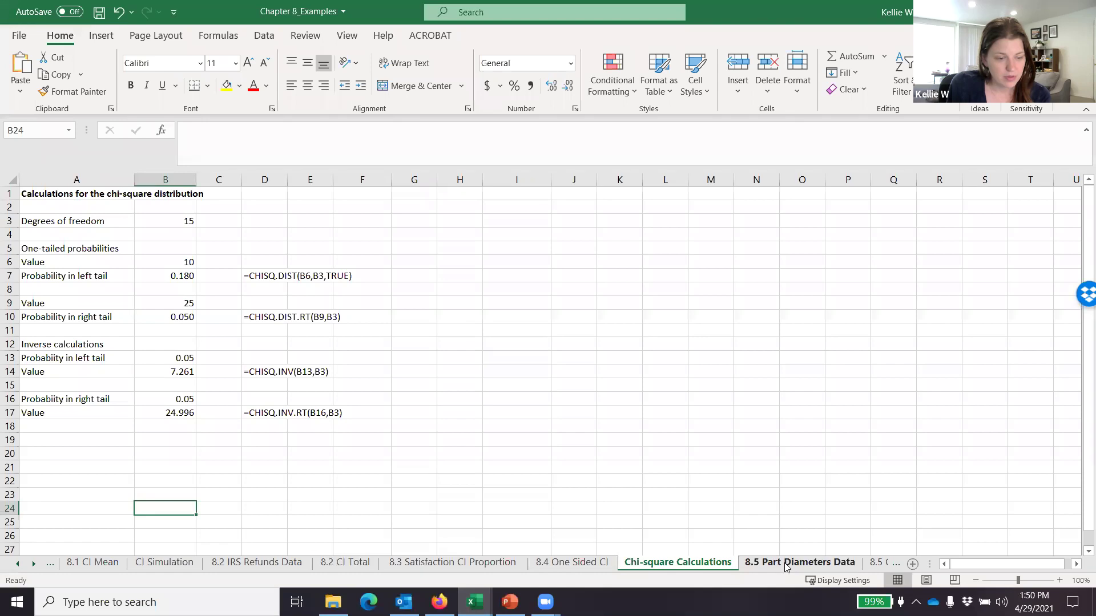
# Step: View the part diameters on the 8.5 Part Diameters Data sheet and the confidence interval layout on the 8.5 CI Mean sheet
pyautogui.click(34, 564)
pyautogui.click(34, 564)
pyautogui.click(34, 564)
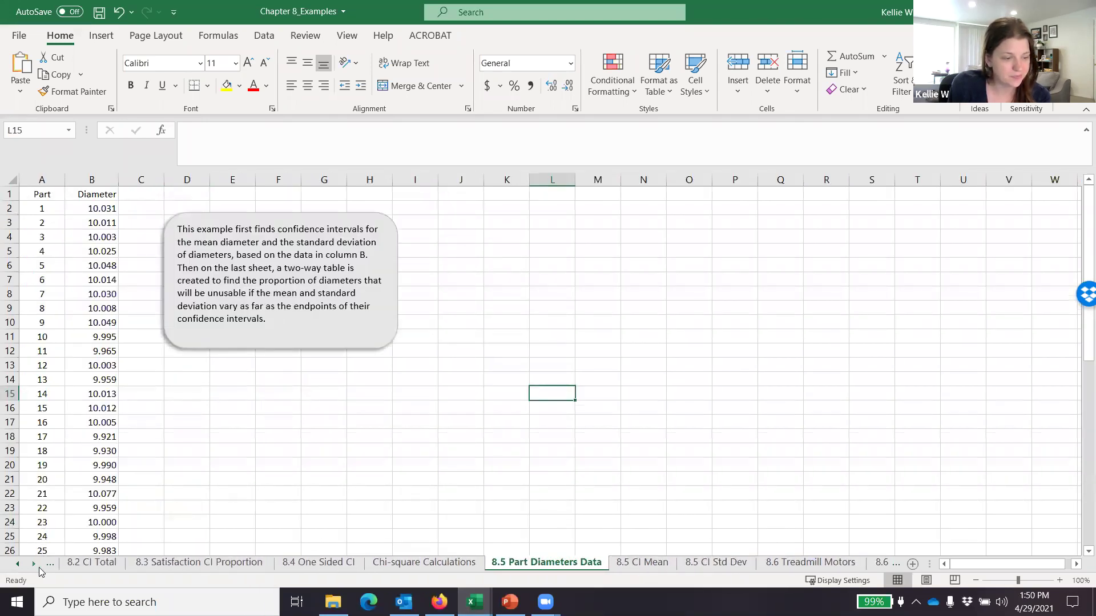
pyautogui.click(33, 565)
pyautogui.click(33, 565)
pyautogui.click(33, 565)
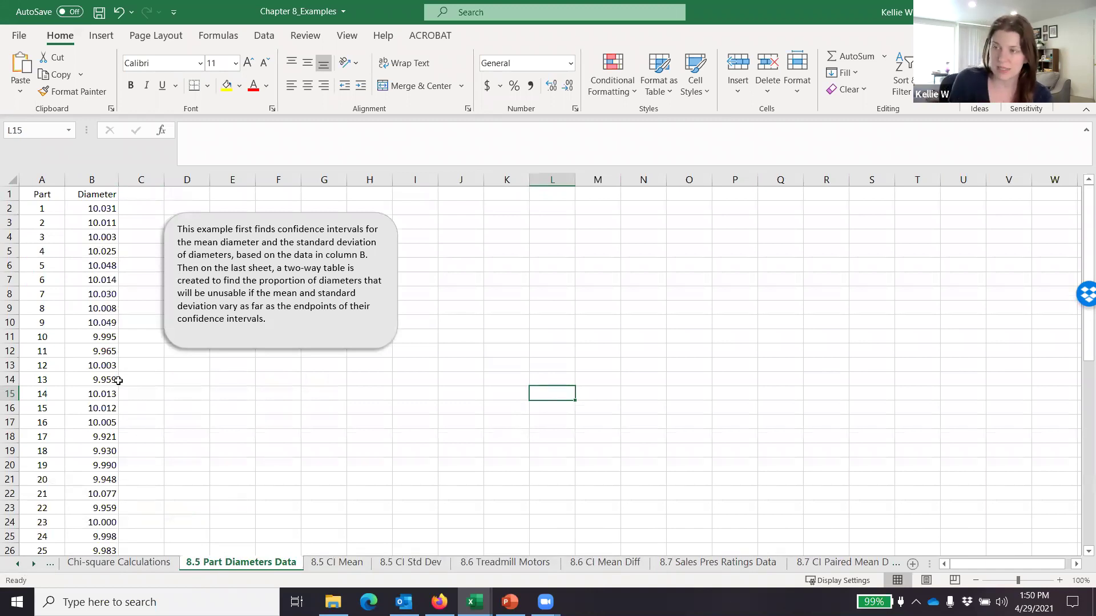
pyautogui.click(337, 562)
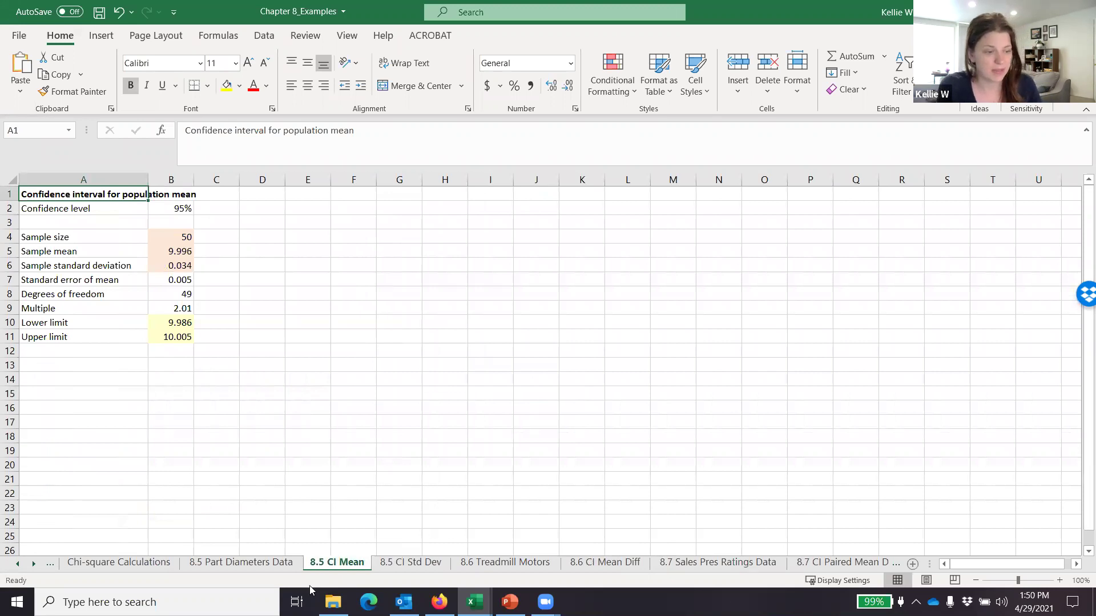
pyautogui.click(274, 561)
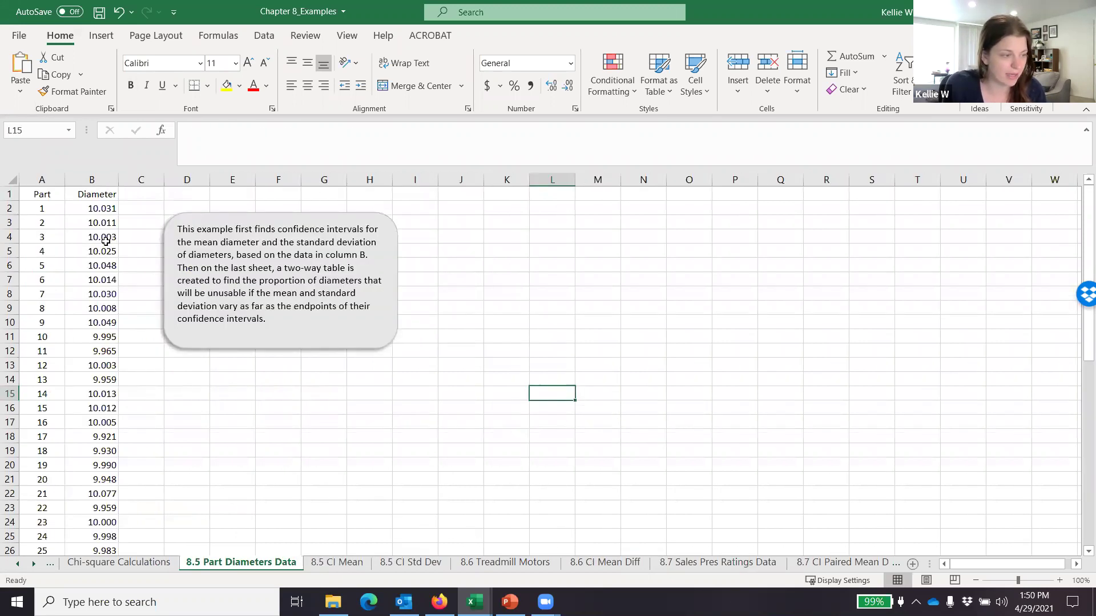
pyautogui.click(102, 212)
pyautogui.click(343, 562)
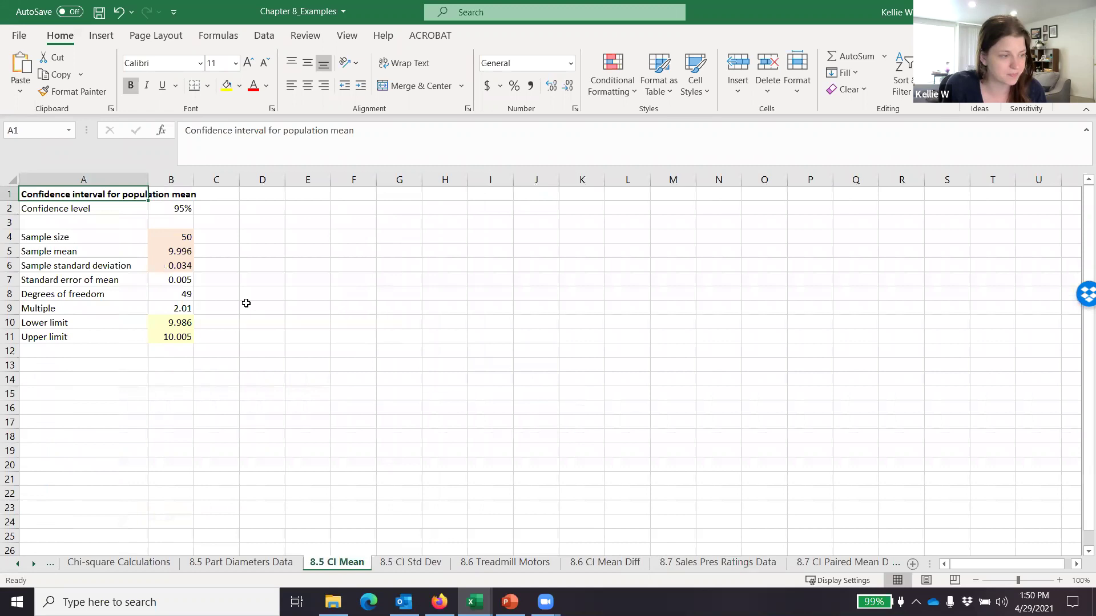
# Step: Review the confidence level, COUNT sample size and AVERAGE sample mean in B2, B4 and B5 against the part diameters data
pyautogui.click(164, 211)
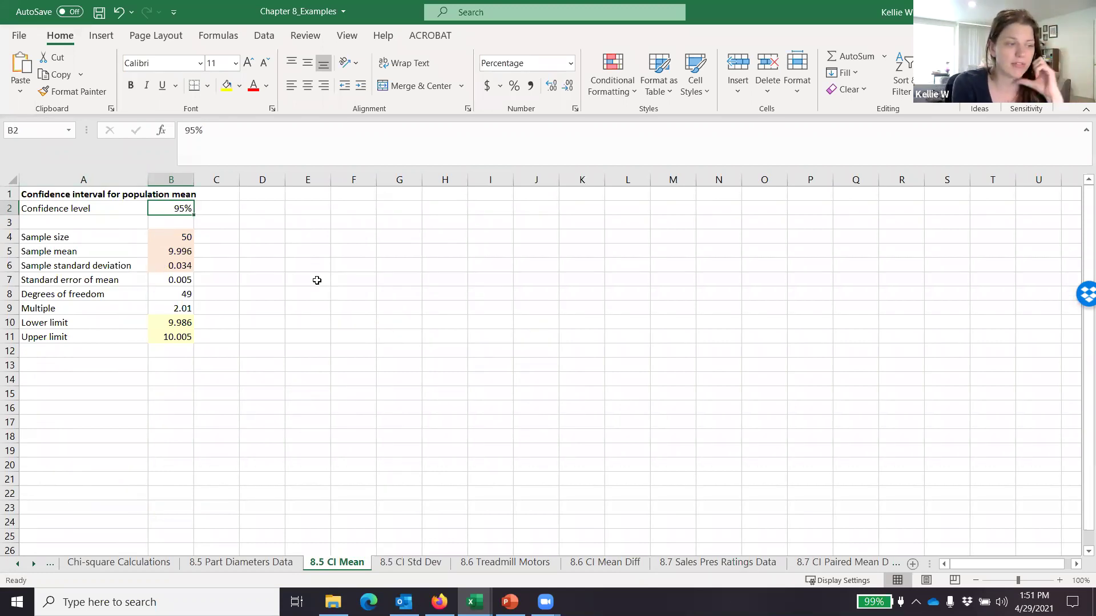
pyautogui.press('Down')
pyautogui.press('Down')
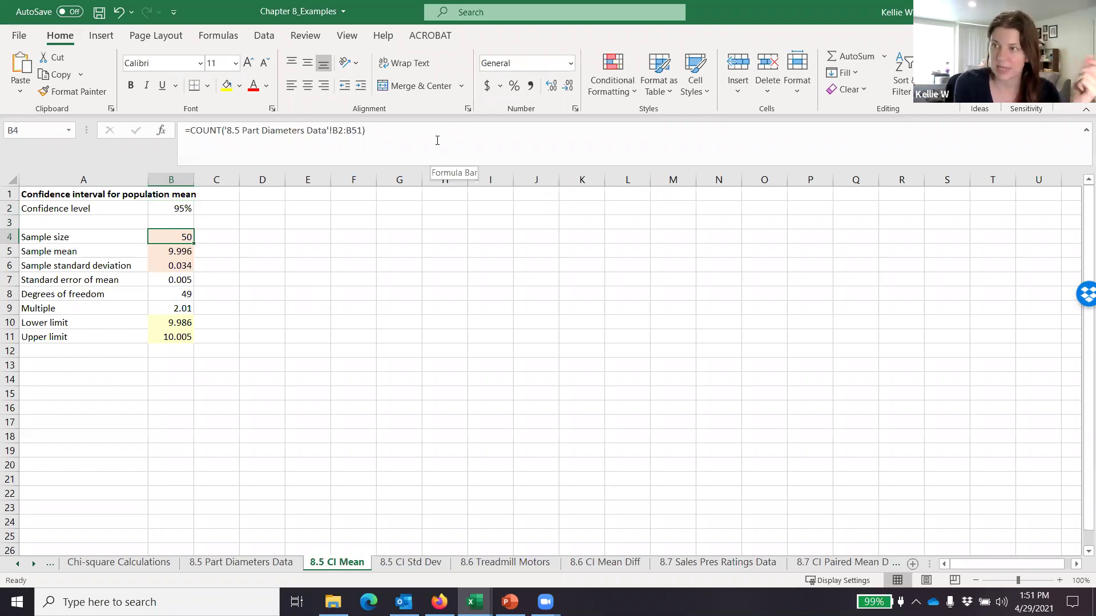
pyautogui.press('Down')
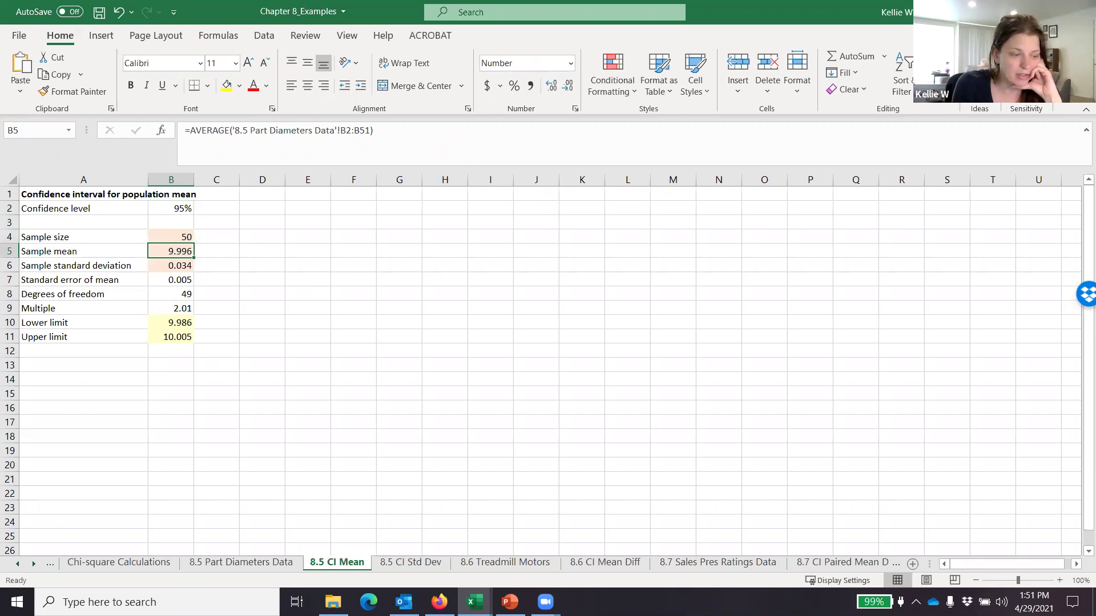
pyautogui.click(266, 563)
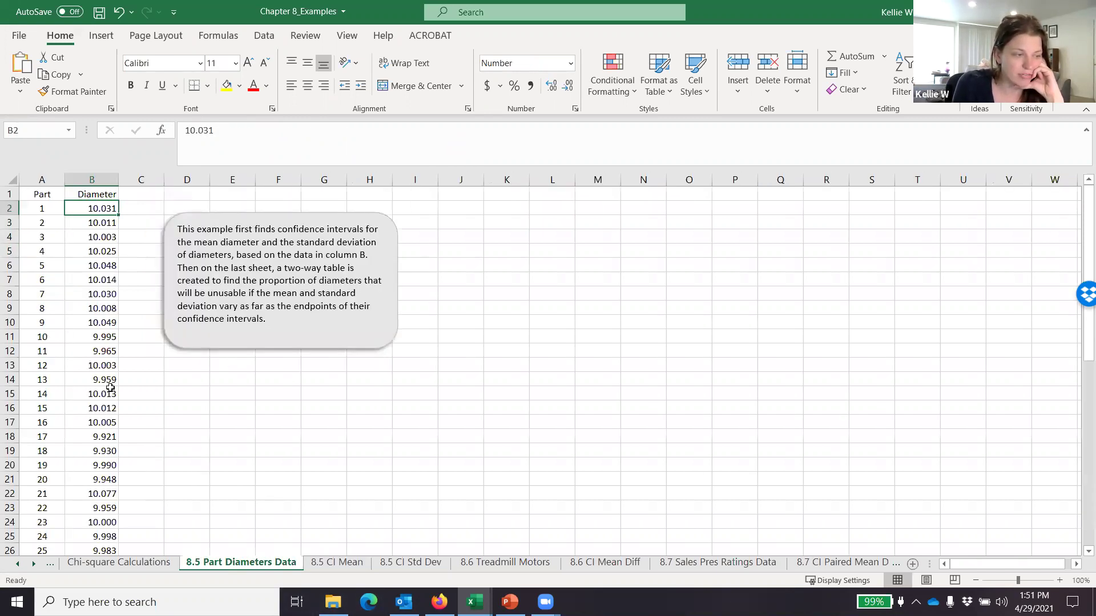
pyautogui.click(360, 564)
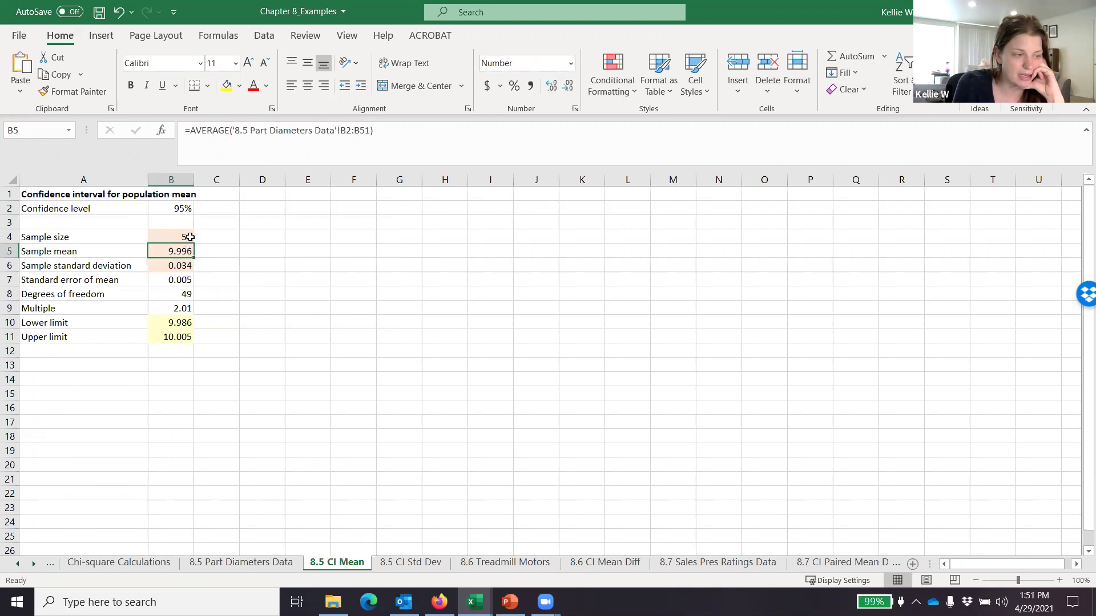
# Step: Inspect the STDEV.S formula in B6 and trace the B6 and B4 references of the standard error formula in B7
pyautogui.click(180, 266)
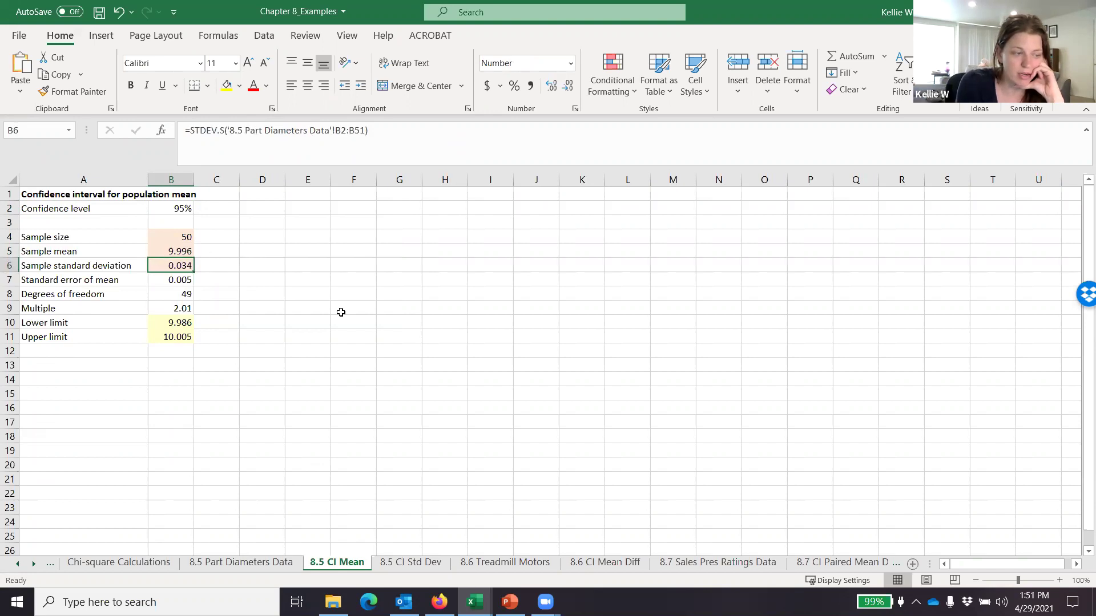
pyautogui.press('Down')
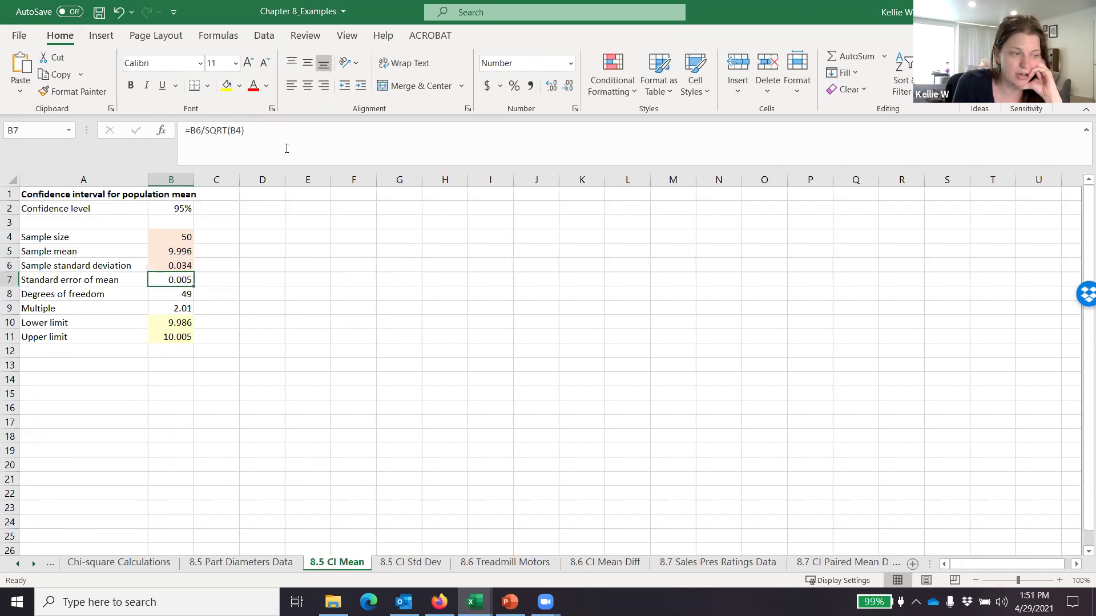
pyautogui.click(276, 130)
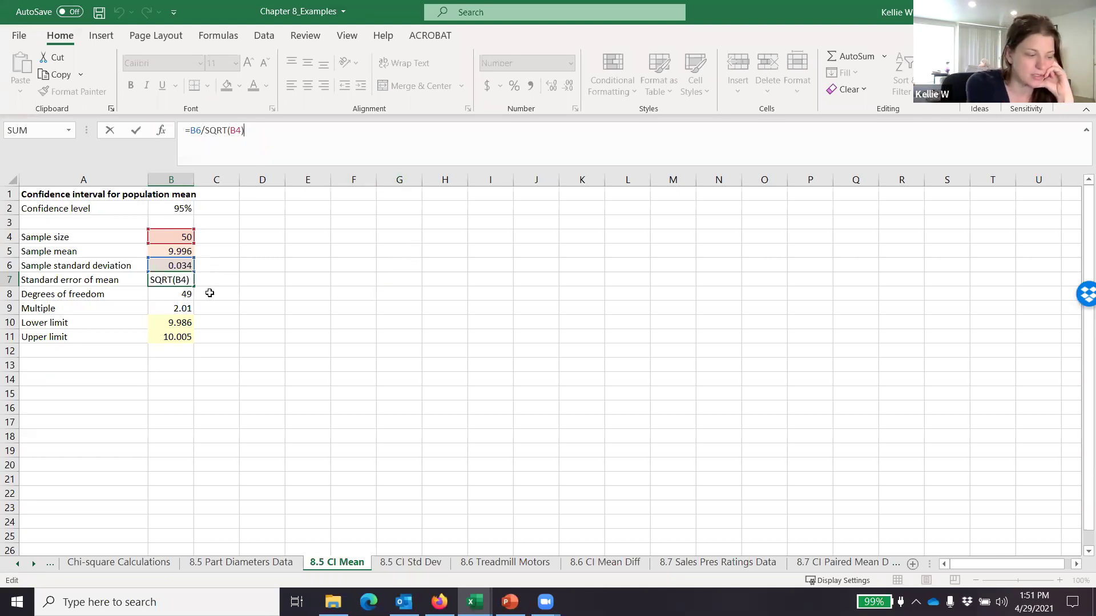
pyautogui.hotkey('ctrl', 'Return')
# Step: Trace the confidence level and degrees of freedom arguments of the T.INV.2T multiple in B9
pyautogui.press('Down')
pyautogui.press('Down')
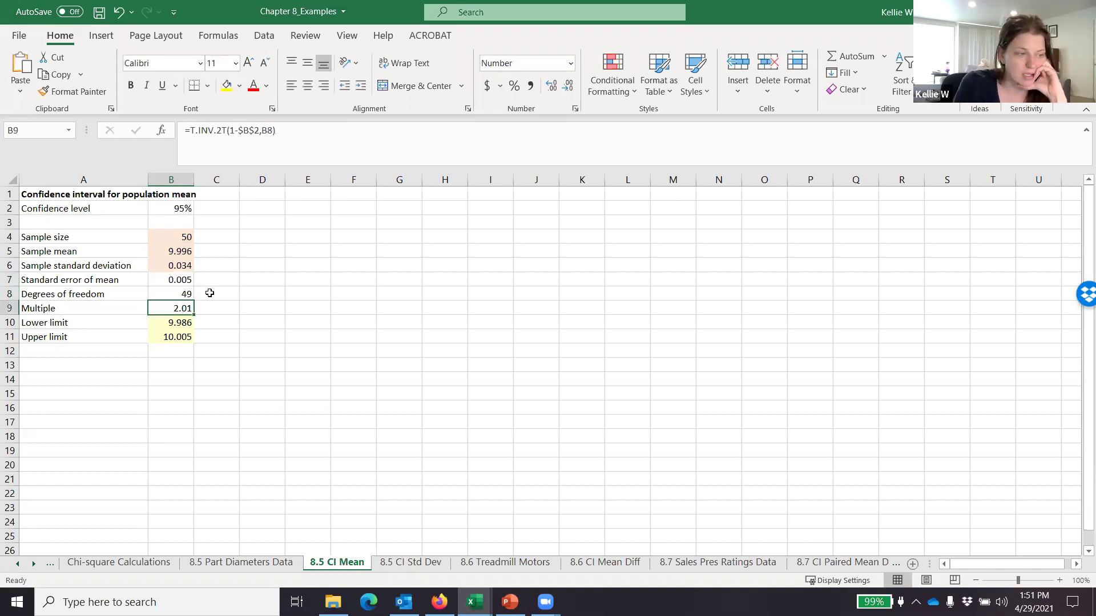
pyautogui.click(267, 130)
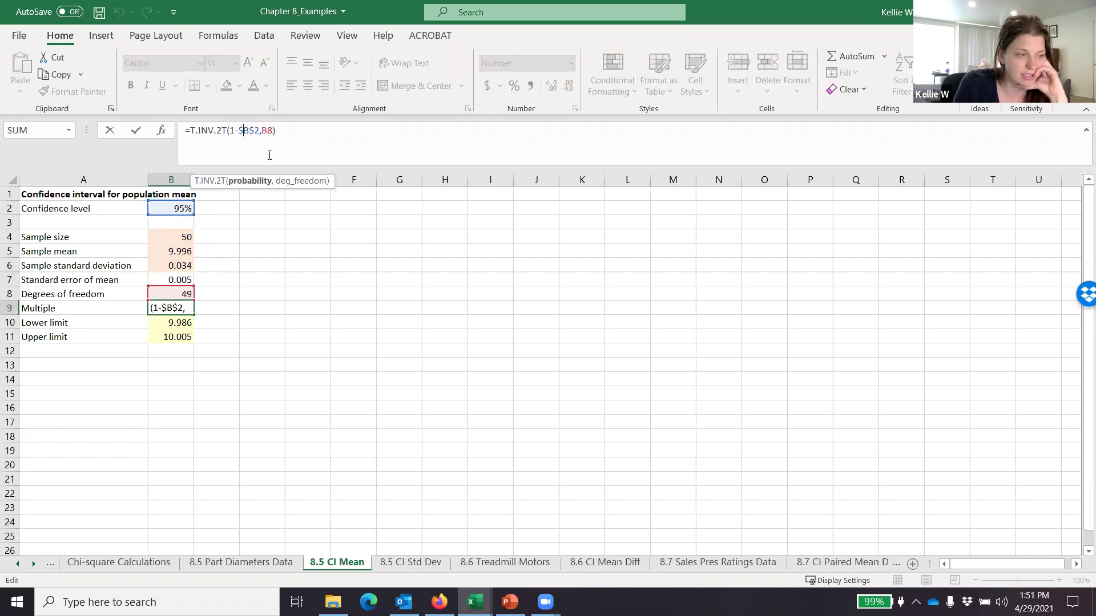
pyautogui.press('Escape')
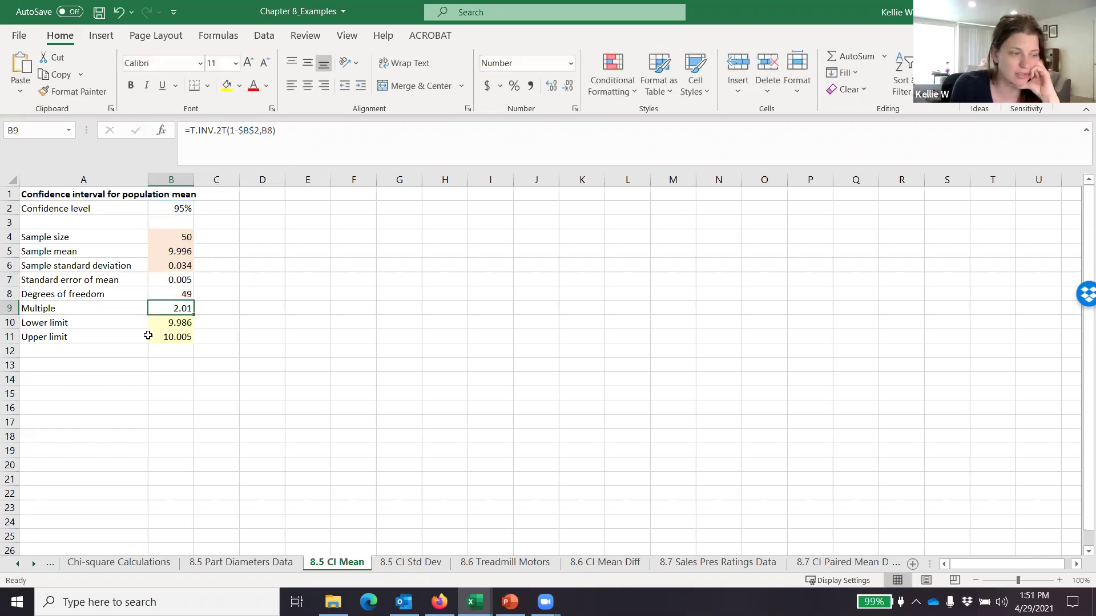
# Step: Examine how the lower and upper limits in B10 and B11 use the sample mean, multiple and standard error
pyautogui.click(160, 321)
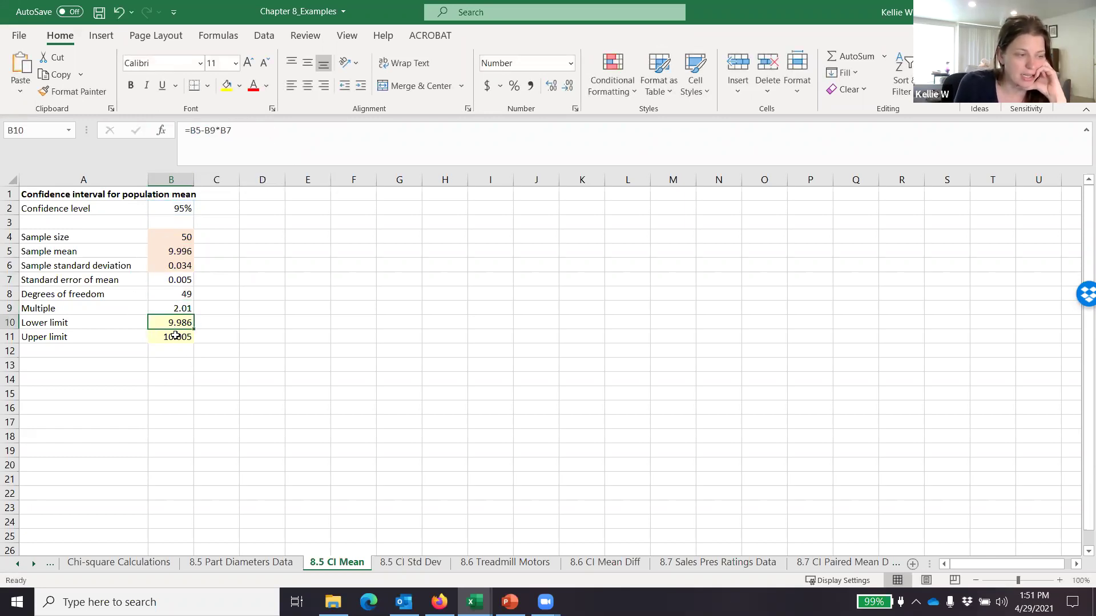
pyautogui.click(174, 309)
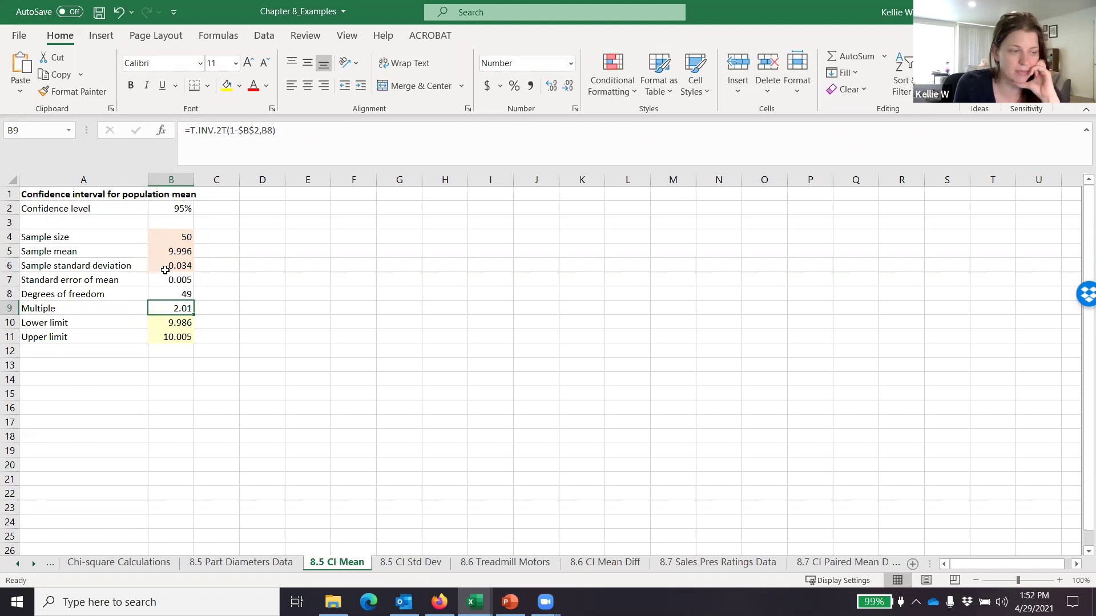
pyautogui.click(170, 334)
pyautogui.click(165, 321)
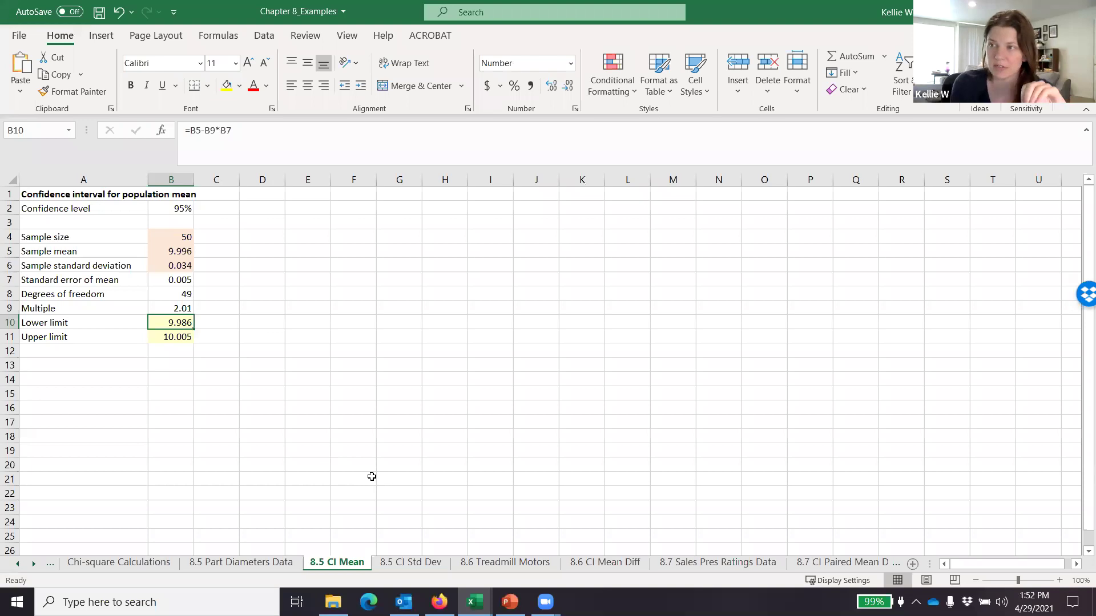
# Step: Open the 8.5 CI Std Dev sheet, inspect the sample standard deviation formula in B5, and trace the CHISQ.INV arguments in B7
pyautogui.click(408, 563)
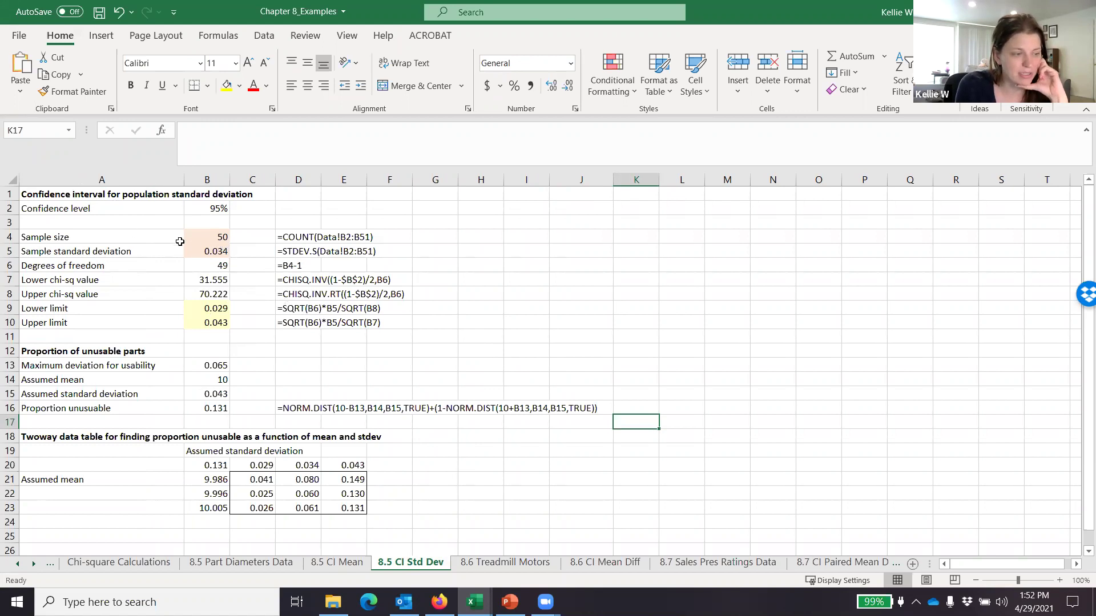
pyautogui.click(207, 252)
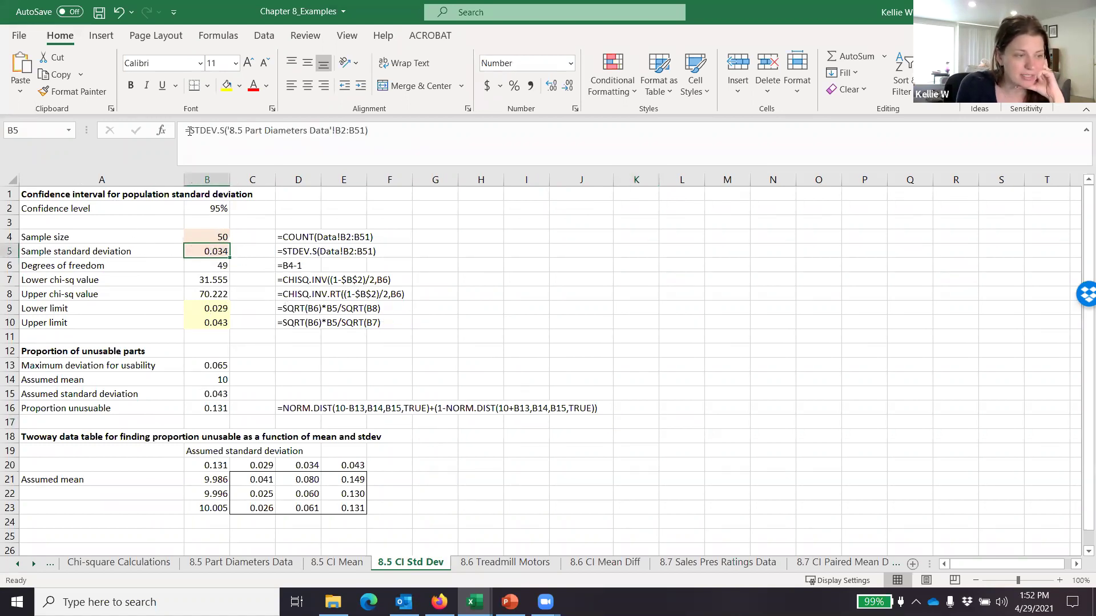
pyautogui.click(206, 280)
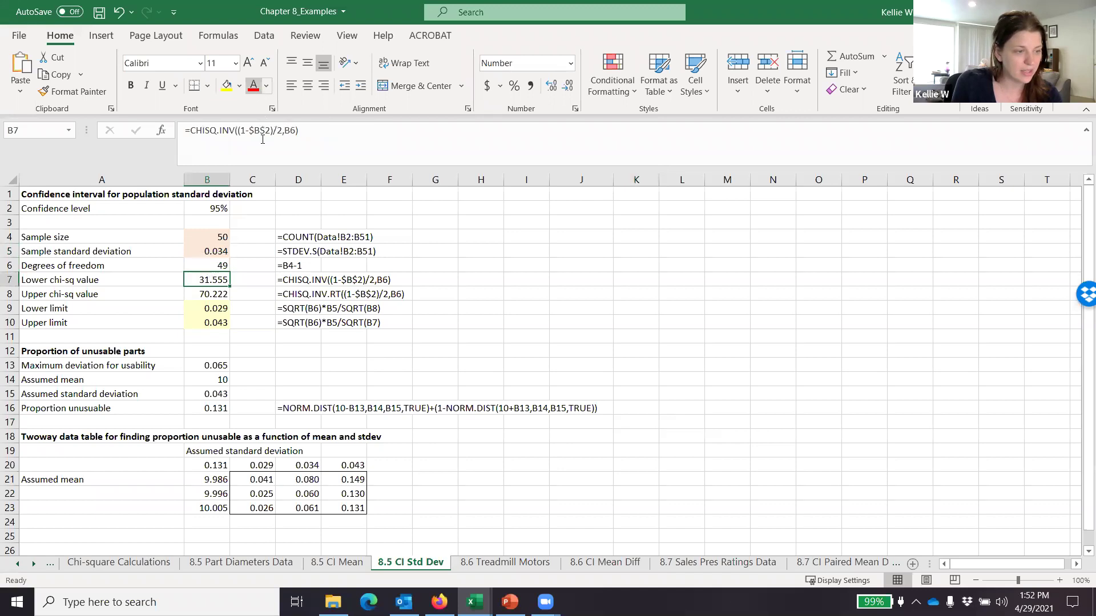
pyautogui.click(260, 131)
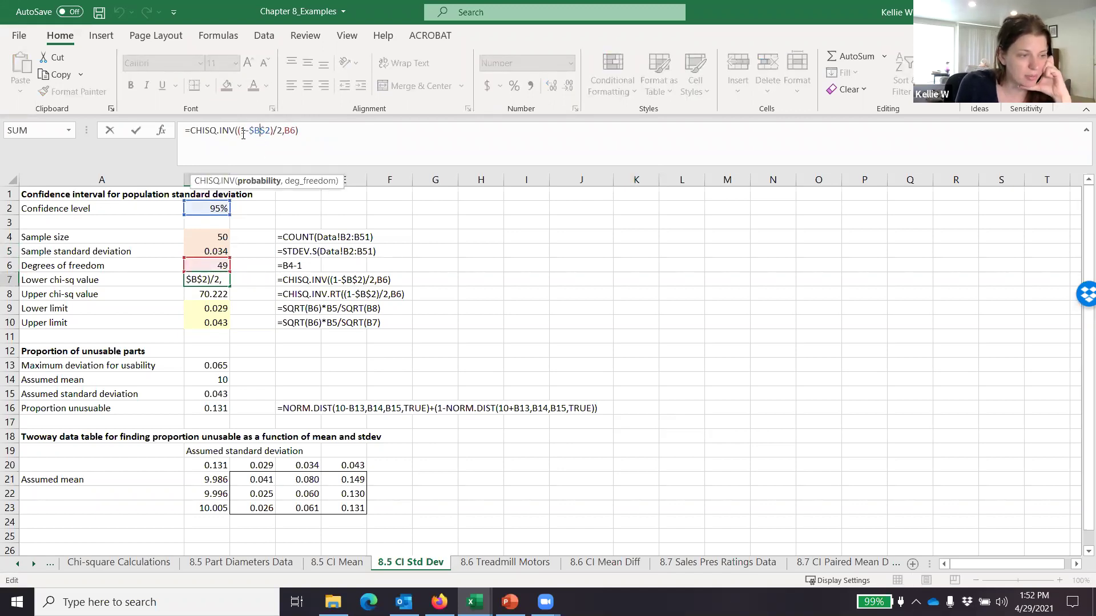
pyautogui.click(289, 131)
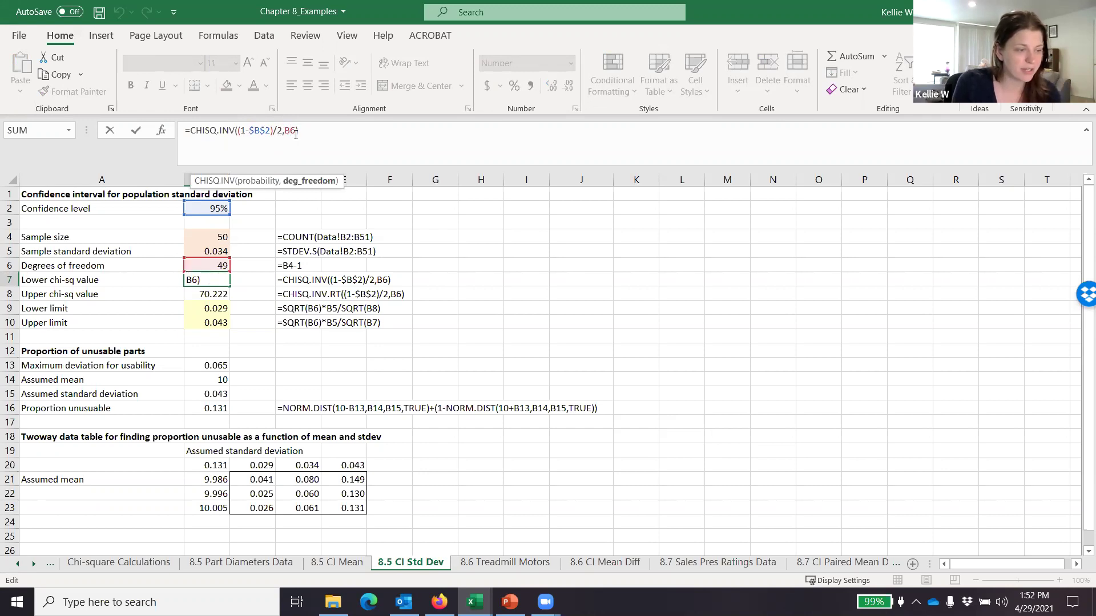
pyautogui.press('Escape')
# Step: Trace the probability and degrees of freedom arguments of the CHISQ.INV.RT formula for the upper chi-square value in B8
pyautogui.click(216, 293)
pyautogui.doubleClick(216, 292)
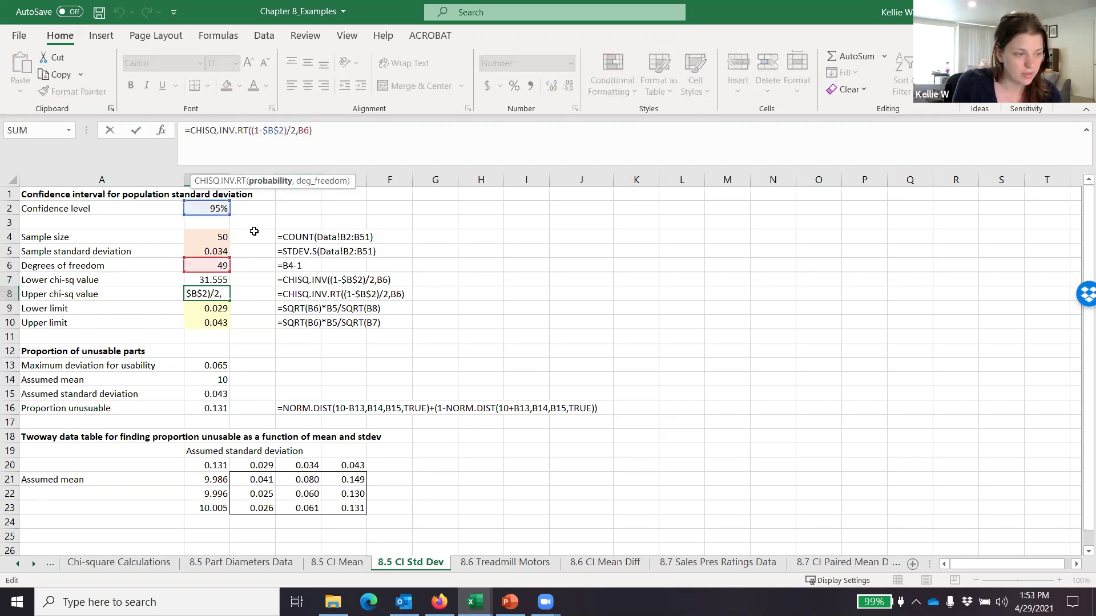
pyautogui.press('Escape')
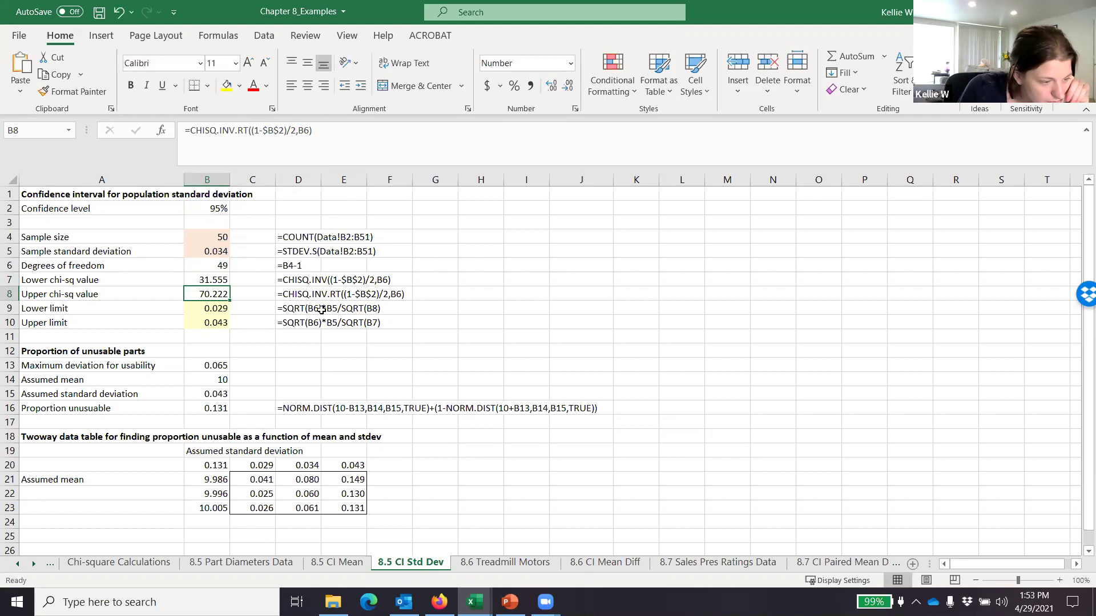
pyautogui.click(240, 134)
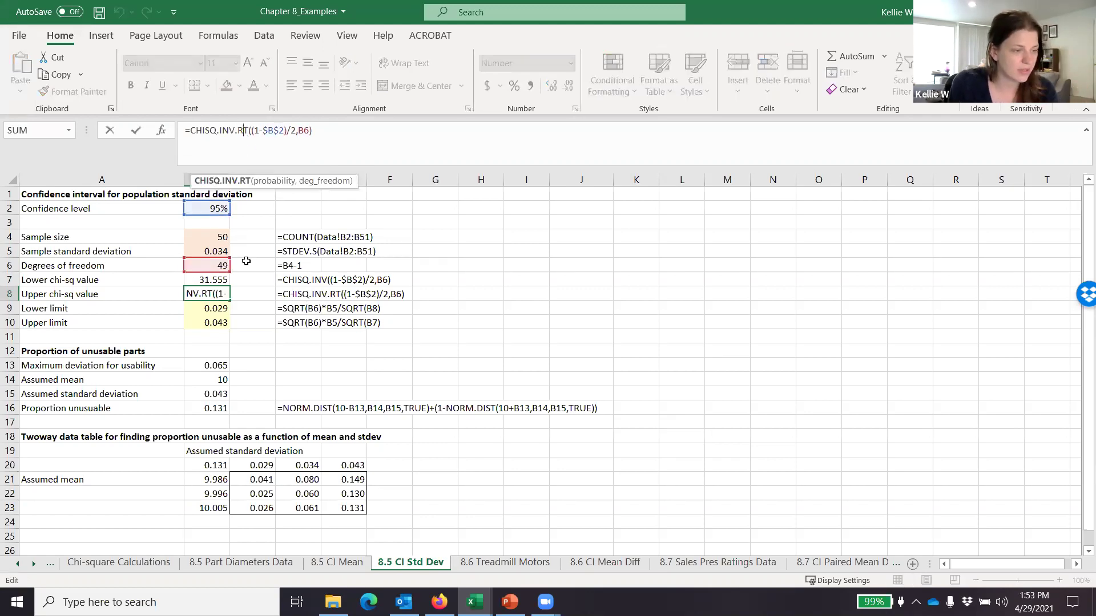
pyautogui.press('Escape')
# Step: Compare the CHISQ.INV formula in B7 with the CHISQ.INV.RT formula in B8
pyautogui.click(206, 280)
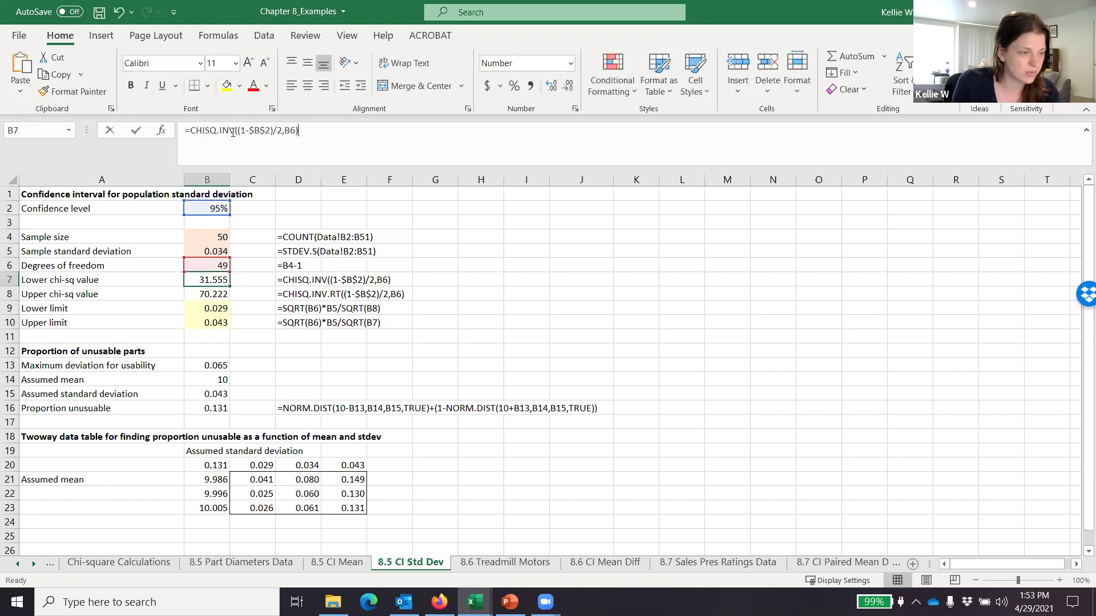
pyautogui.press('Escape')
pyautogui.press('Down')
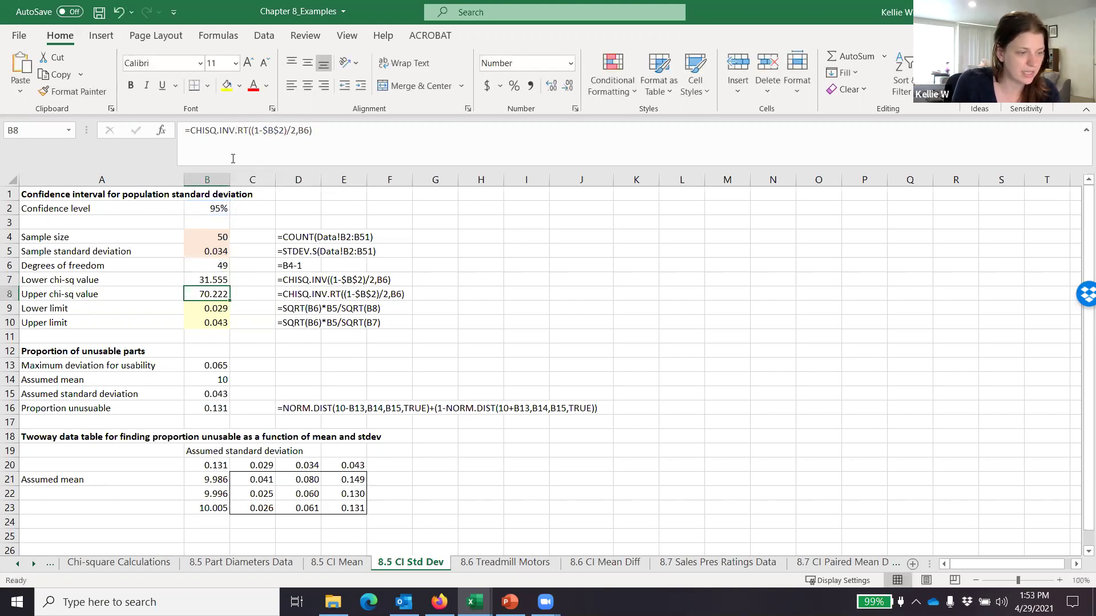
pyautogui.click(238, 129)
pyautogui.press('Escape')
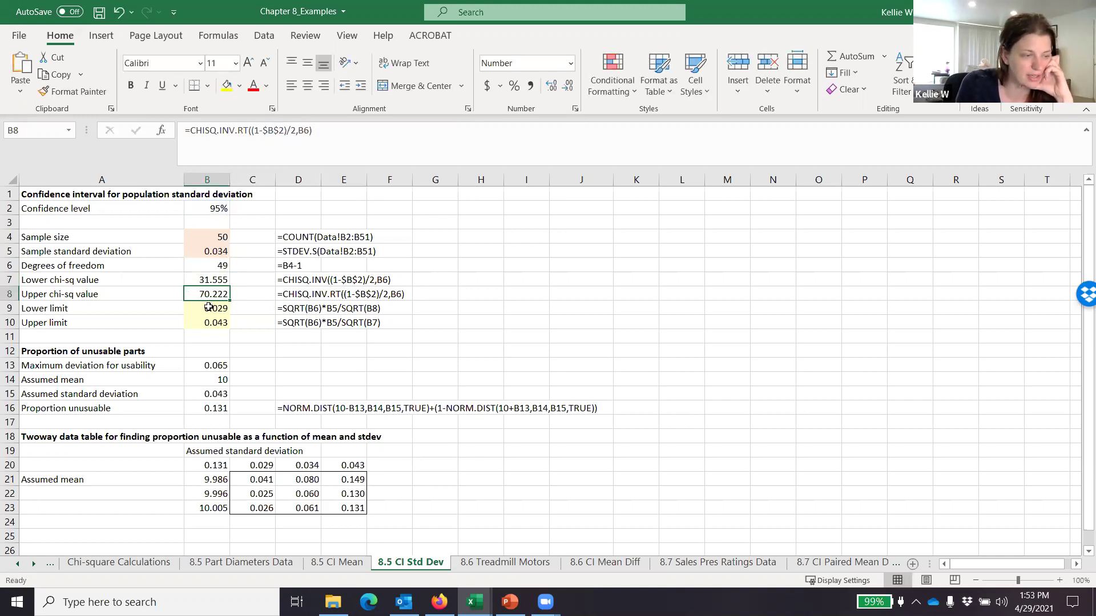
pyautogui.click(198, 280)
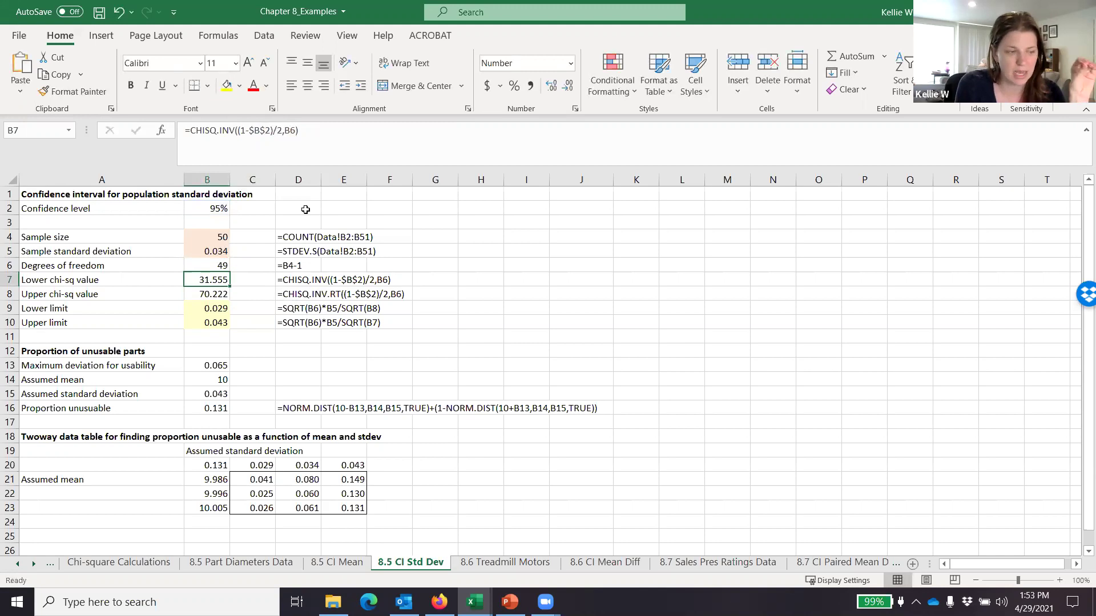
pyautogui.click(215, 291)
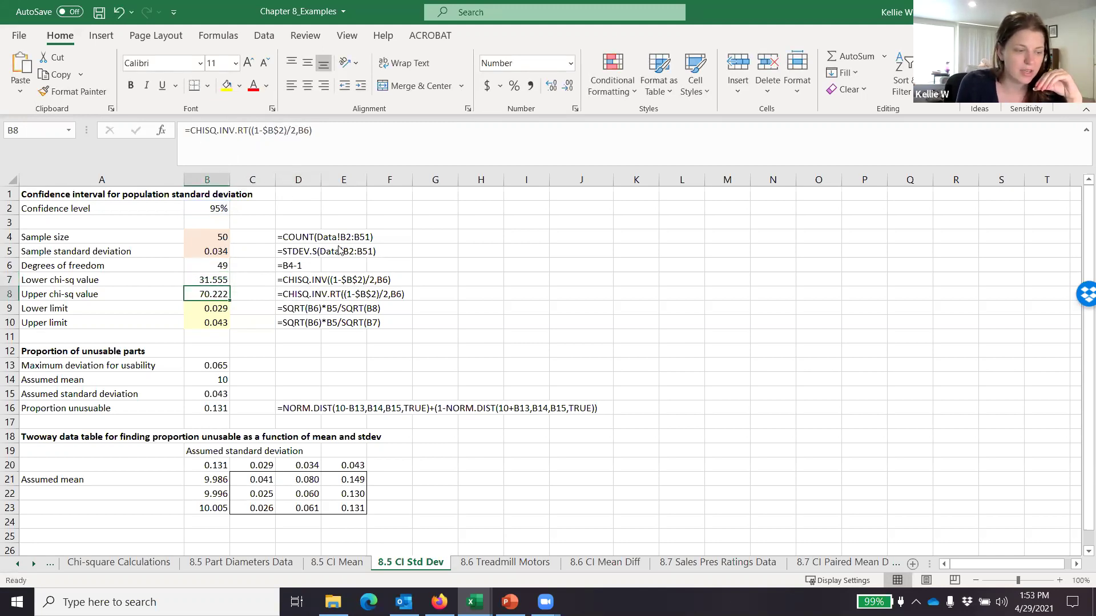
# Step: Examine the function name and cell references within the upper chi-square formula in B8
pyautogui.click(196, 131)
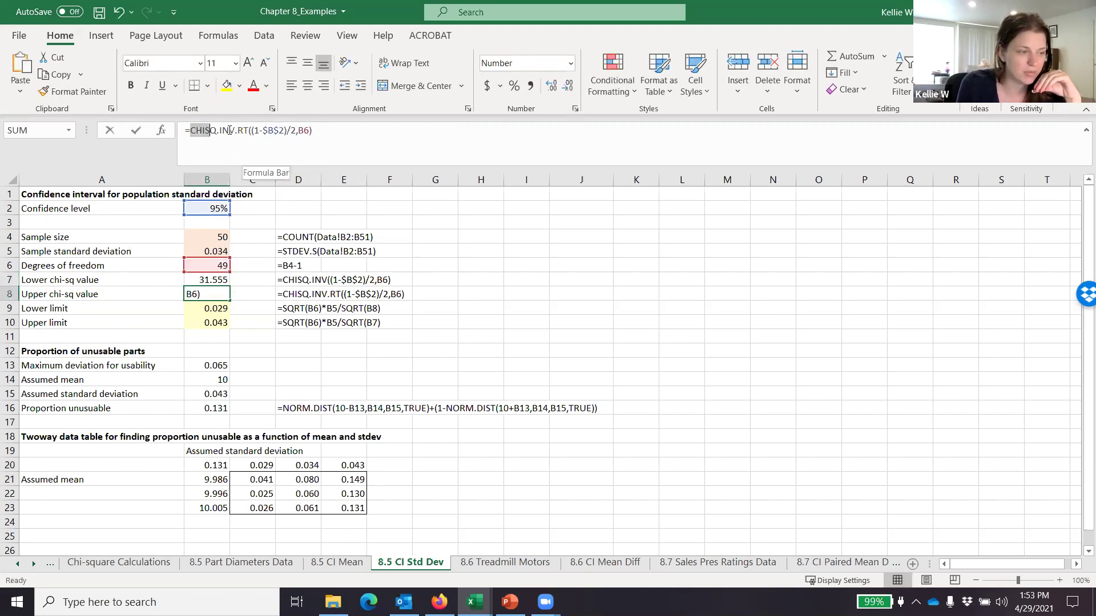
pyautogui.click(251, 130)
pyautogui.click(337, 137)
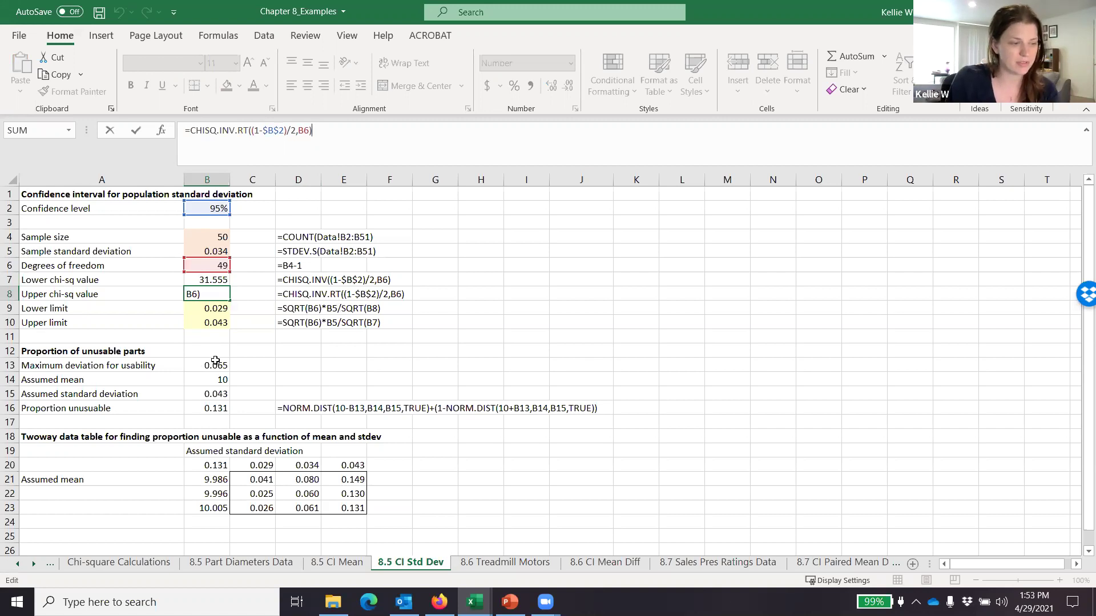
pyautogui.hotkey('ctrl', 'Return')
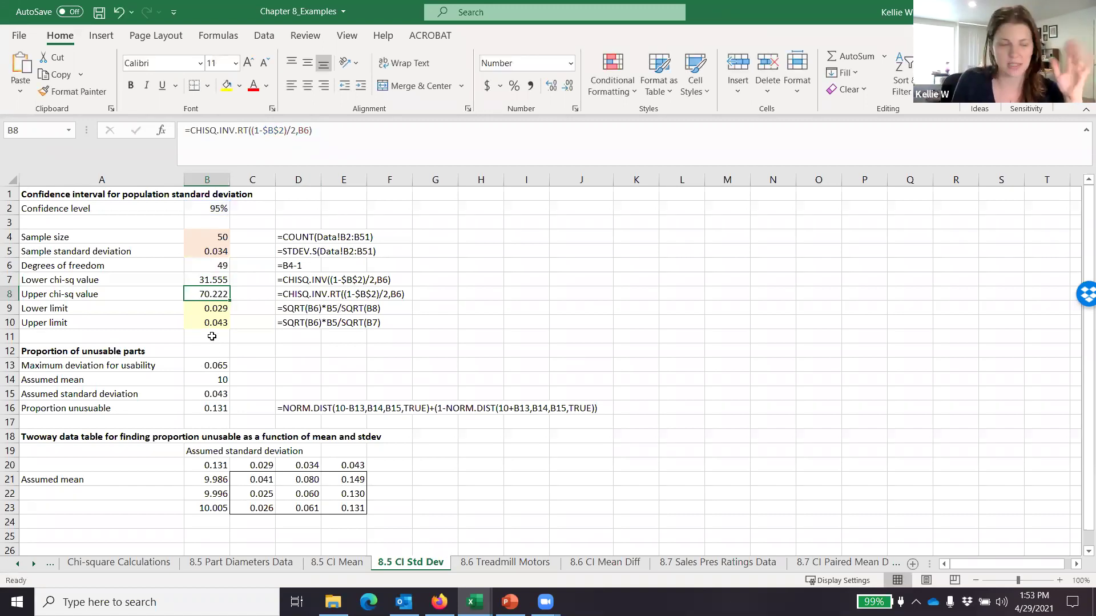
# Step: Trace the SQRT formula of the lower limit in B9 and compare it with the upper limit in B10 and the sample standard deviation in B5
pyautogui.click(213, 307)
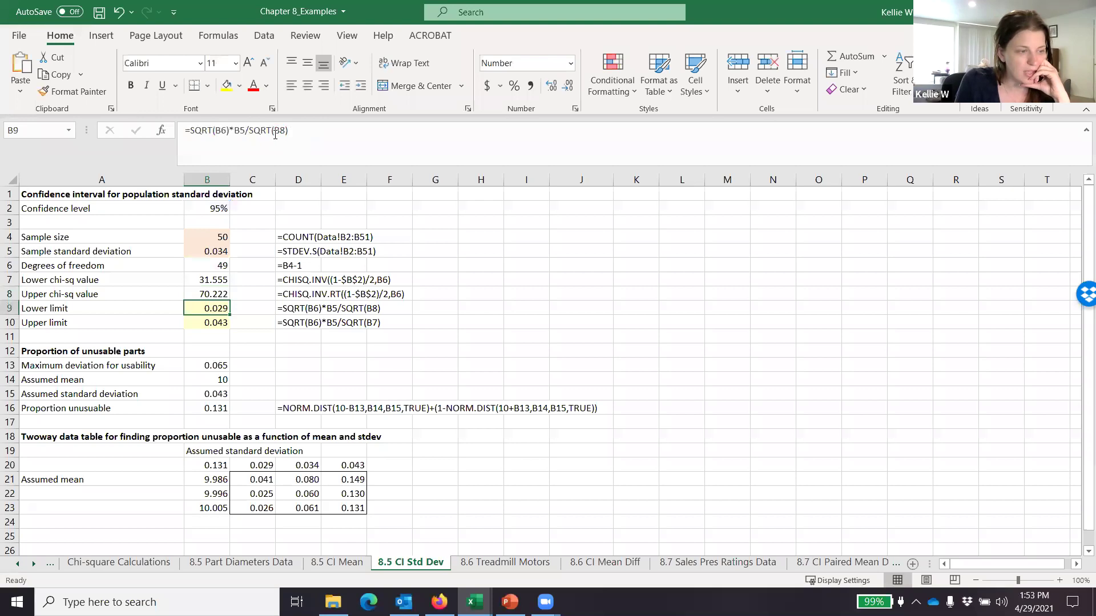
pyautogui.click(294, 129)
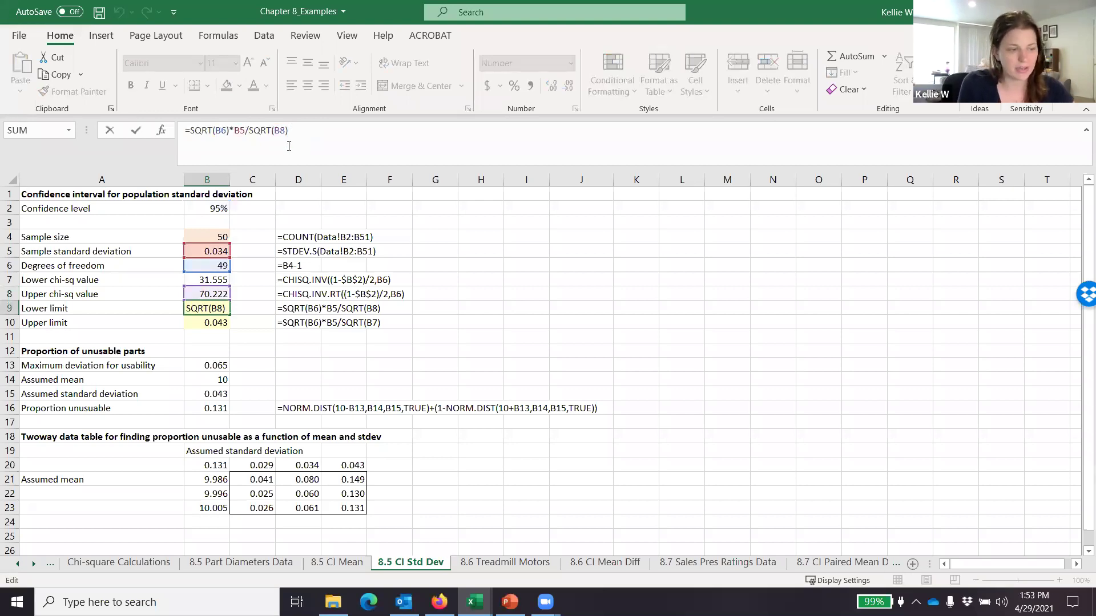
pyautogui.hotkey('ctrl', 'Return')
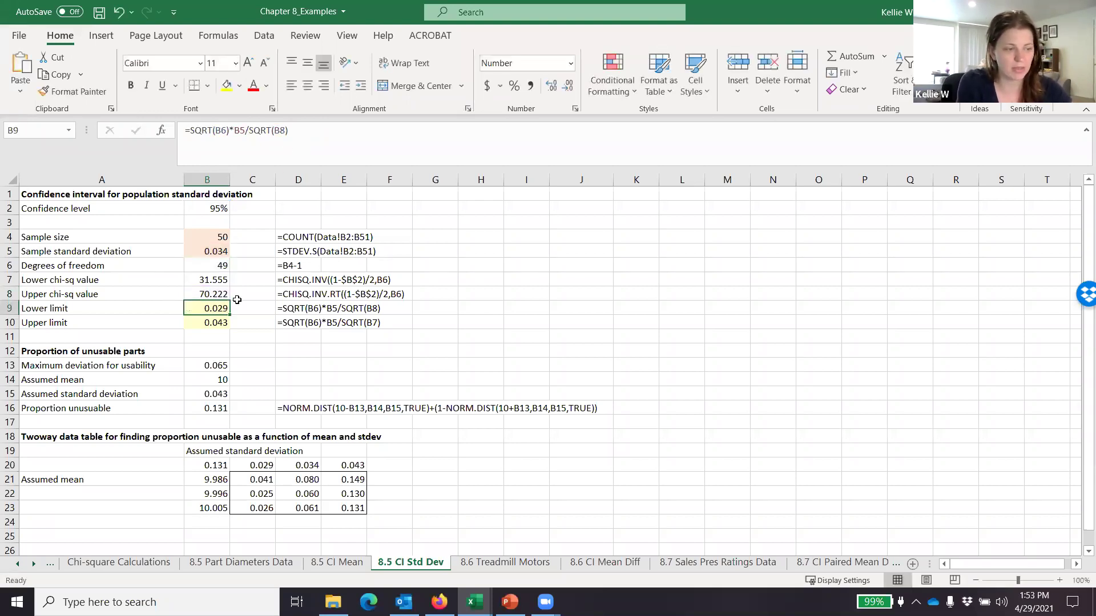
pyautogui.press('Down')
pyautogui.press('Up')
pyautogui.press('Down')
pyautogui.press('Up')
pyautogui.scroll(-1, 236, 300)
pyautogui.scroll(1, 223, 240)
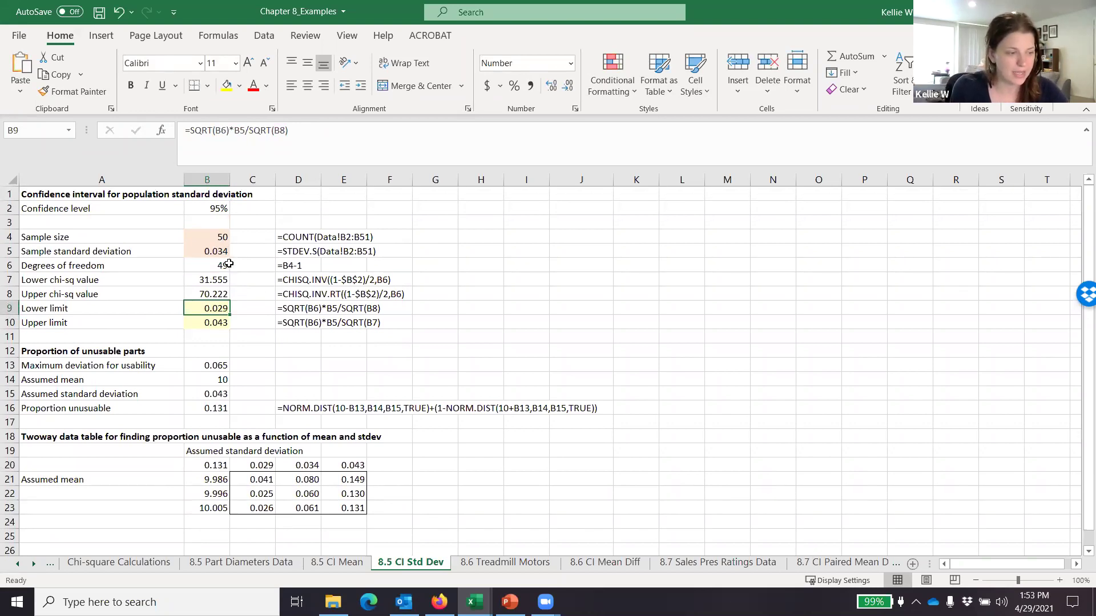
pyautogui.click(208, 252)
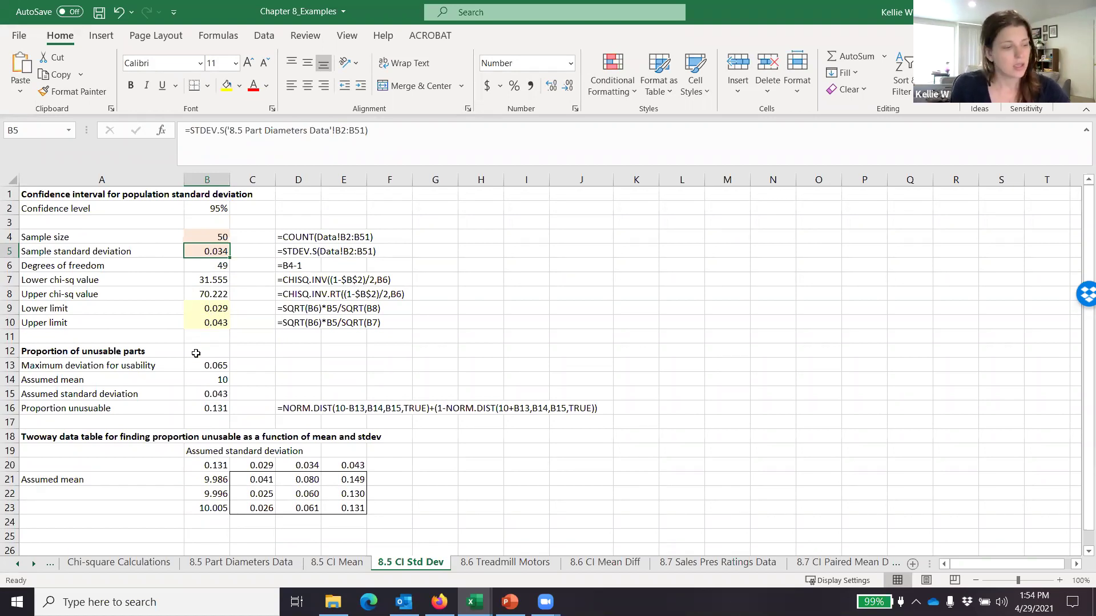
# Step: Review the maximum deviation, assumed mean and assumed standard deviation in B13:B15 and the NORM.DIST formula for the proportion unusable in B16
pyautogui.click(290, 380)
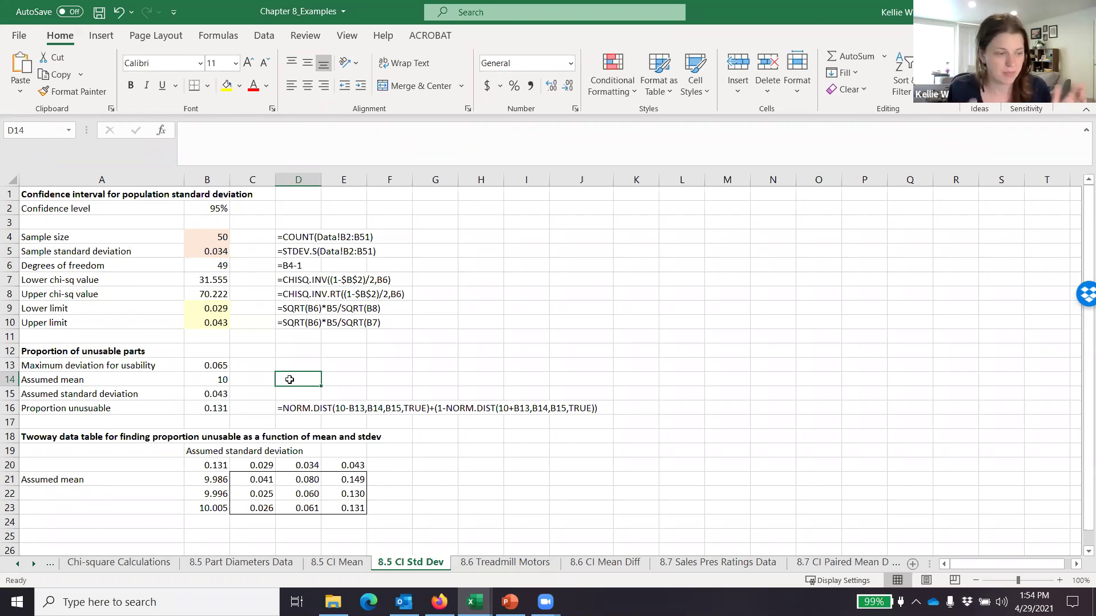
pyautogui.click(198, 366)
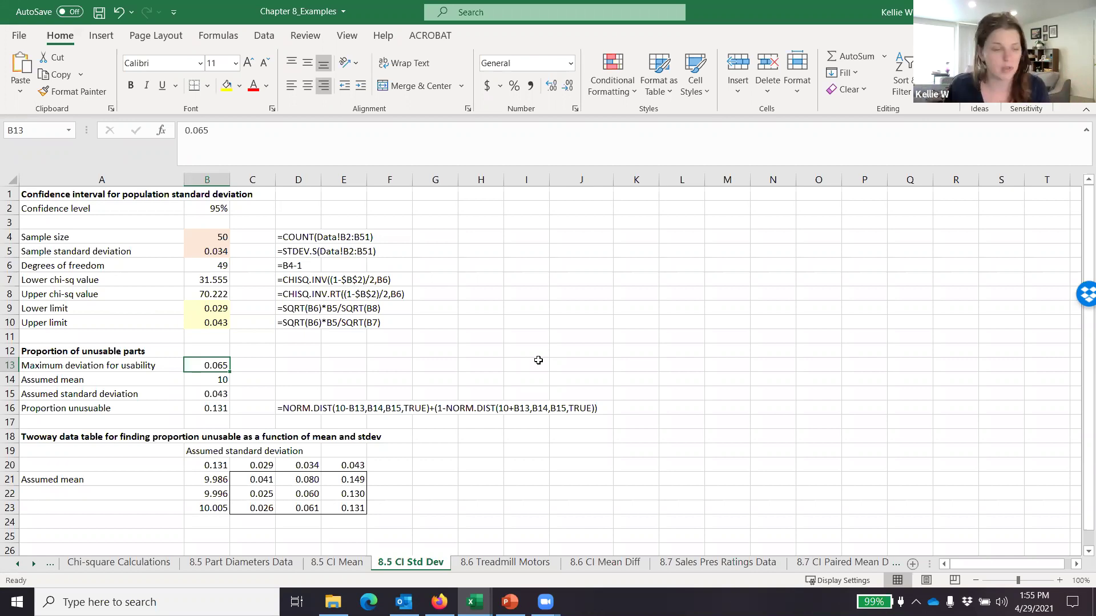
pyautogui.click(212, 381)
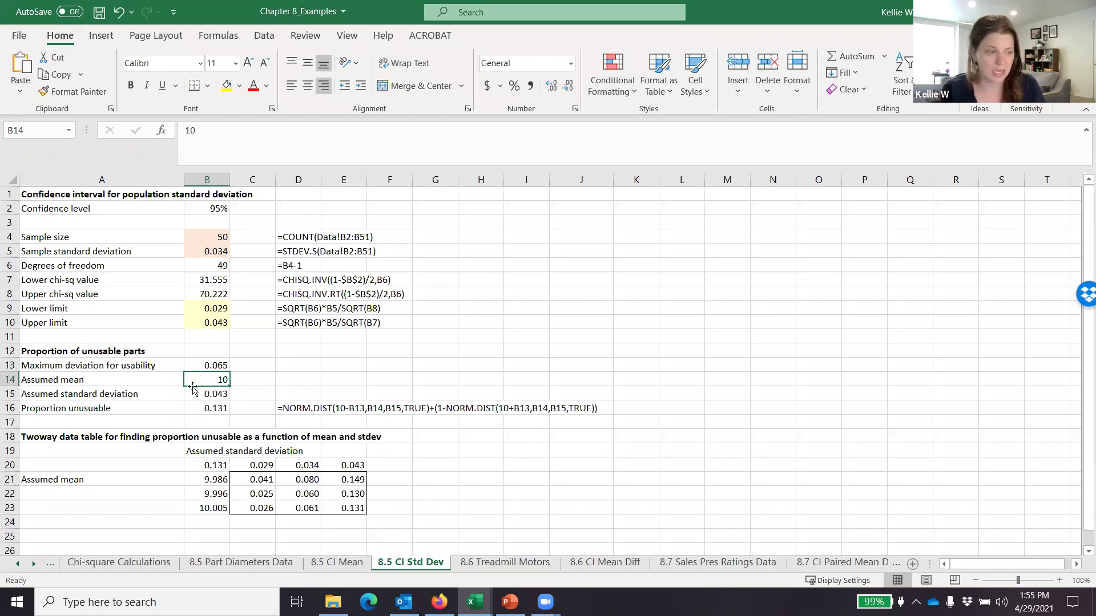
pyautogui.click(194, 394)
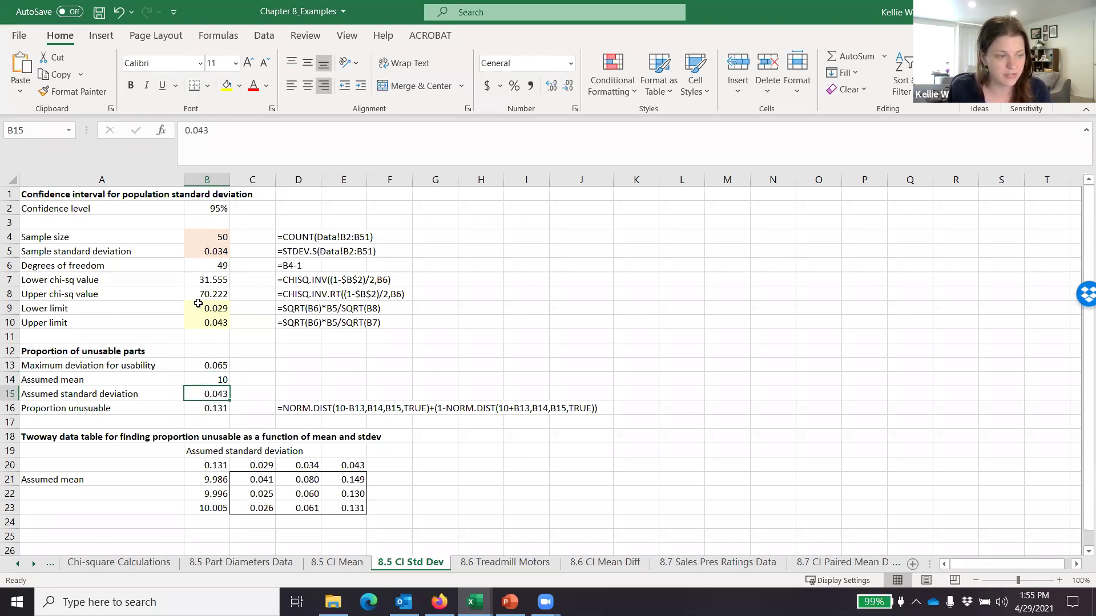
pyautogui.click(209, 408)
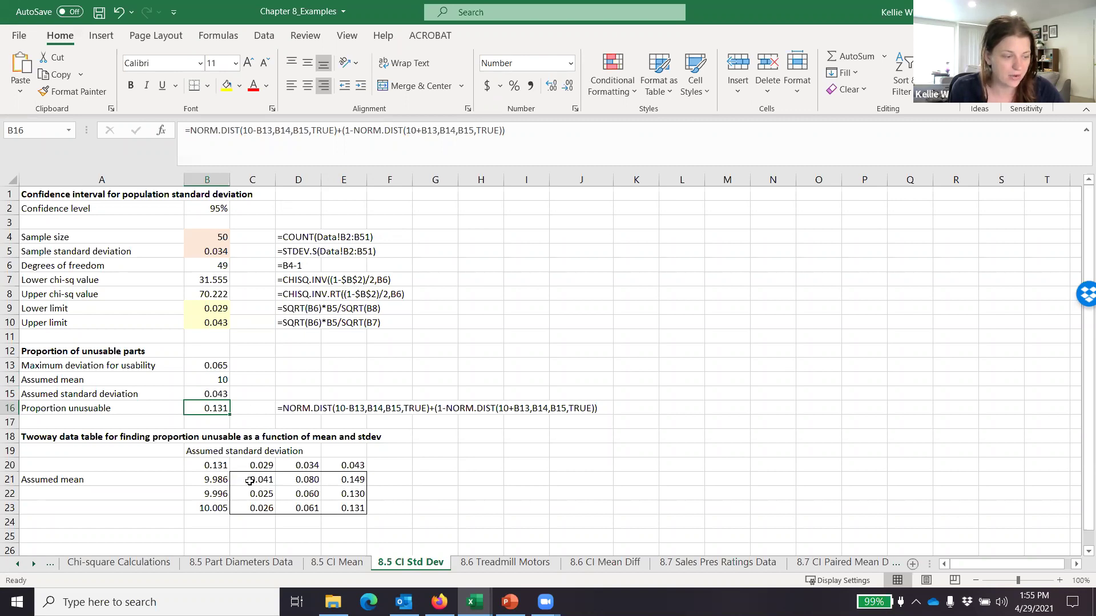
# Step: Check which cells the assumed standard deviations in C20:E20 of the two-way data table refer to
pyautogui.click(460, 508)
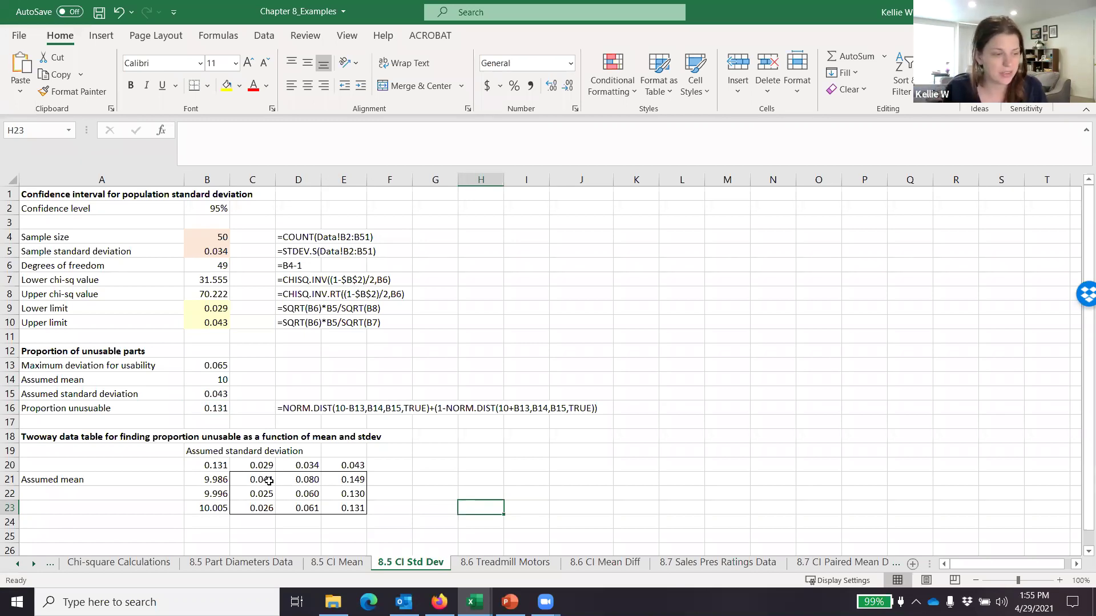
pyautogui.click(254, 469)
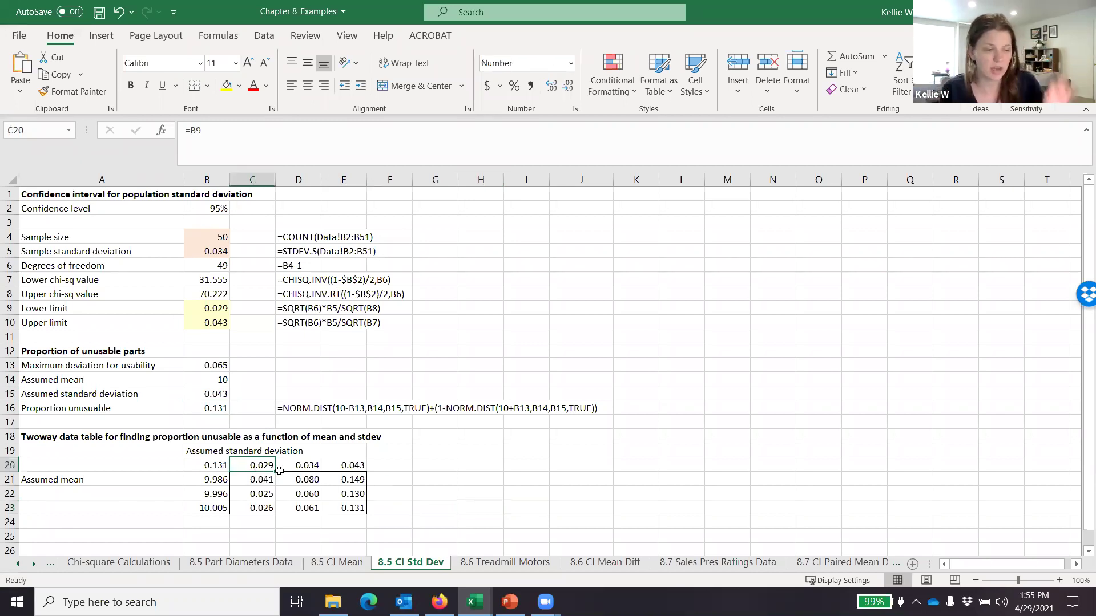
pyautogui.click(309, 474)
pyautogui.click(294, 466)
pyautogui.click(340, 465)
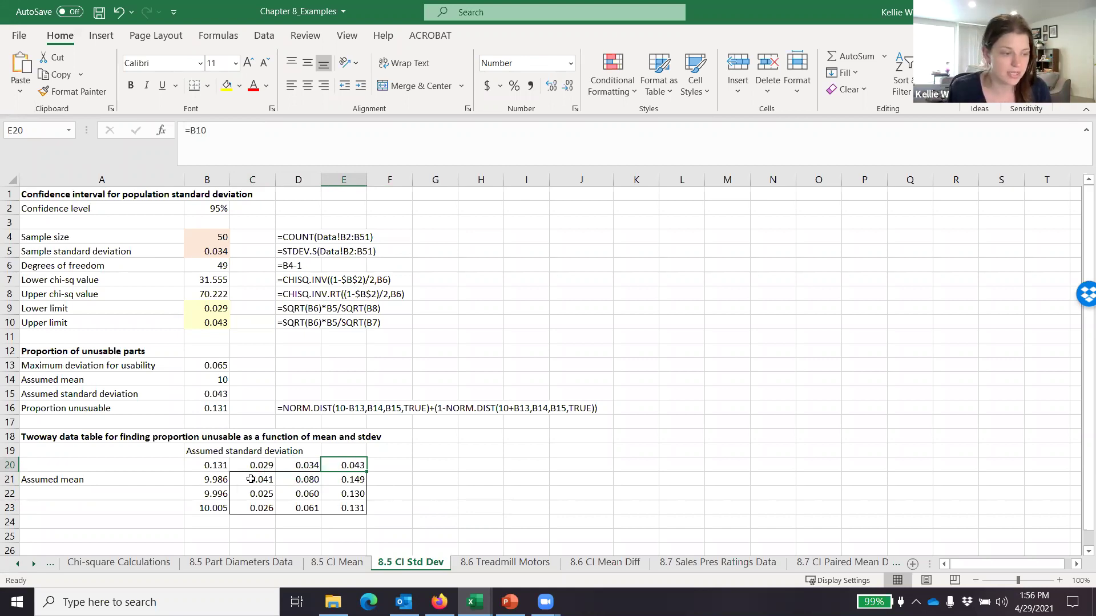
# Step: Fill the two-way data table results in C21:E23 with yellow
pyautogui.moveTo(249, 481); pyautogui.dragTo(374, 520)
pyautogui.click(227, 86)
pyautogui.scroll(-1, 311, 394)
# Step: Inspect the TABLE formula in C21 and E23 and examine the unusable proportions row by row for each assumed mean
pyautogui.click(249, 438)
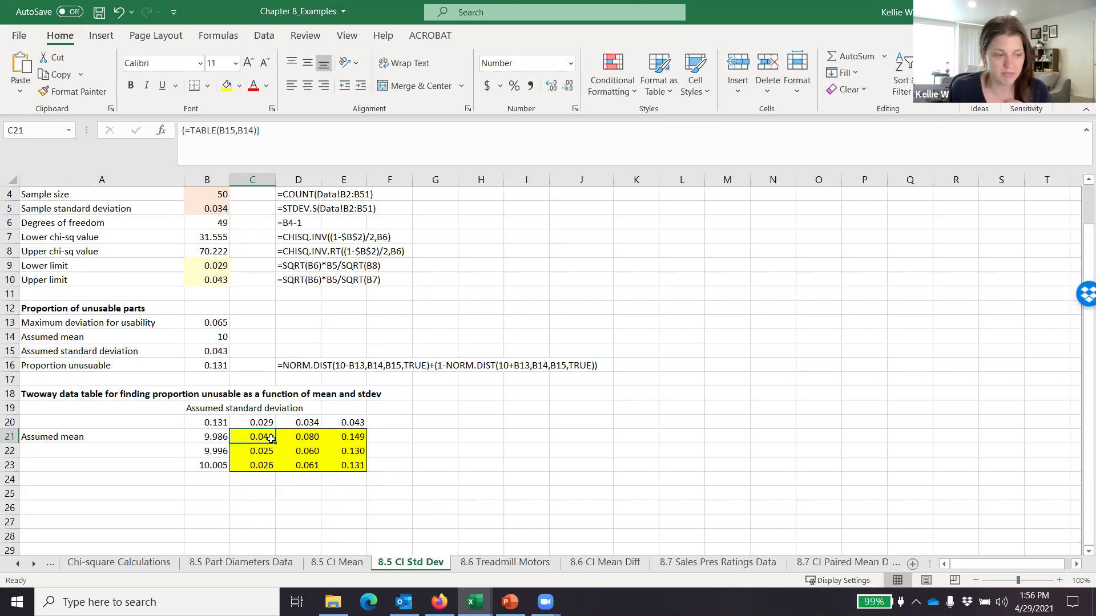
pyautogui.click(338, 469)
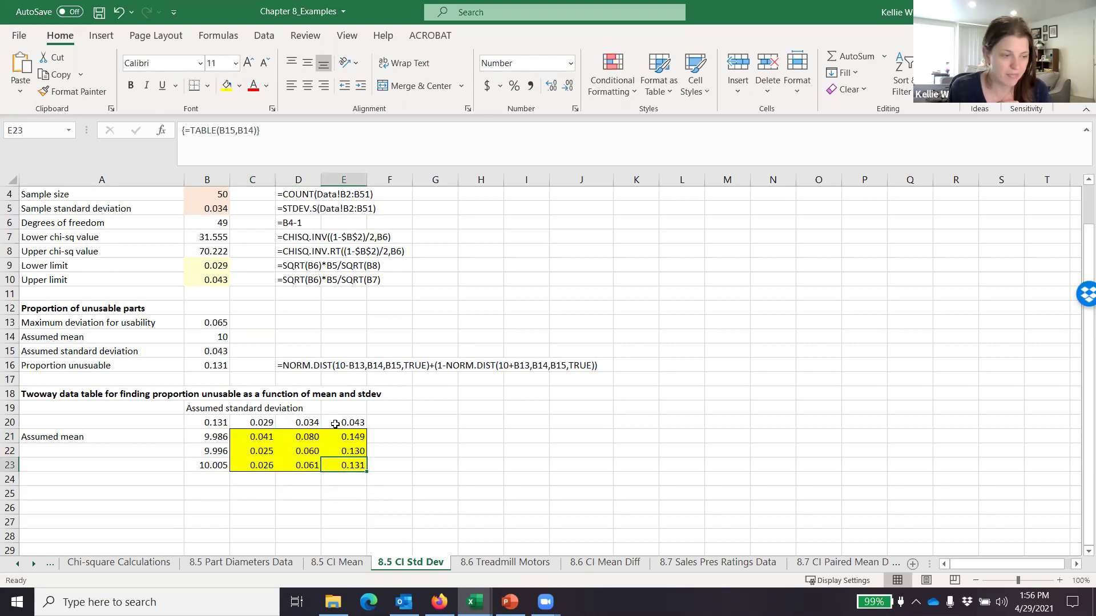
pyautogui.moveTo(260, 436); pyautogui.dragTo(342, 437)
pyautogui.moveTo(256, 453); pyautogui.dragTo(348, 450)
pyautogui.moveTo(261, 466); pyautogui.dragTo(345, 463)
pyautogui.moveTo(263, 437); pyautogui.dragTo(345, 436)
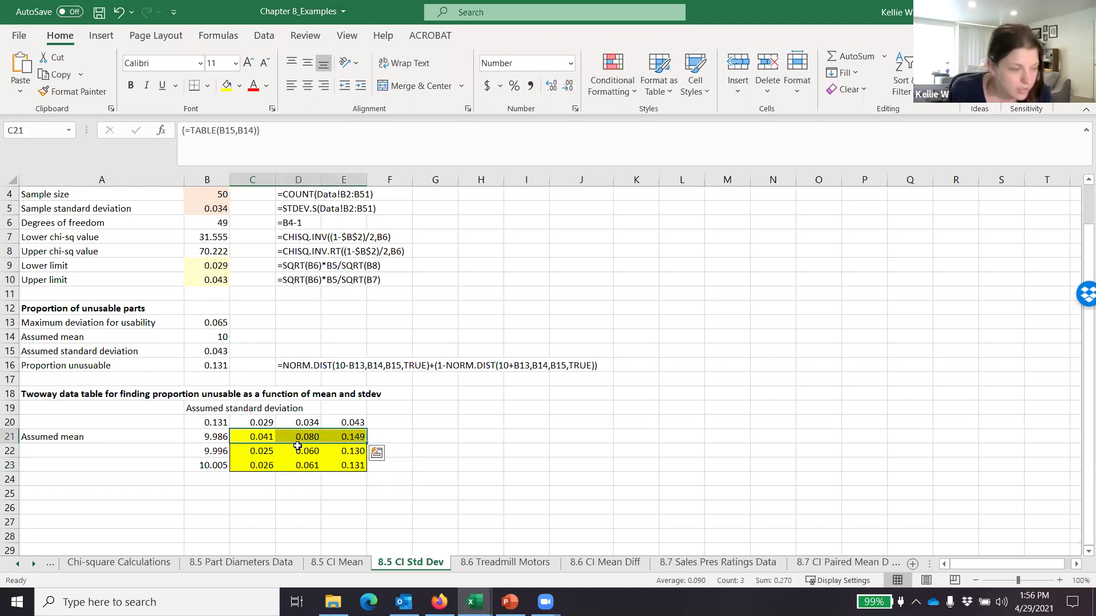
# Step: Compare the unusable proportions in C21:E21 with the assumed standard deviations in C20:E20
pyautogui.click(344, 438)
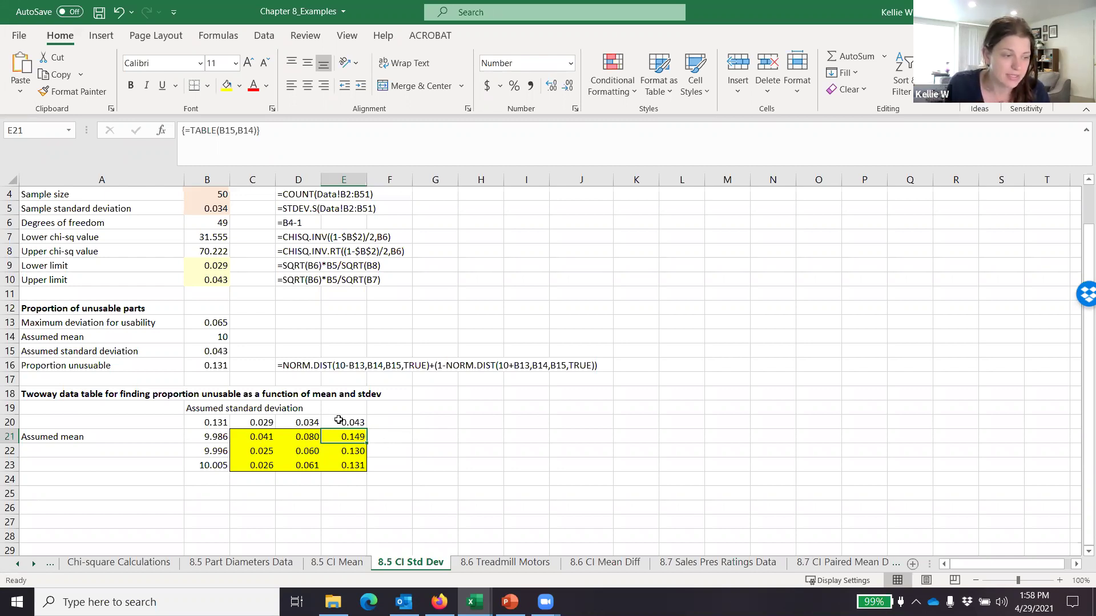
pyautogui.moveTo(345, 436); pyautogui.dragTo(263, 436)
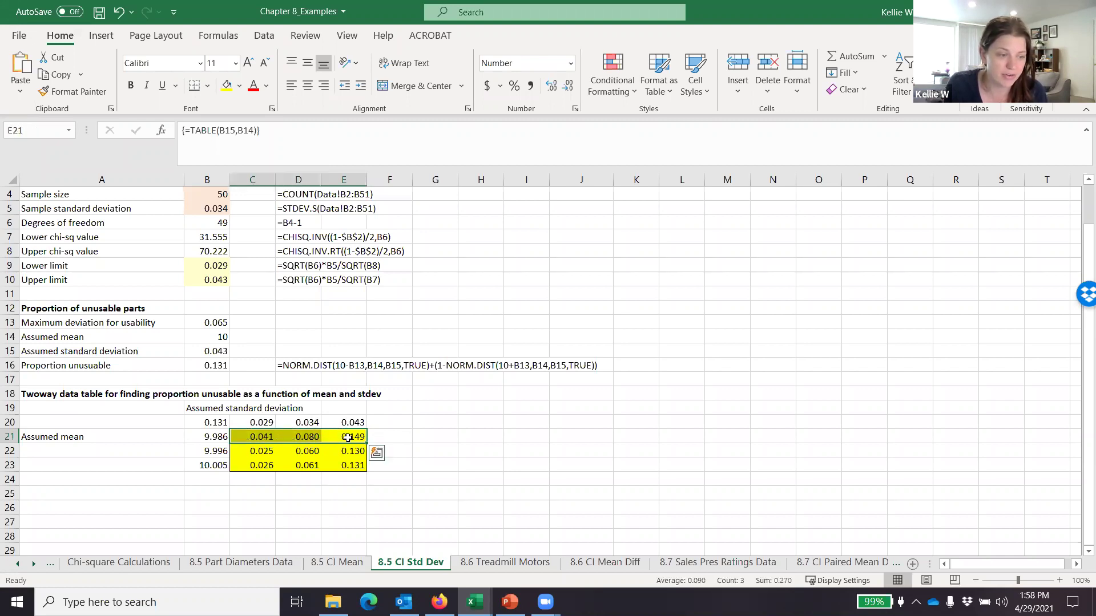
pyautogui.moveTo(336, 422); pyautogui.dragTo(265, 422)
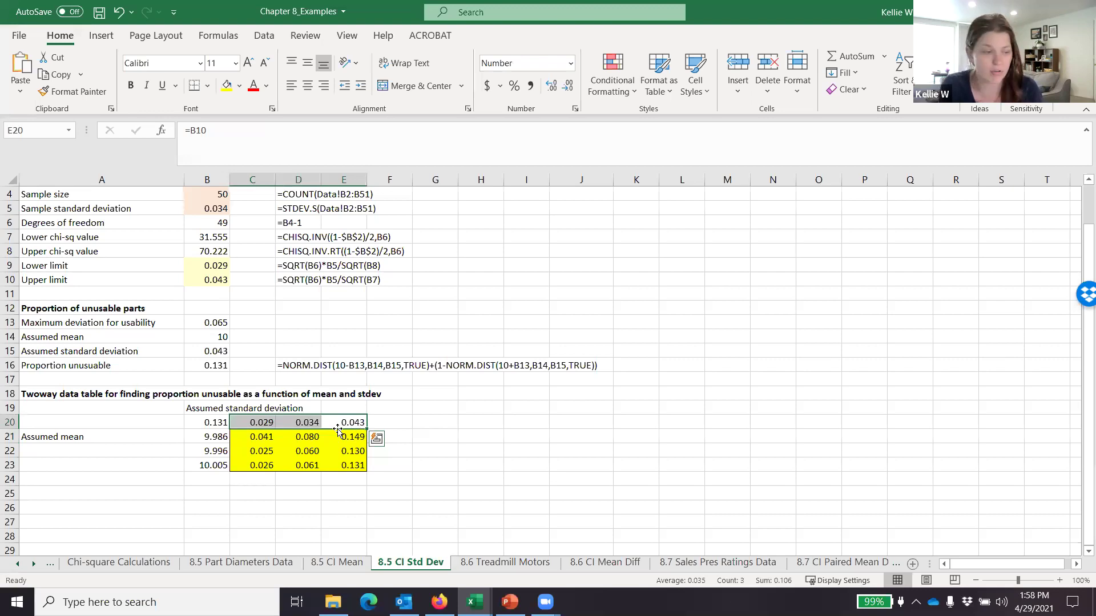
# Step: Recheck the lower-limit standard deviation reference in C20 and the unusable proportions for the first assumed mean in row 21
pyautogui.click(266, 422)
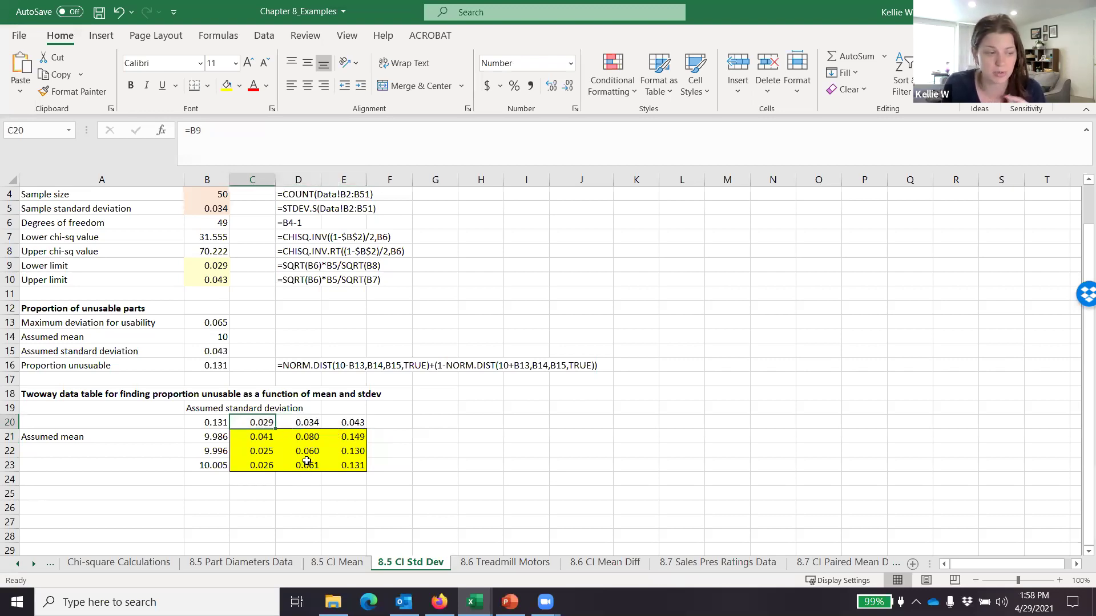
pyautogui.moveTo(336, 436); pyautogui.dragTo(263, 437)
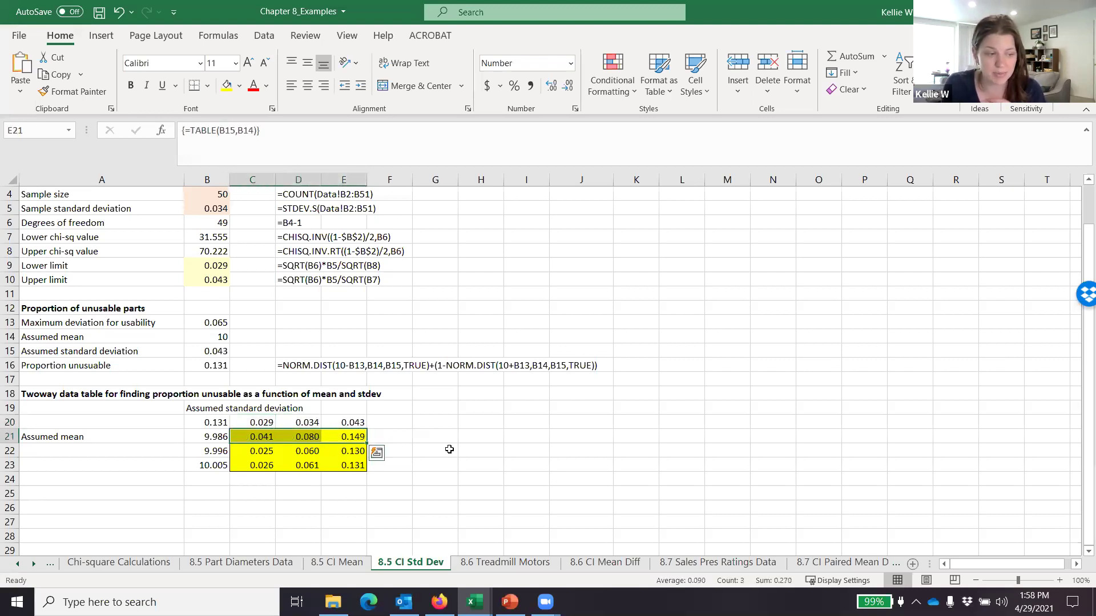
pyautogui.moveTo(453, 450); pyautogui.dragTo(461, 441)
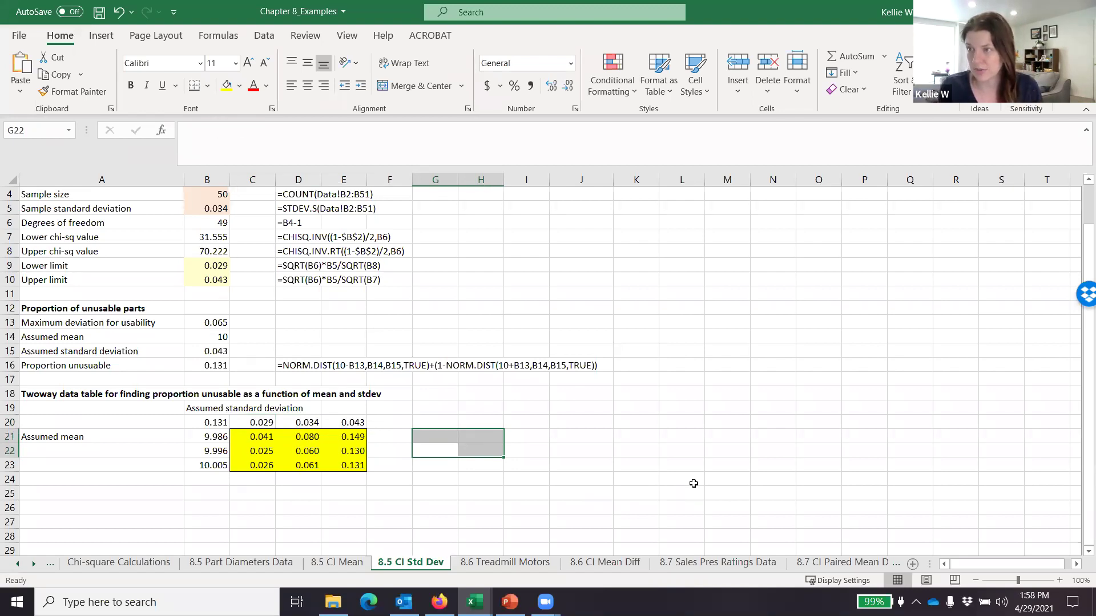
# Step: Switch to the Module 4_Lecture presentation in PowerPoint and look over the slides following Example 8.5, up to Sample Size Selection
pyautogui.click(510, 599)
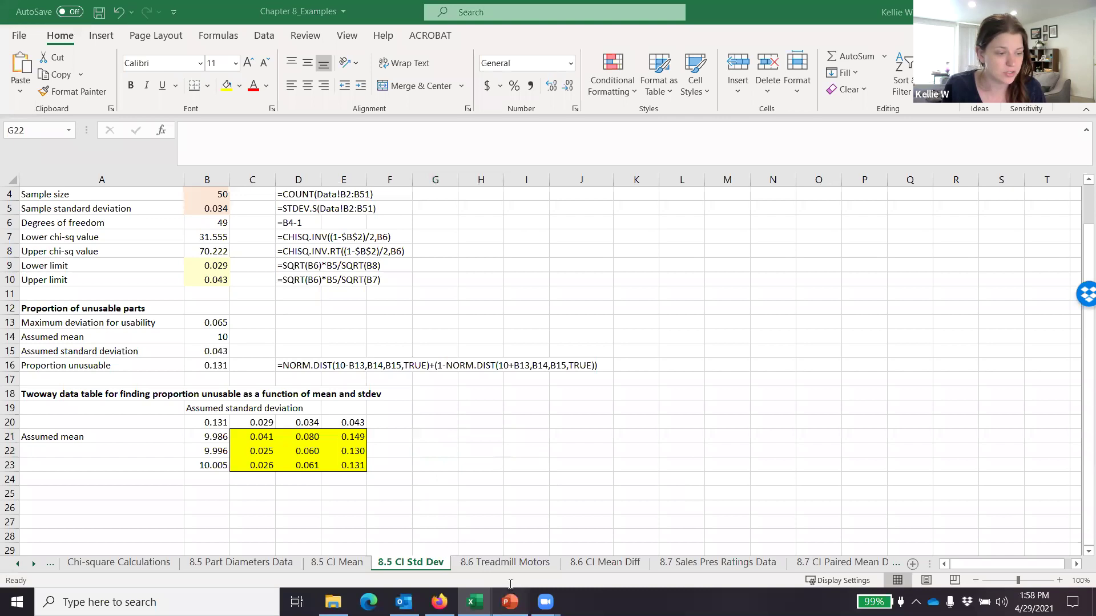
pyautogui.scroll(-5, 100, 377)
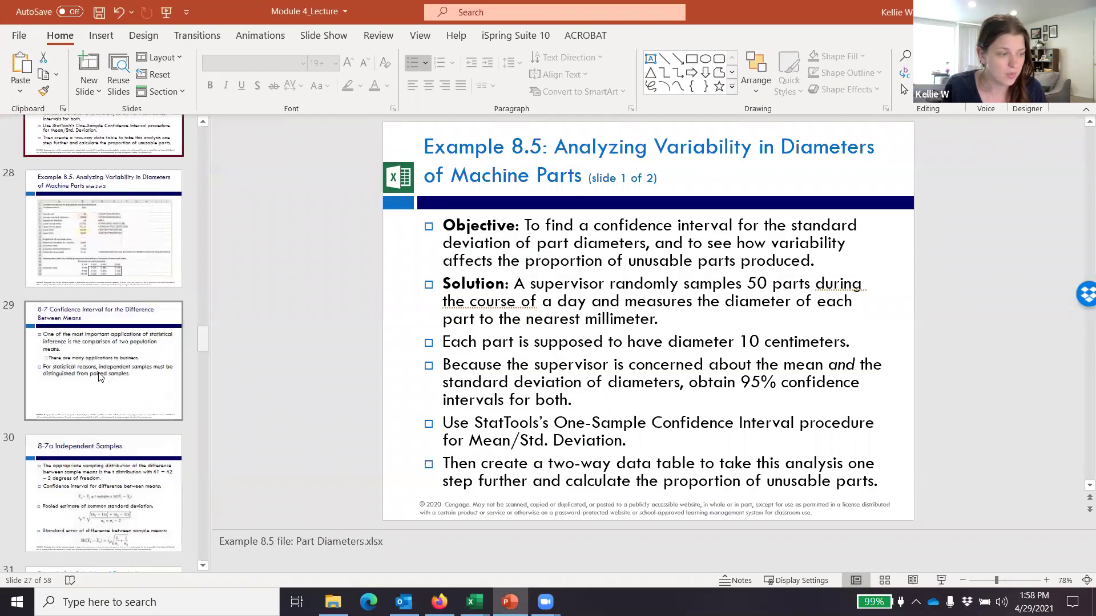
pyautogui.scroll(-2, 108, 382)
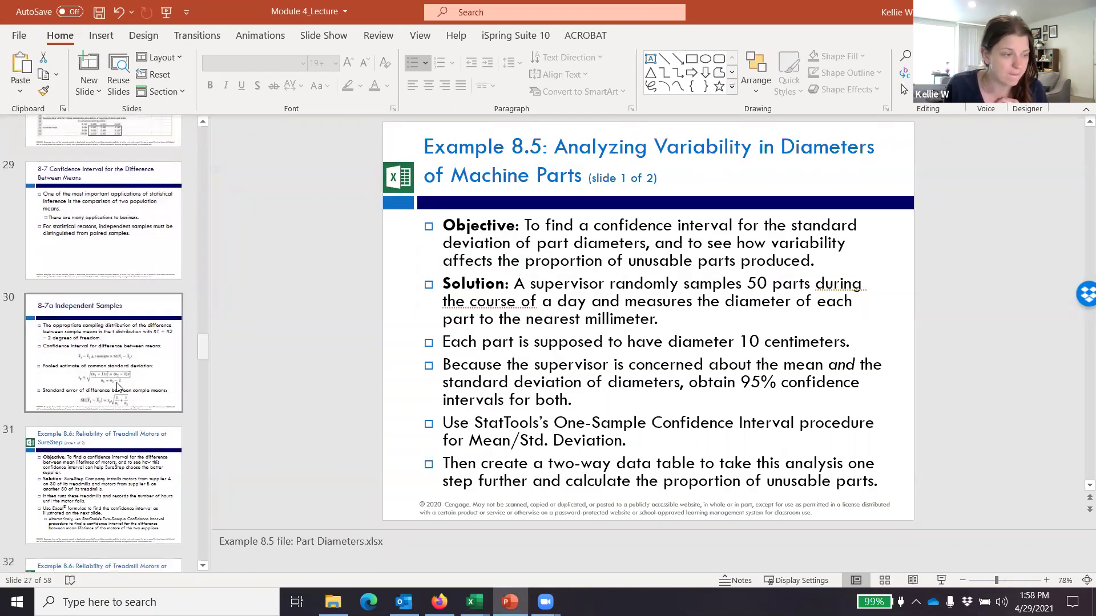
pyautogui.scroll(-5, 117, 387)
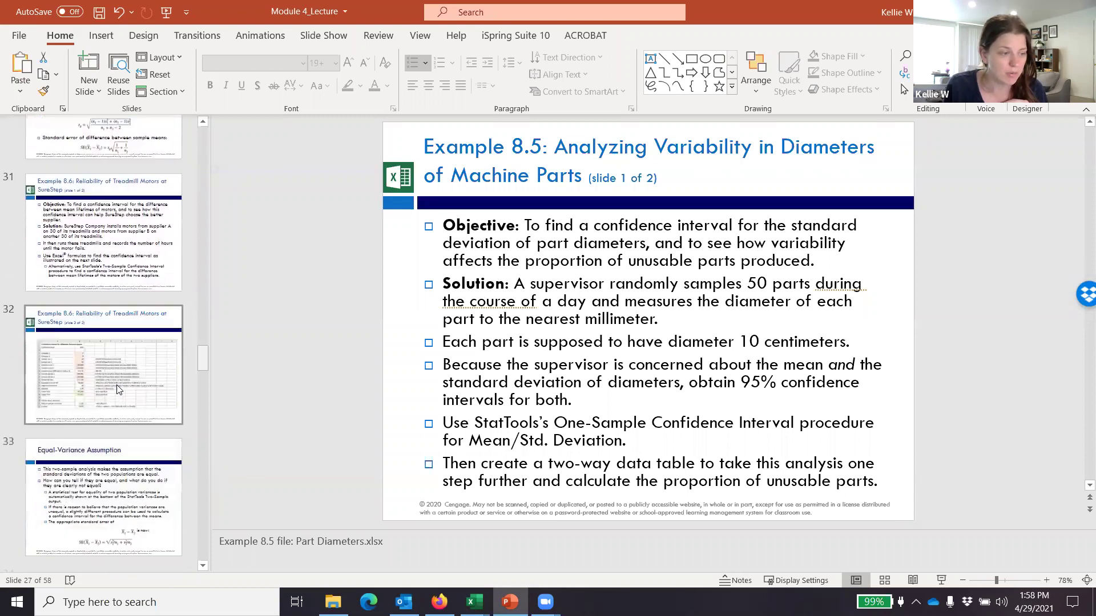
pyautogui.scroll(-4, 119, 391)
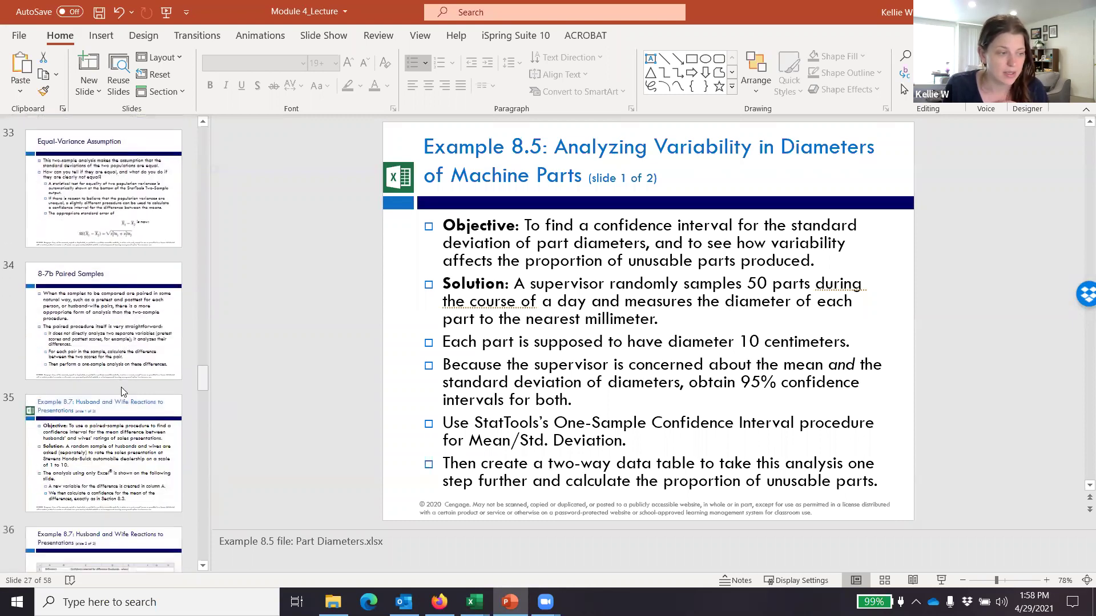
pyautogui.scroll(-4, 123, 391)
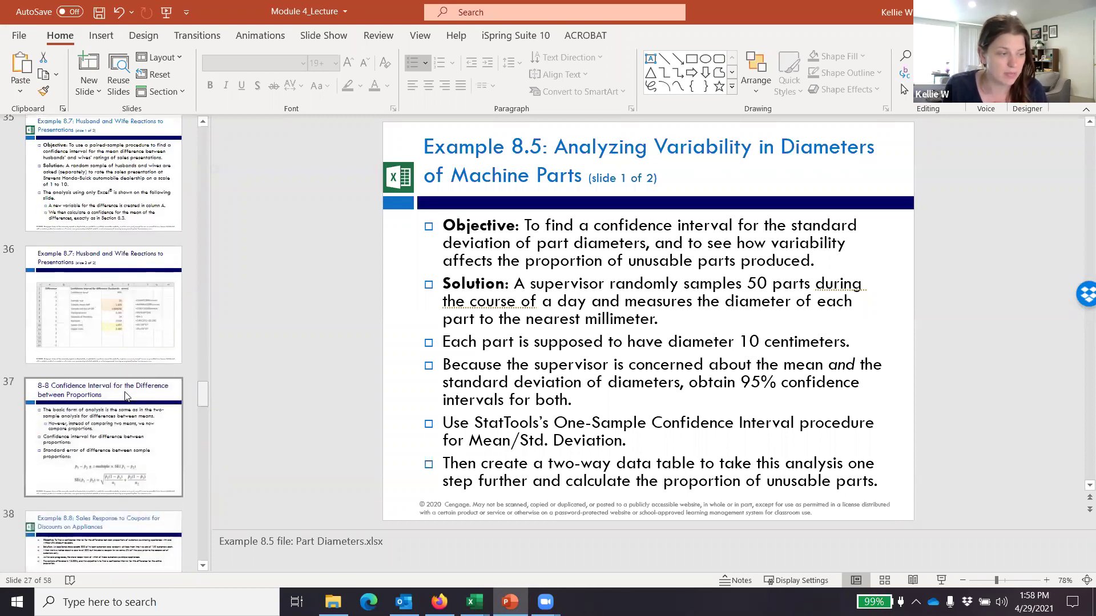
pyautogui.scroll(-3, 124, 393)
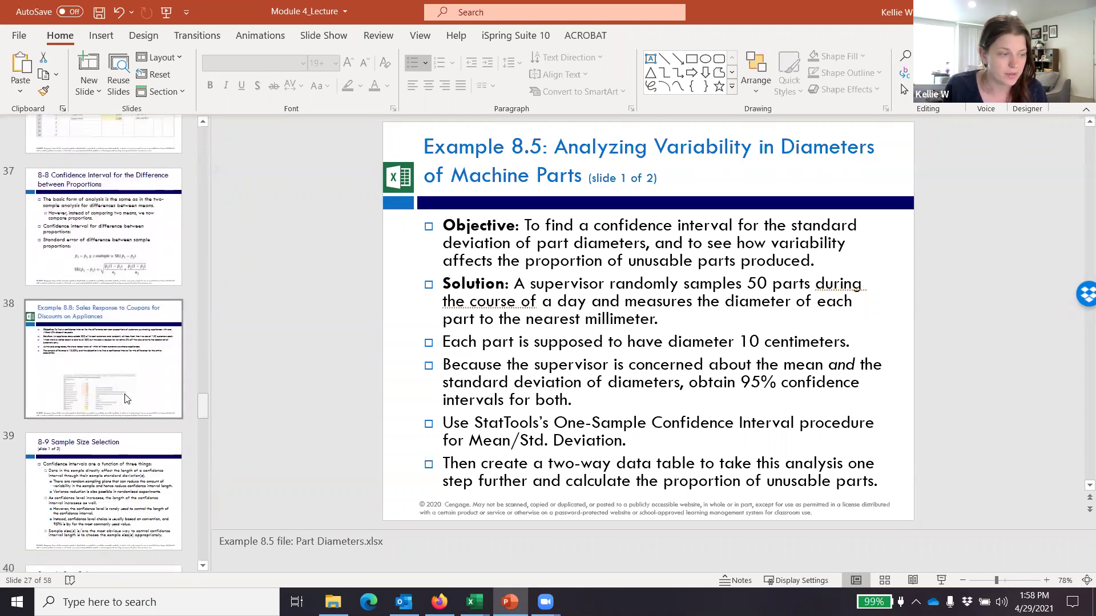
pyautogui.scroll(-2, 127, 399)
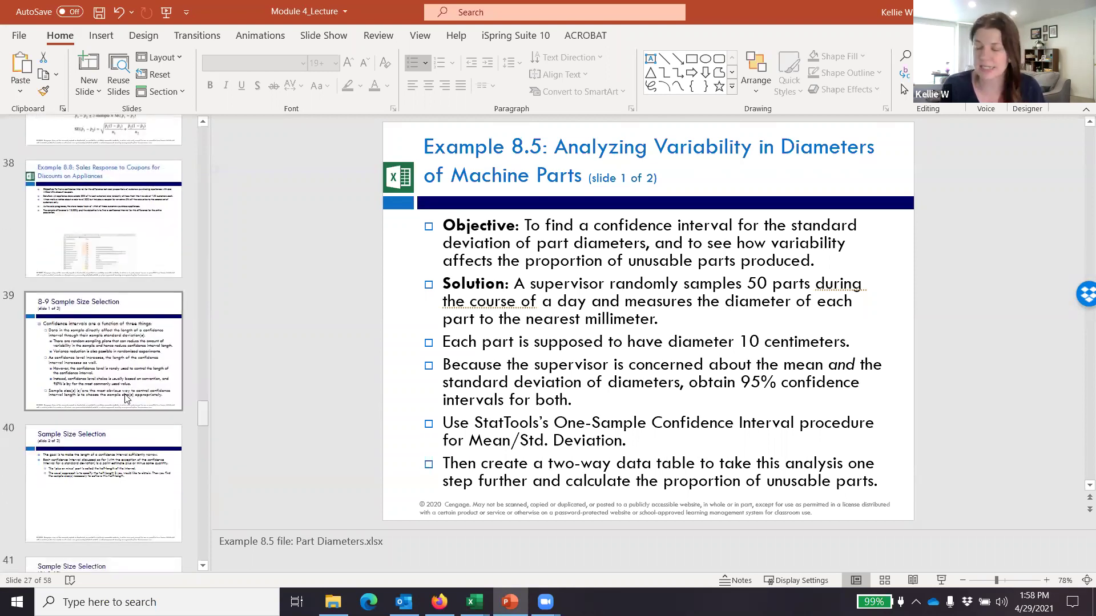
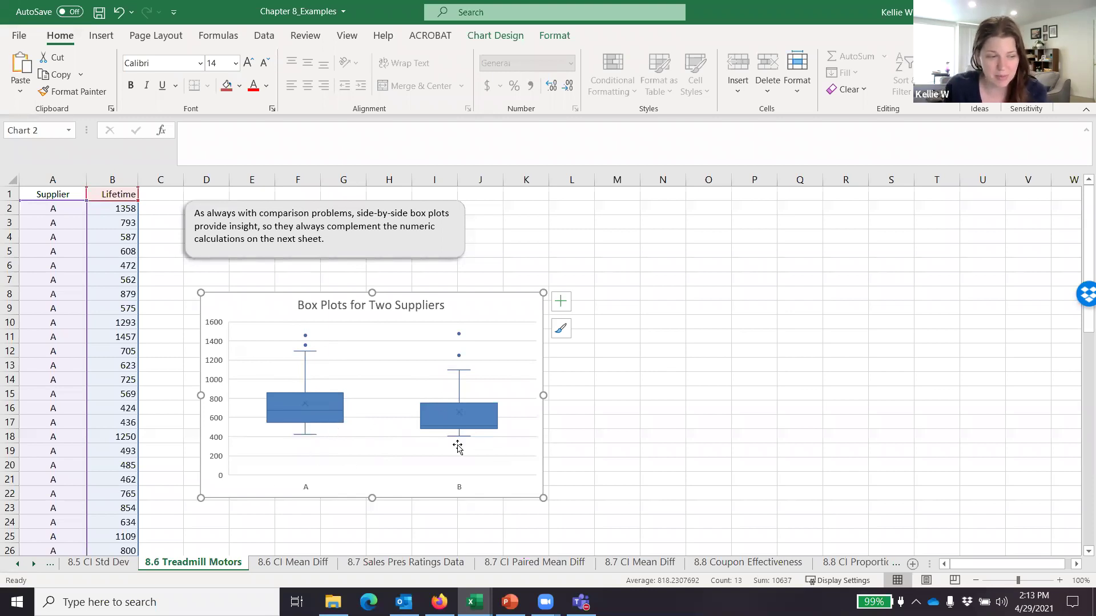
# Step: Go to the 8.6 CI Mean Diff sheet and inspect the categories, sample sizes and sample mean formulas in B4:B9
pyautogui.click(622, 437)
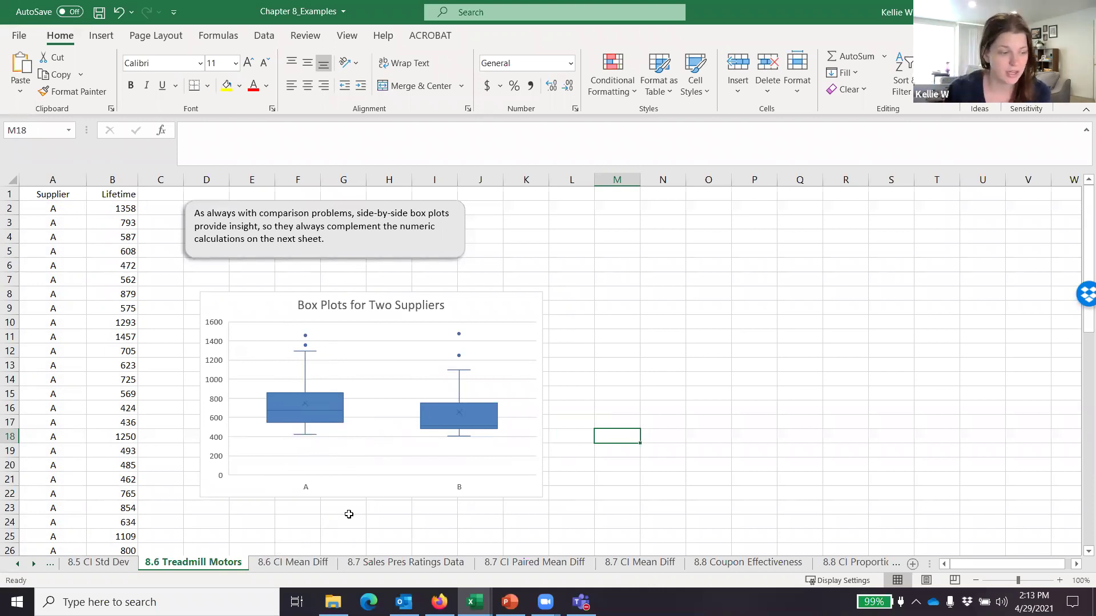
pyautogui.click(295, 563)
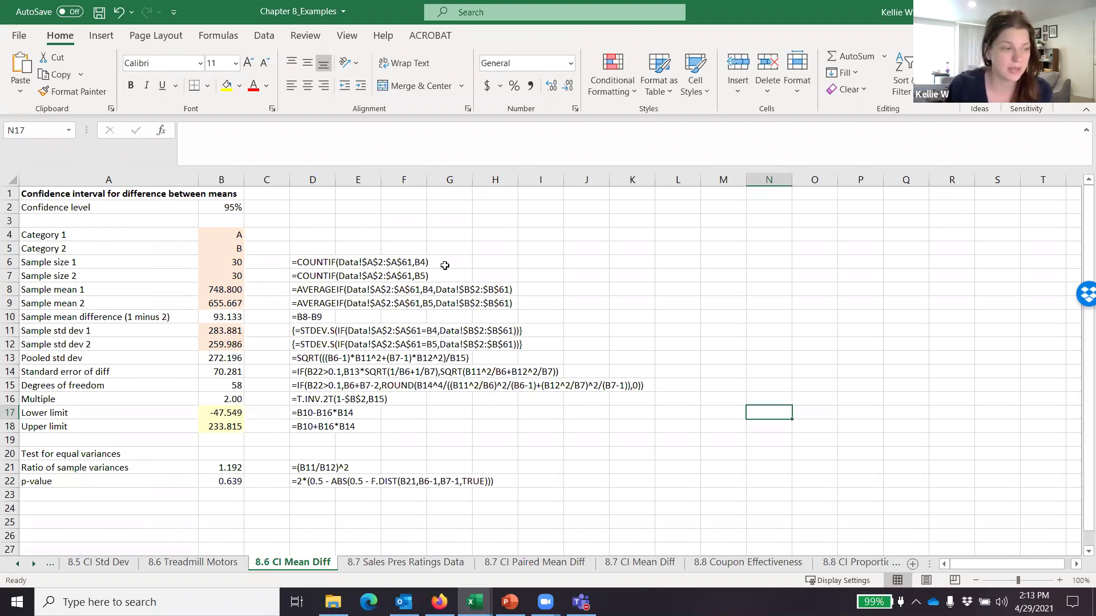
pyautogui.click(205, 234)
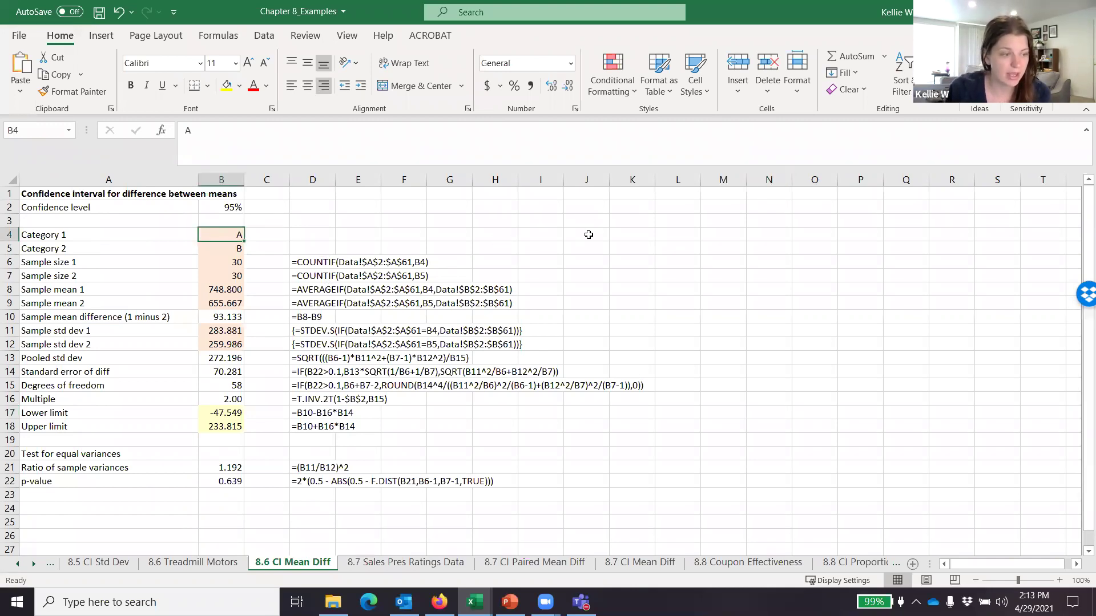
pyautogui.press('Down')
pyautogui.press('Down')
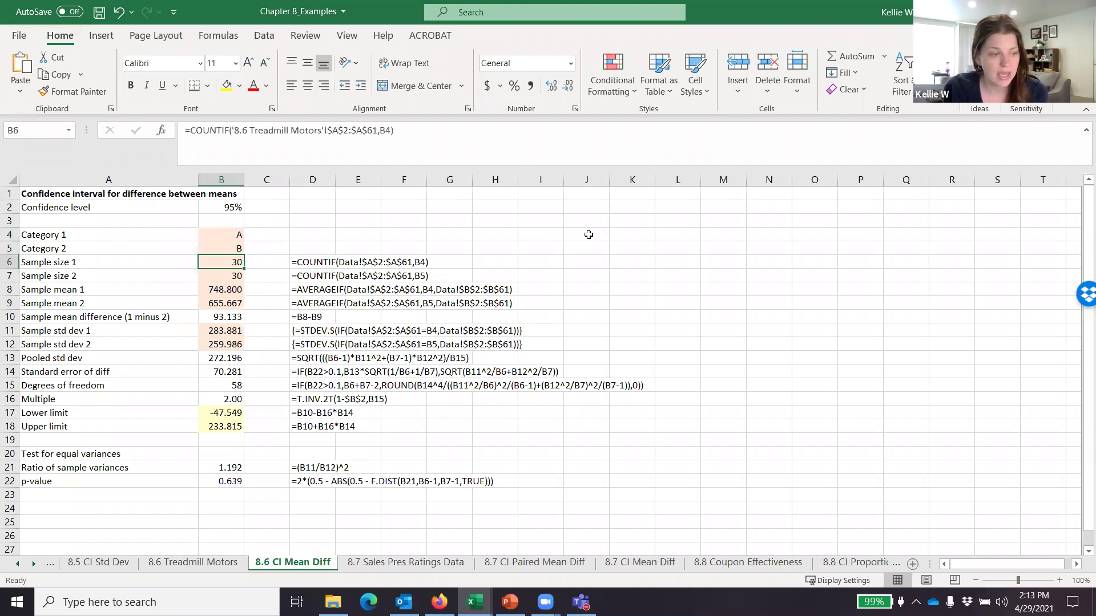
pyautogui.press('Down')
pyautogui.press('Down')
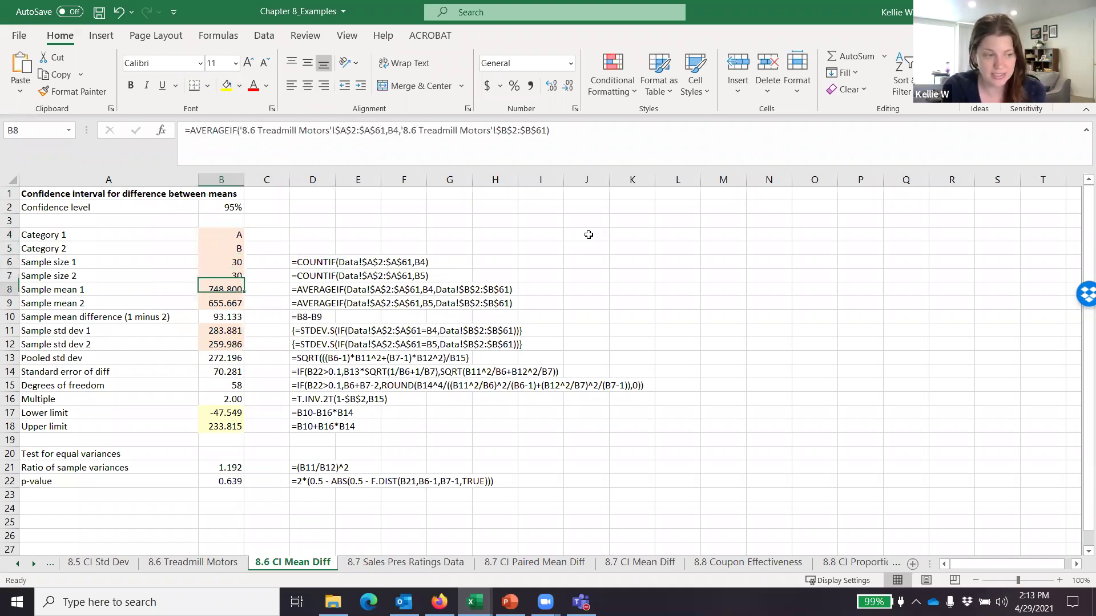
pyautogui.press('Up')
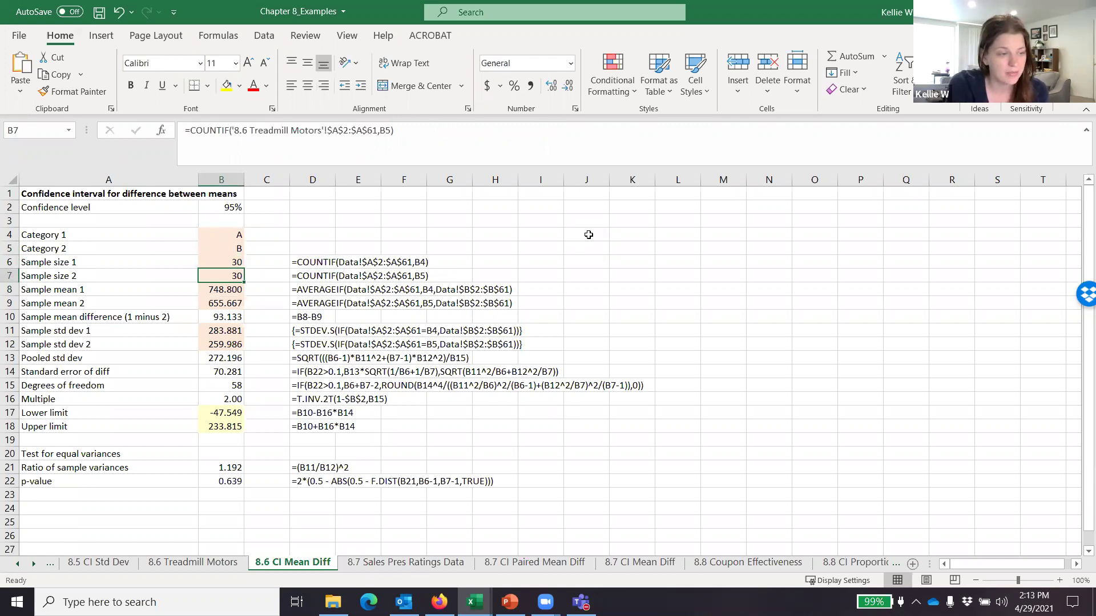
pyautogui.press('Down')
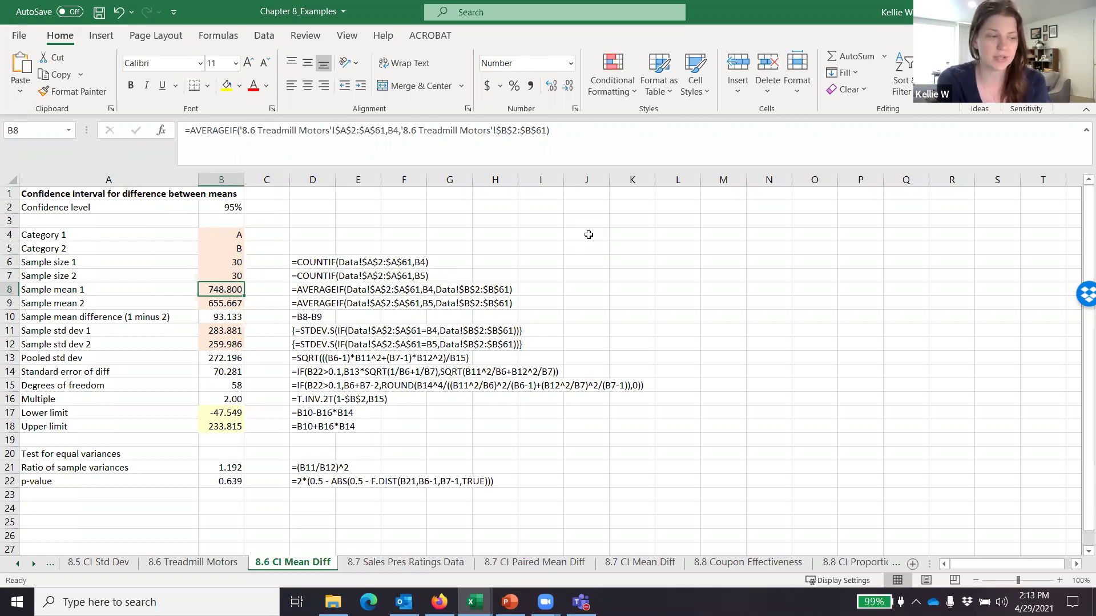
pyautogui.press('Down')
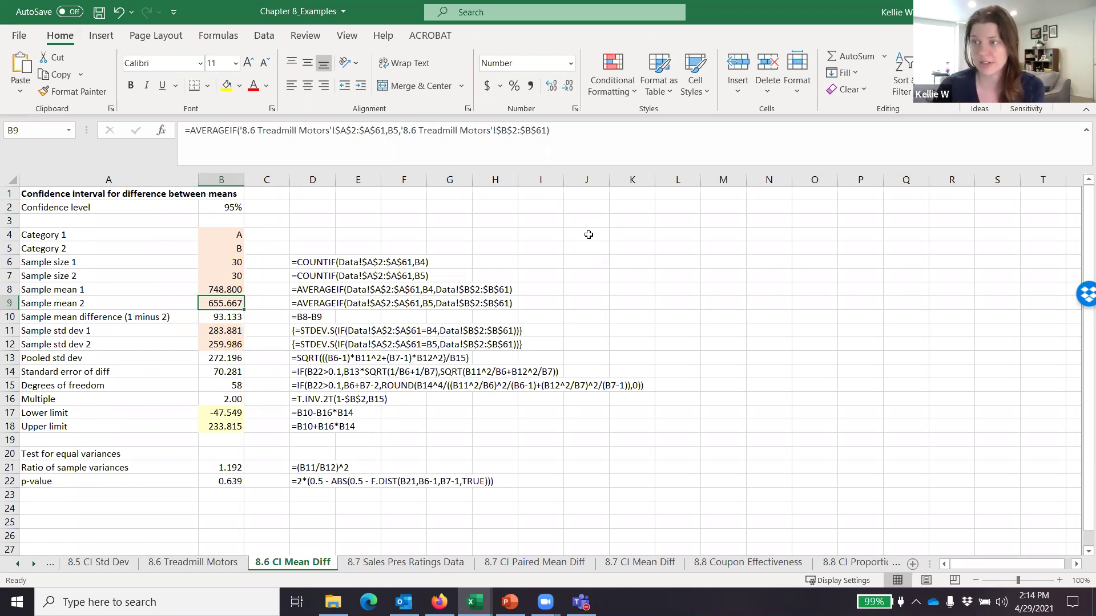
# Step: Inspect the formulas for the sample mean difference, both sample standard deviations and the pooled standard deviation in B10:B13
pyautogui.press('Down')
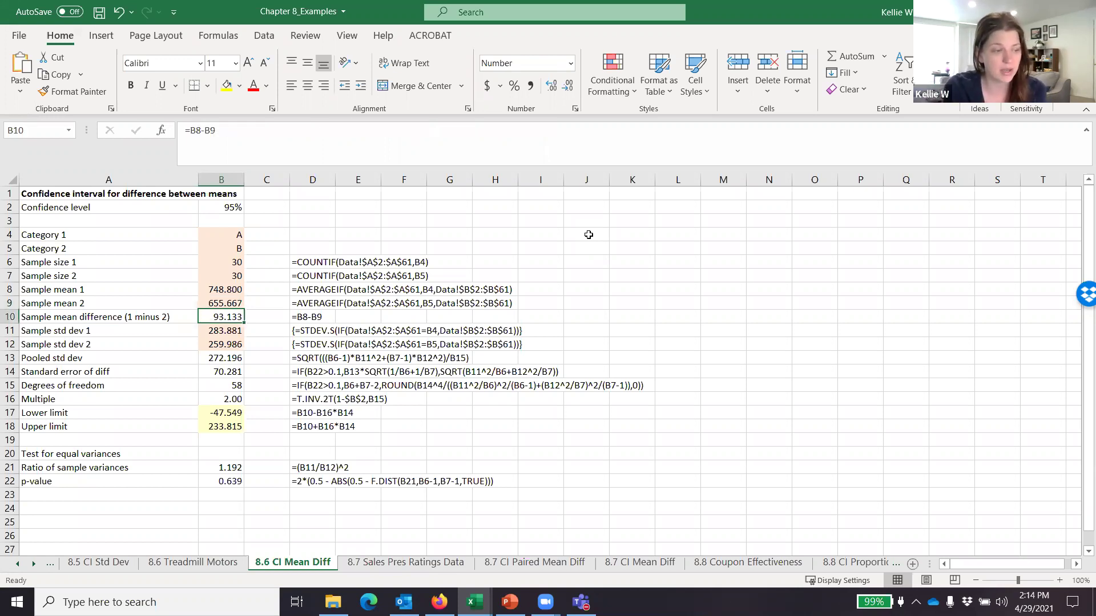
pyautogui.press('Down')
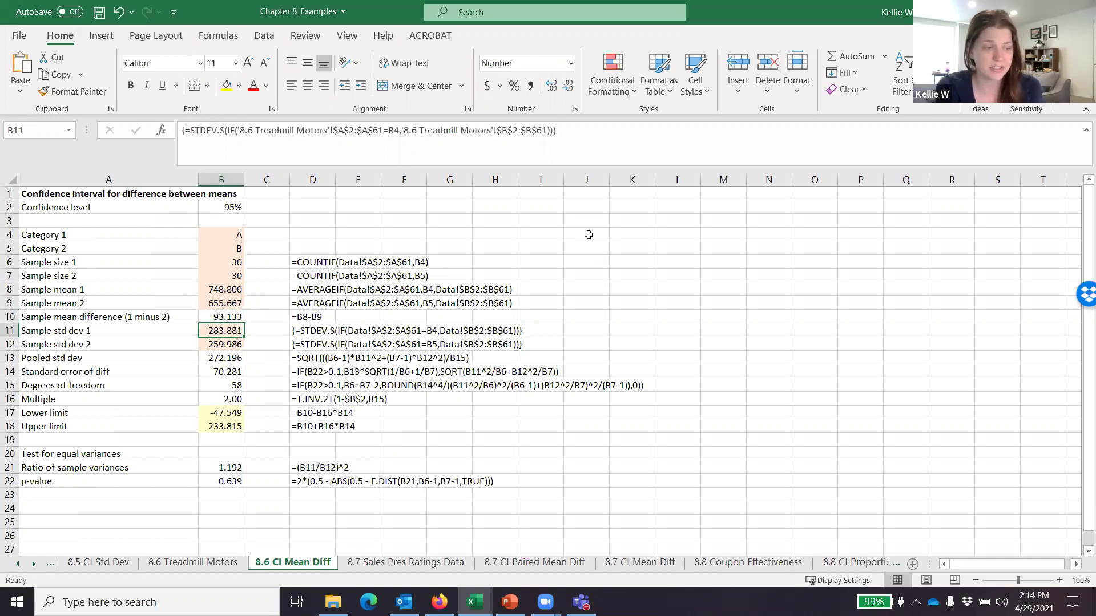
pyautogui.press('Up')
pyautogui.press('Down')
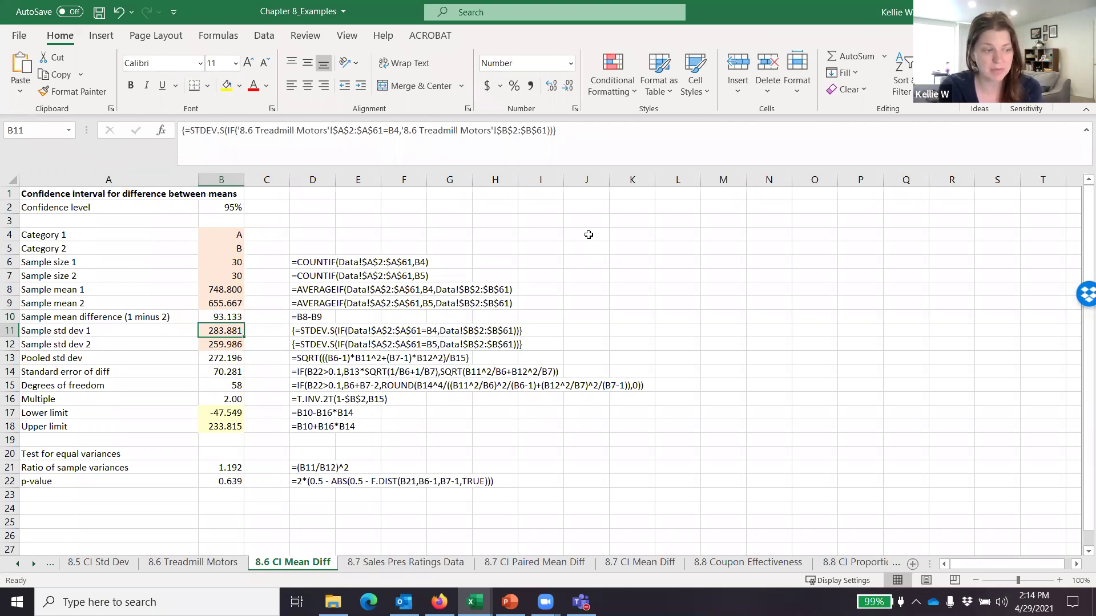
pyautogui.press('Down')
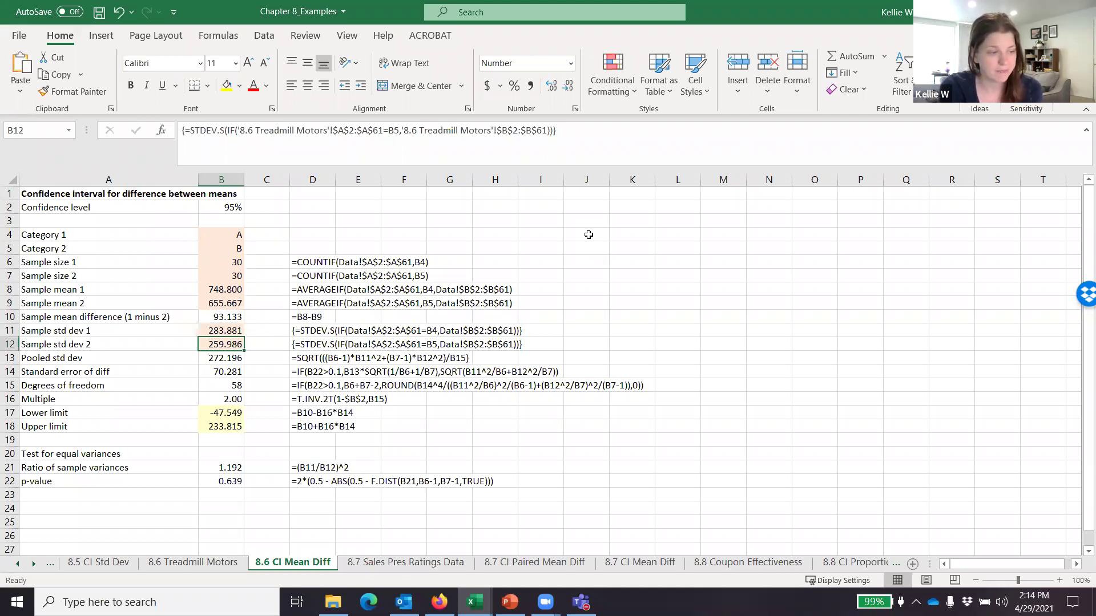
pyautogui.press('Down')
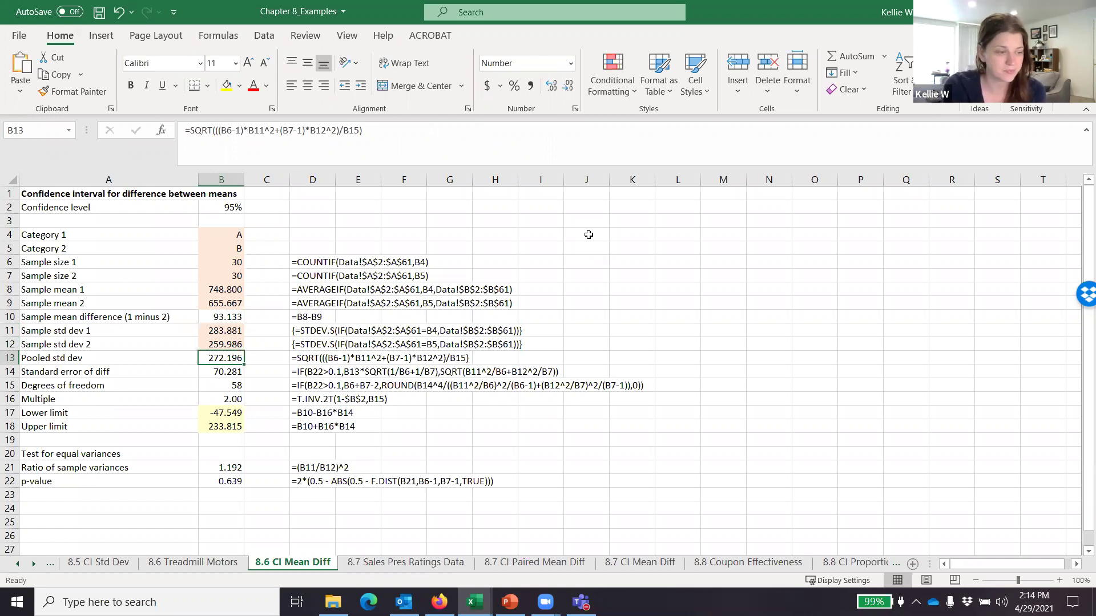
# Step: Inspect the formulas for the standard error, degrees of freedom, multiple and lower and upper confidence limits in B14:B18
pyautogui.press('Down')
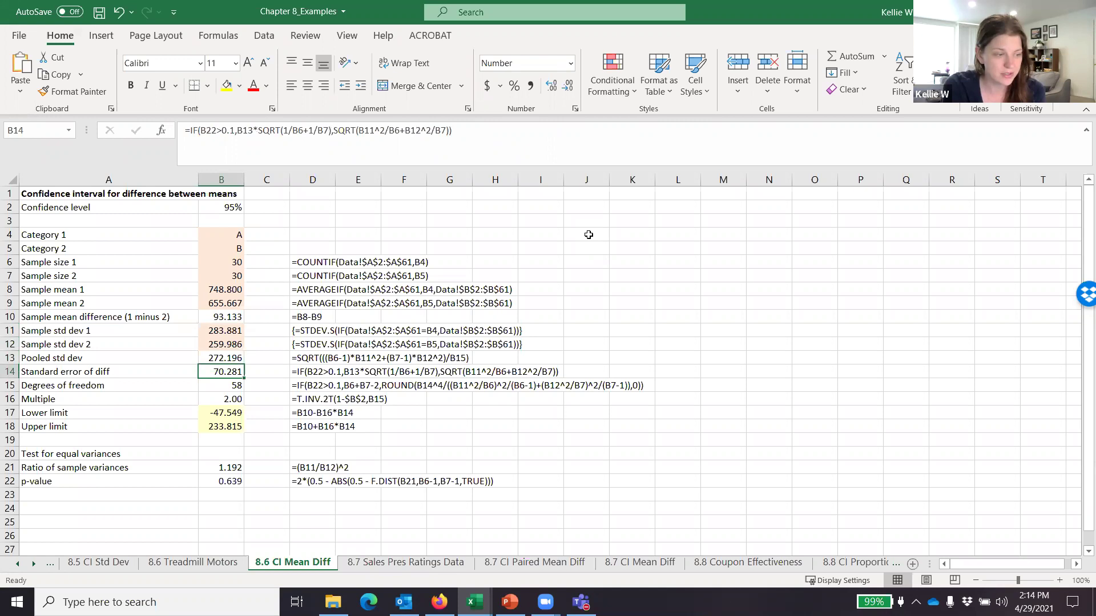
pyautogui.press('Down')
pyautogui.press('Down')
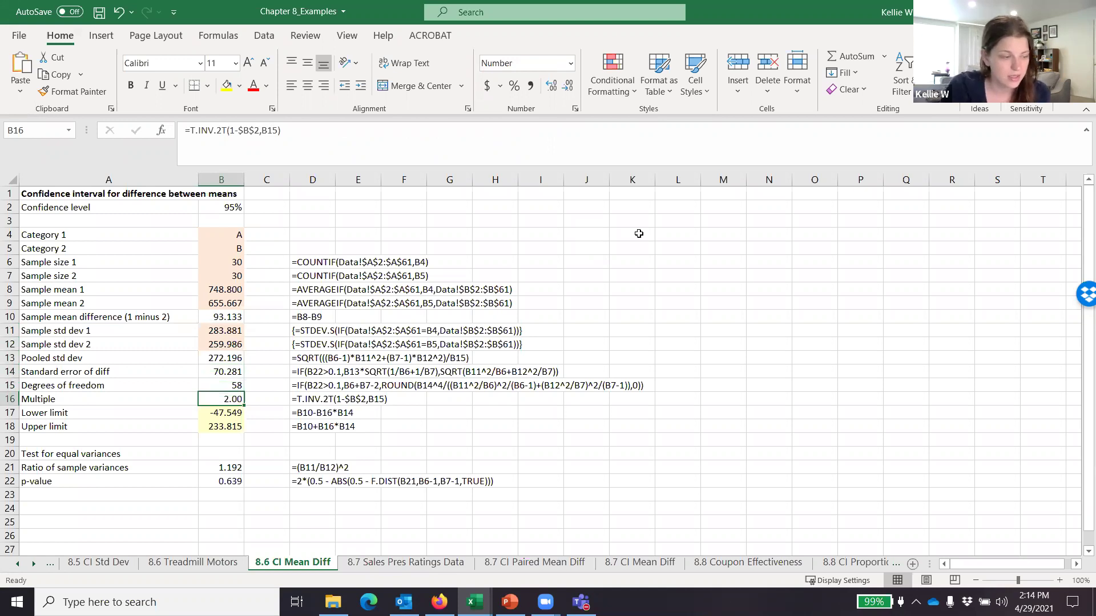
pyautogui.scroll(-1, 236, 377)
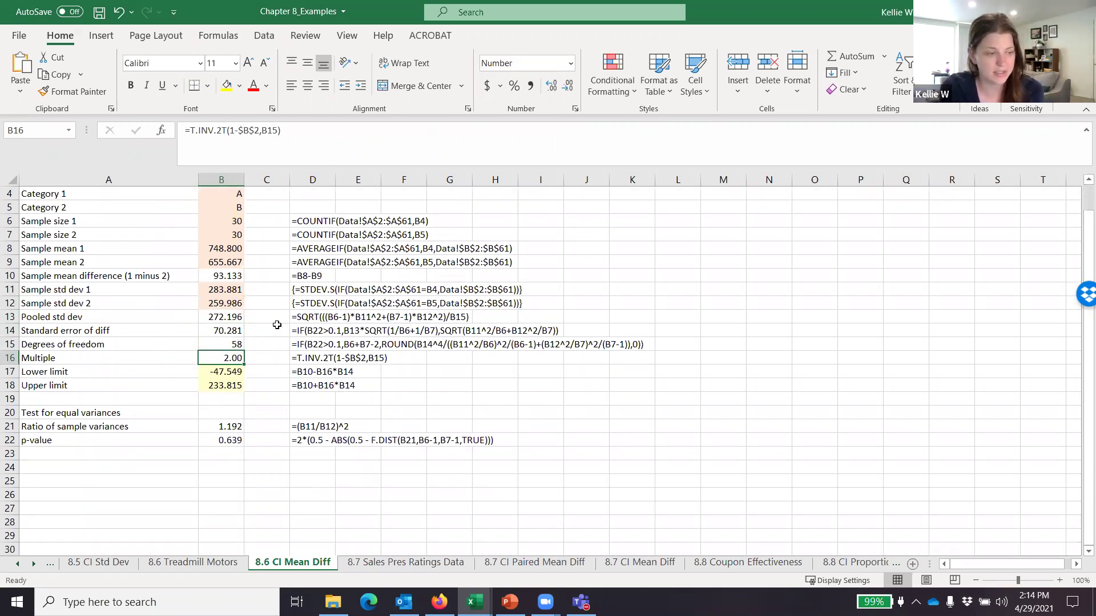
pyautogui.press('Down')
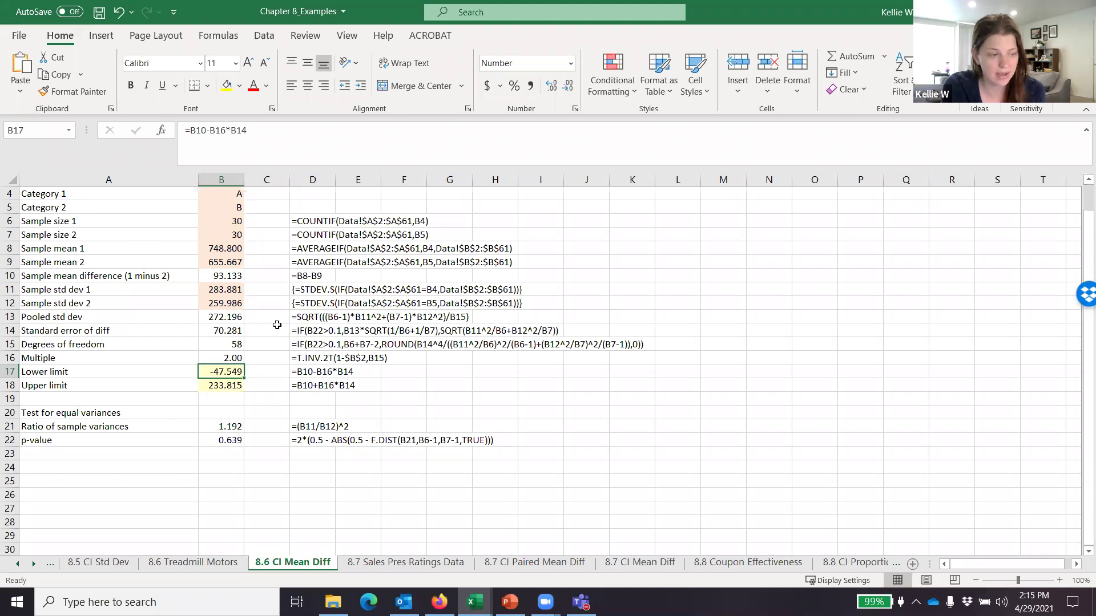
pyautogui.press('Down')
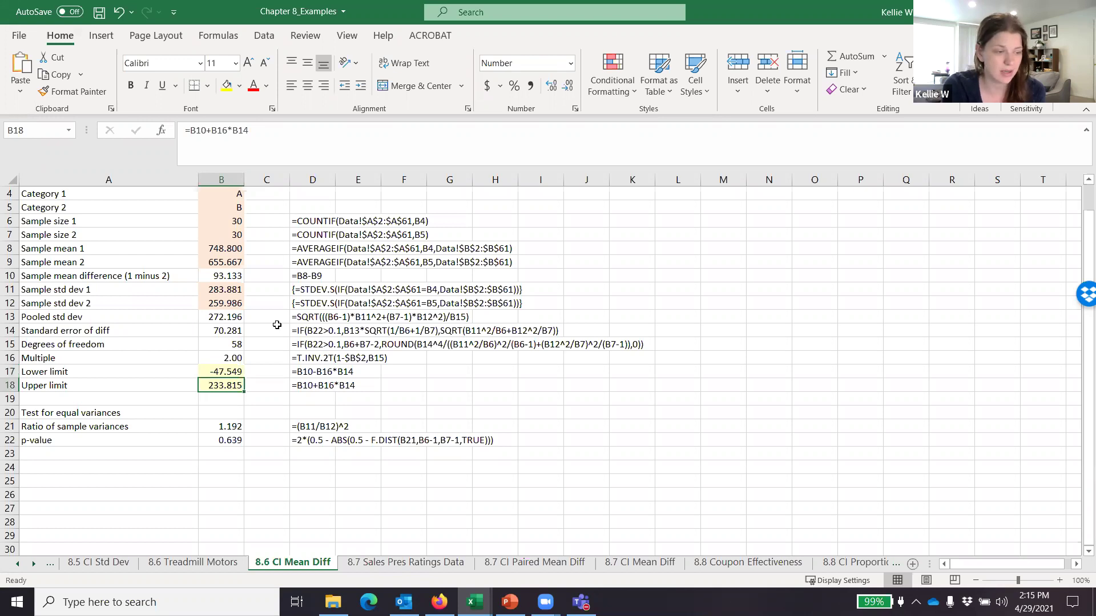
pyautogui.press('Down')
pyautogui.press('Down')
pyautogui.press('Down')
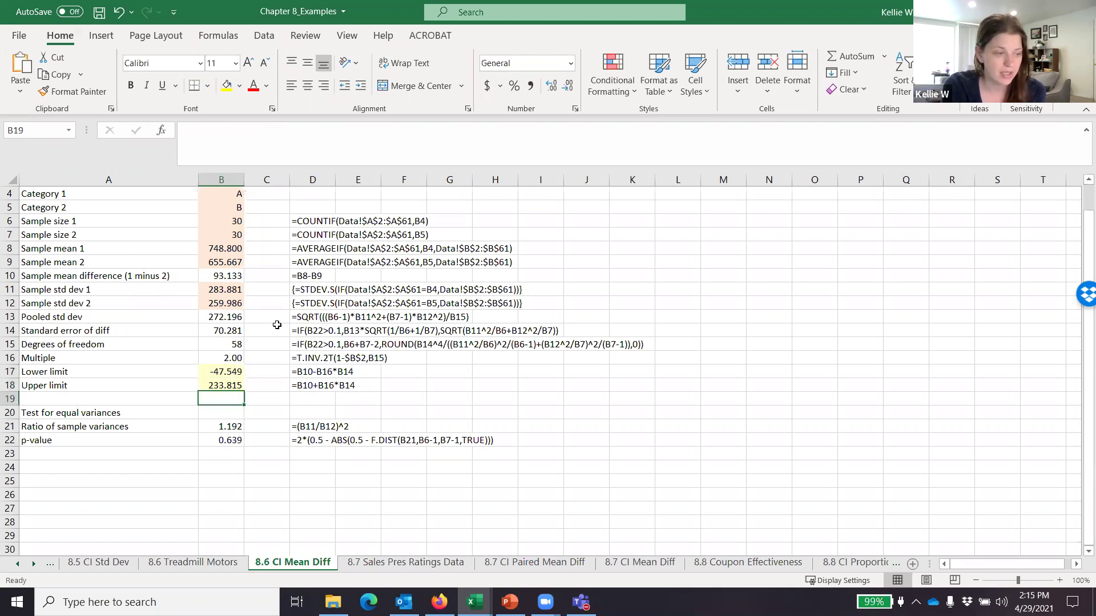
pyautogui.press('Up')
pyautogui.press('Up')
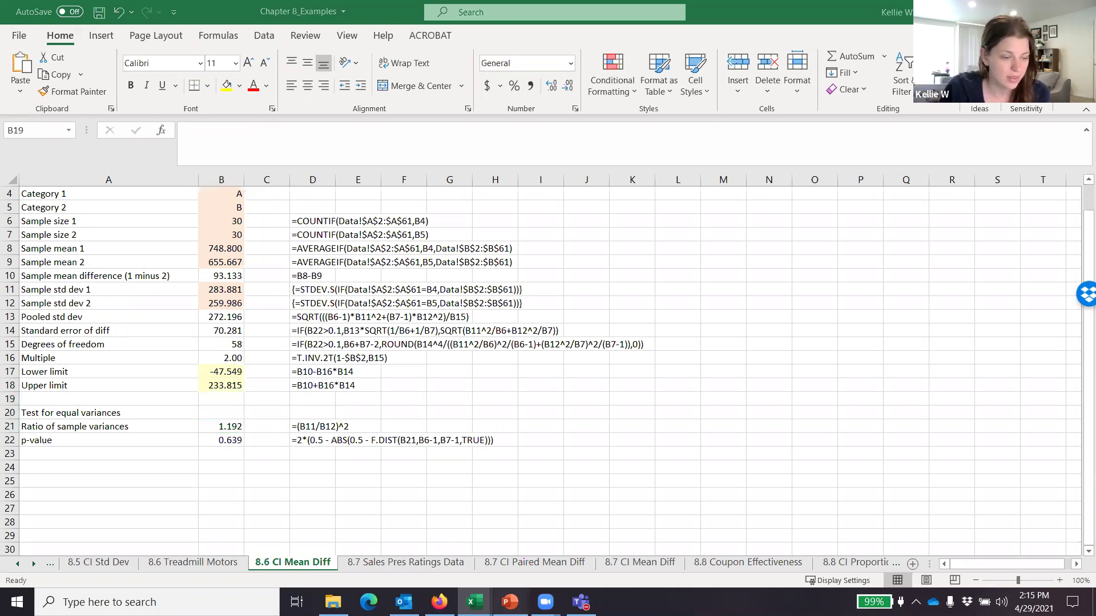
# Step: Review the Equal-Variance Assumption slide in the PowerPoint lecture, and return to the Chapter 8_Examples workbook in Excel
pyautogui.hotkey('alt', 'Tab')
pyautogui.scroll(-1, 577, 405)
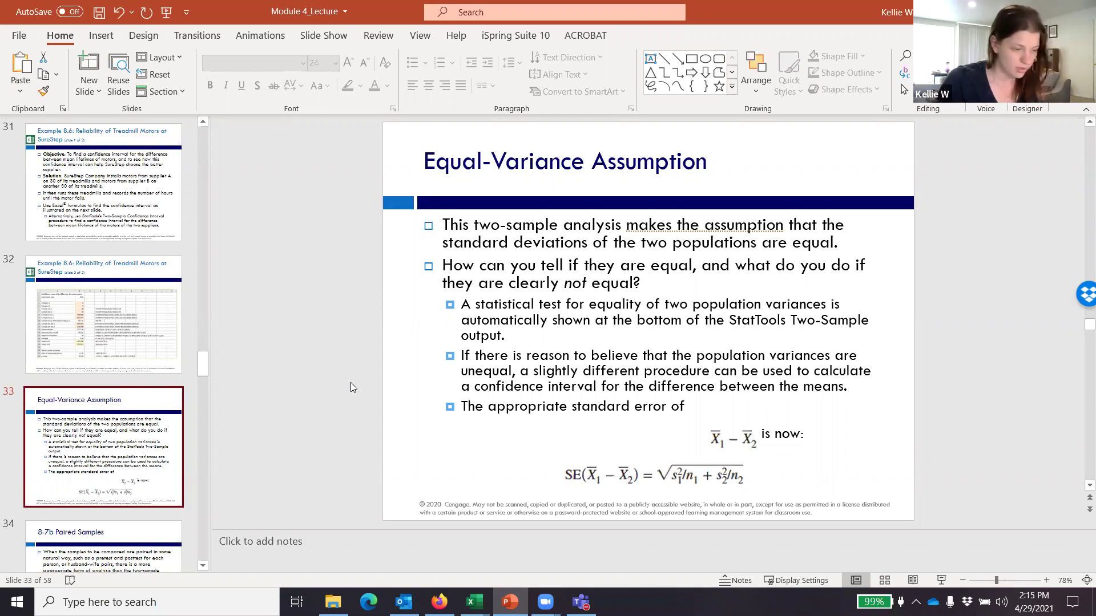
pyautogui.moveTo(474, 602)
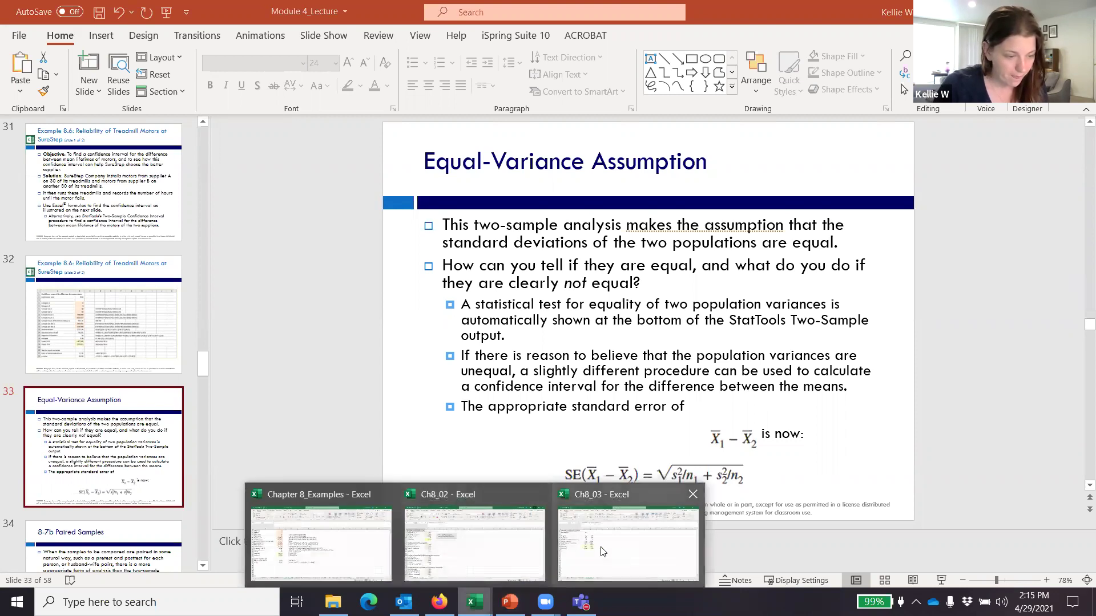
pyautogui.click(324, 546)
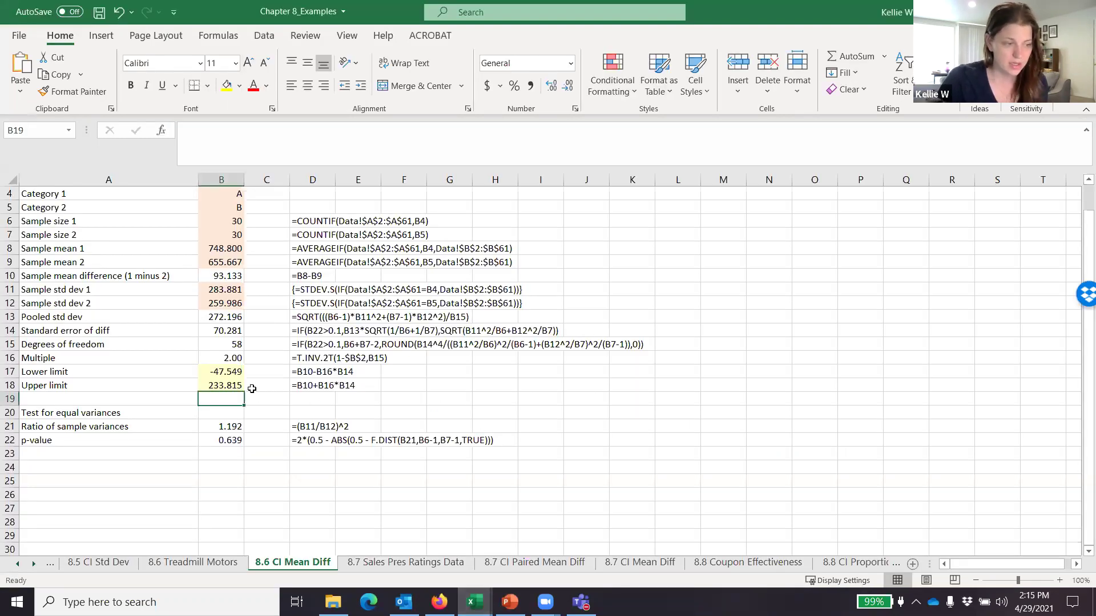
# Step: Inspect the lower confidence limit formula in B17 and review the whole two-sample calculation on the 8.6 CI Mean Diff sheet
pyautogui.click(224, 372)
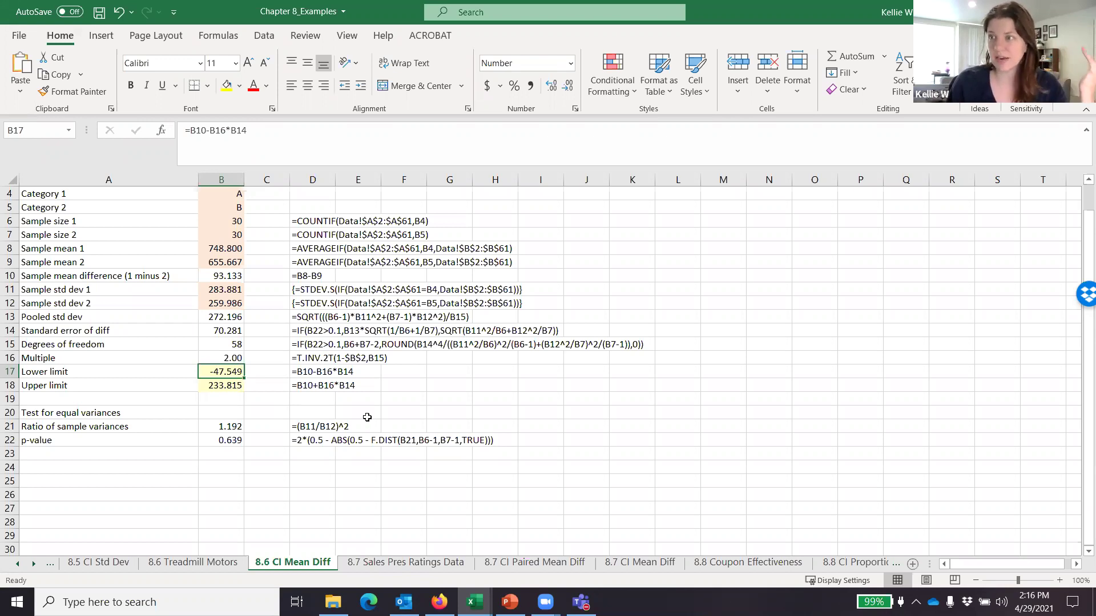
pyautogui.scroll(1, 292, 410)
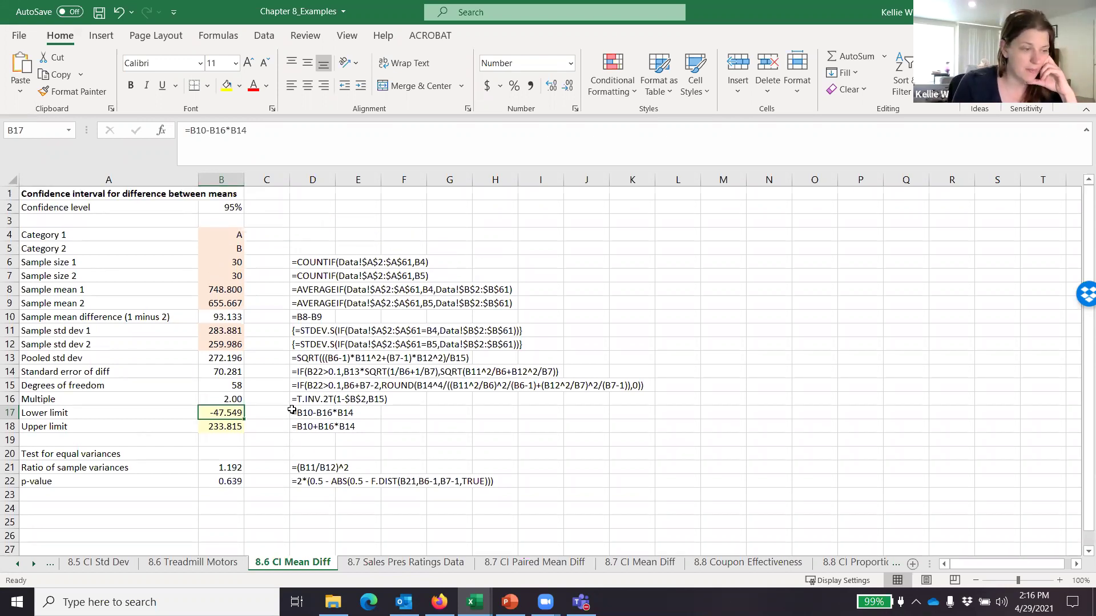
pyautogui.scroll(-1, 292, 410)
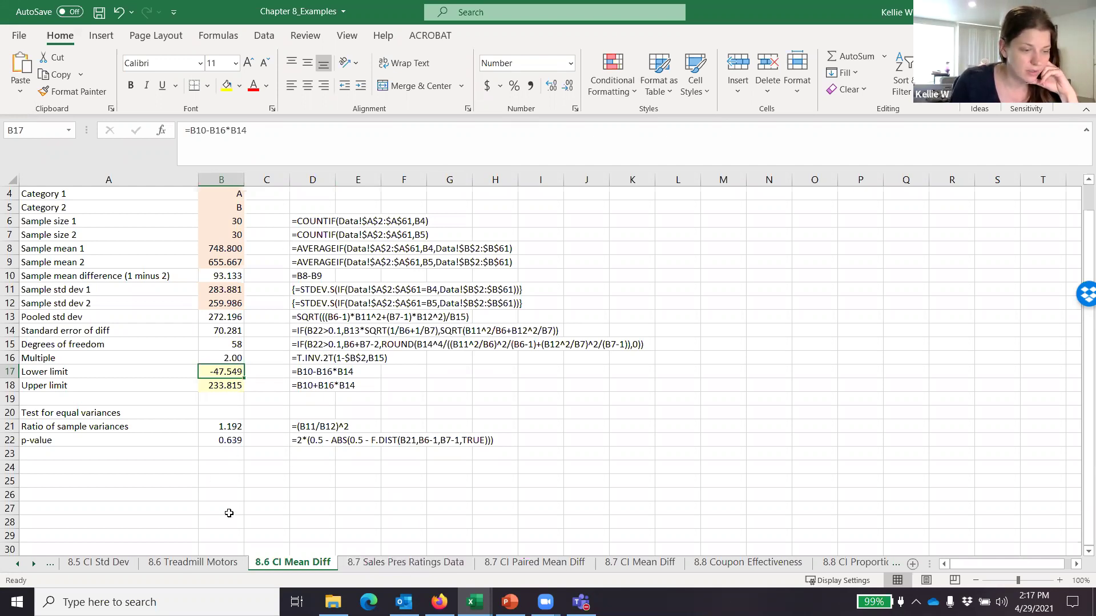
# Step: View the 8.7 Sales Pres Ratings Data sheet, then switch to PowerPoint and present the lecture from the Equal-Variance Assumption slide
pyautogui.click(404, 563)
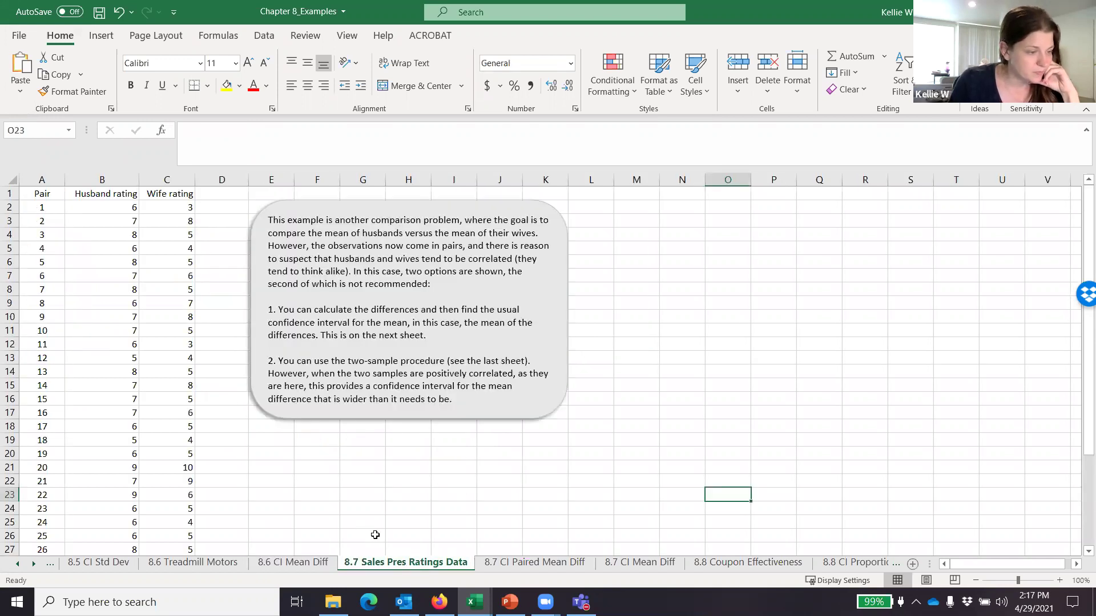
pyautogui.click(510, 602)
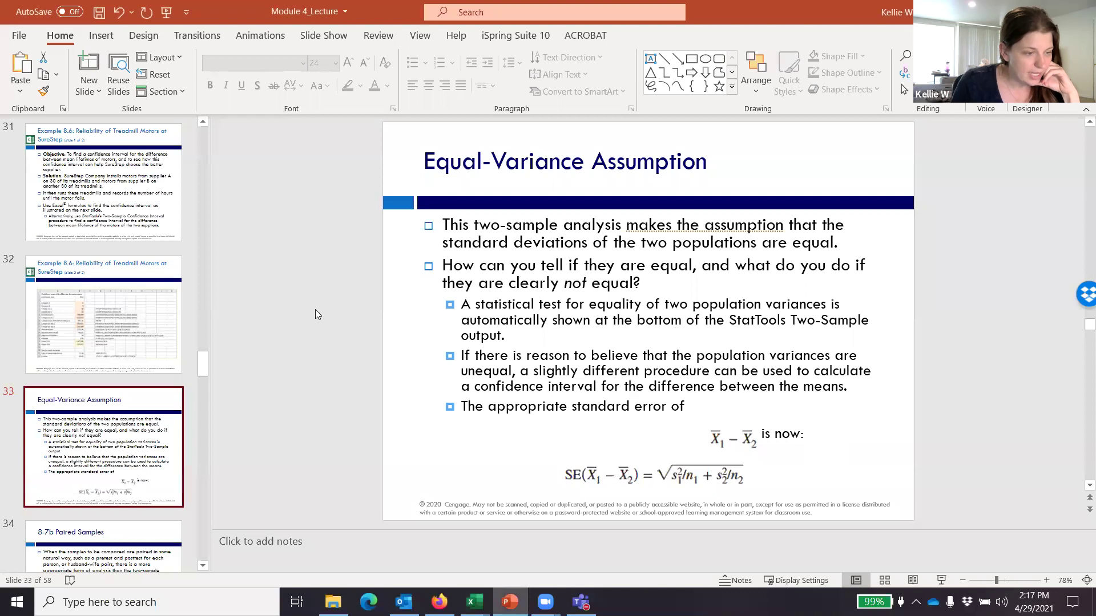
pyautogui.click(941, 581)
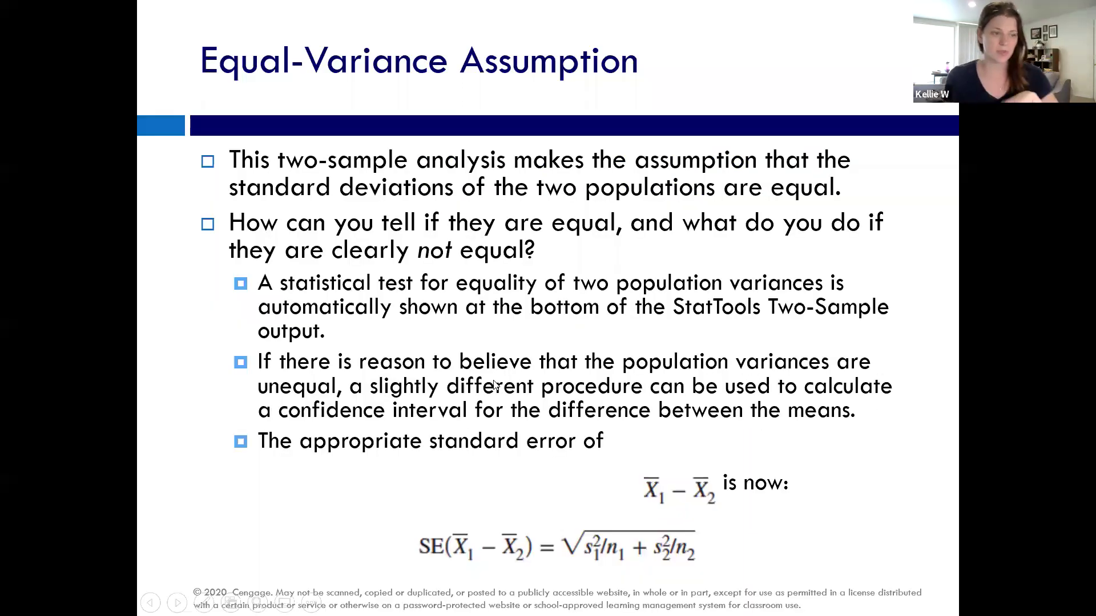
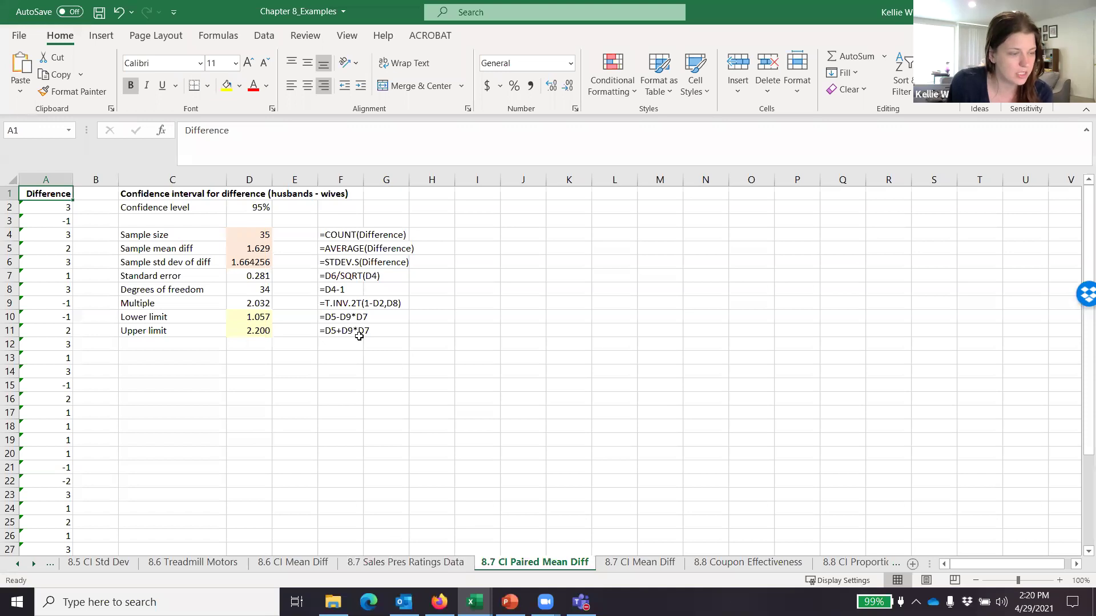
# Step: Go to the 8.7 Sales Pres Ratings Data sheet and examine the paired husband and wife ratings, starting with the first pairs
pyautogui.click(401, 563)
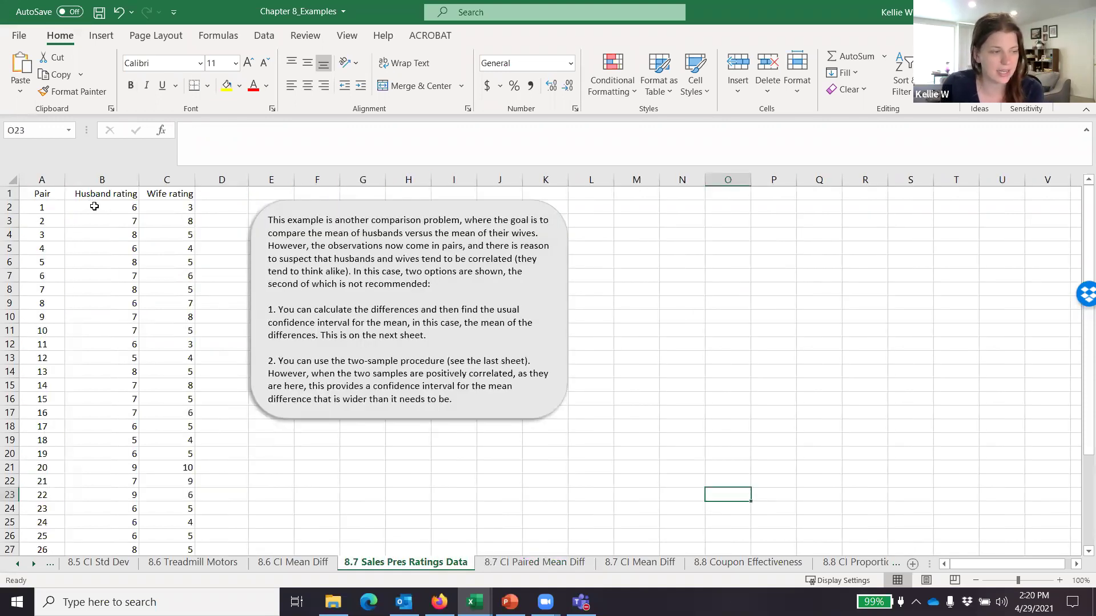
pyautogui.click(43, 206)
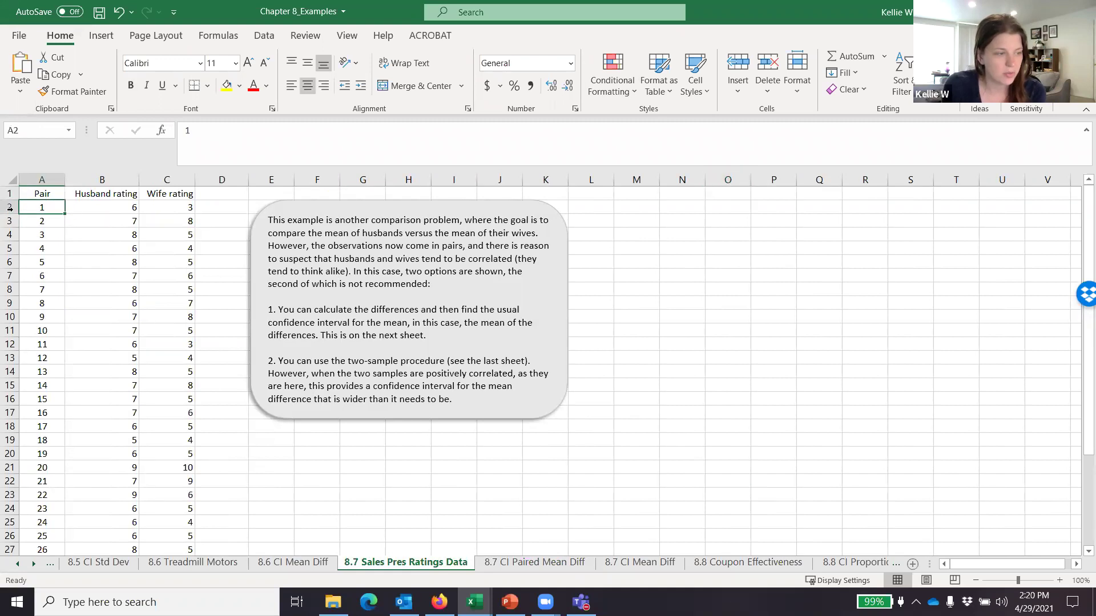
pyautogui.click(116, 206)
pyautogui.click(163, 206)
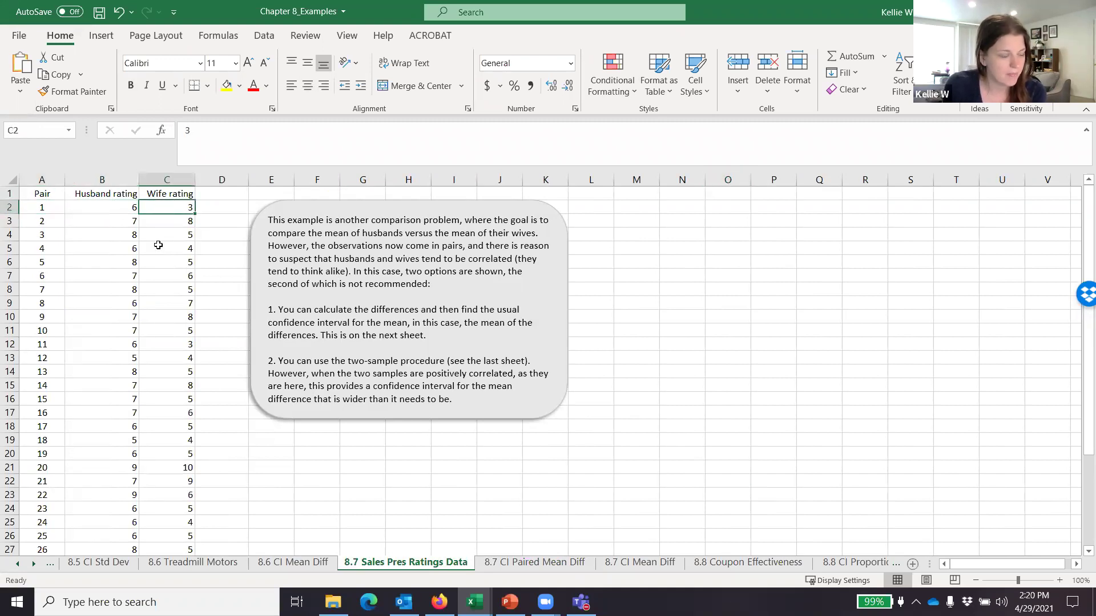
pyautogui.scroll(-7, 160, 316)
pyautogui.scroll(7, 163, 317)
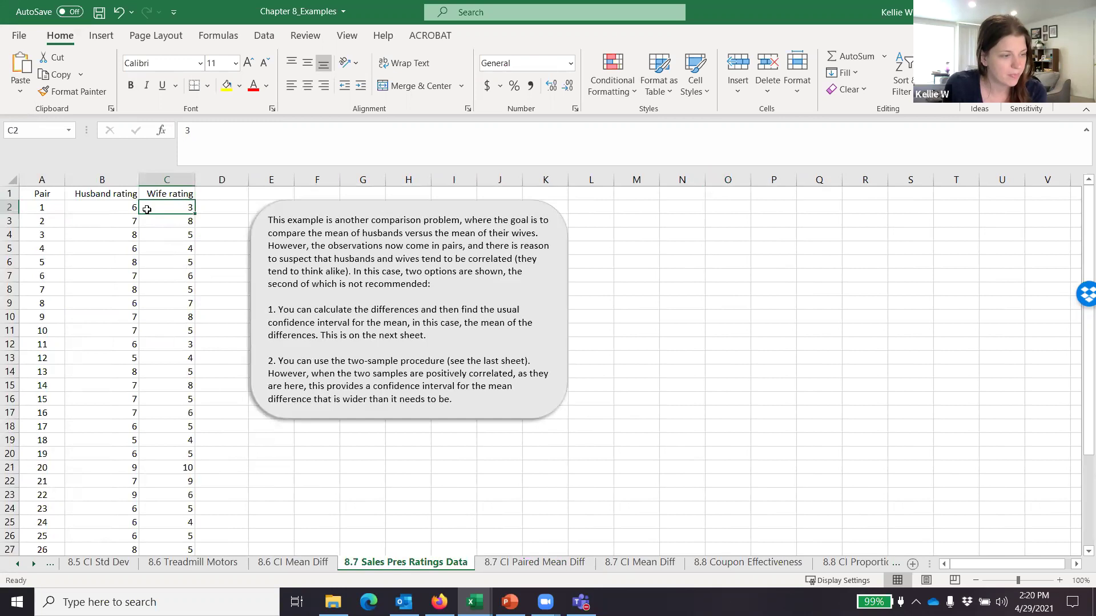
pyautogui.click(117, 208)
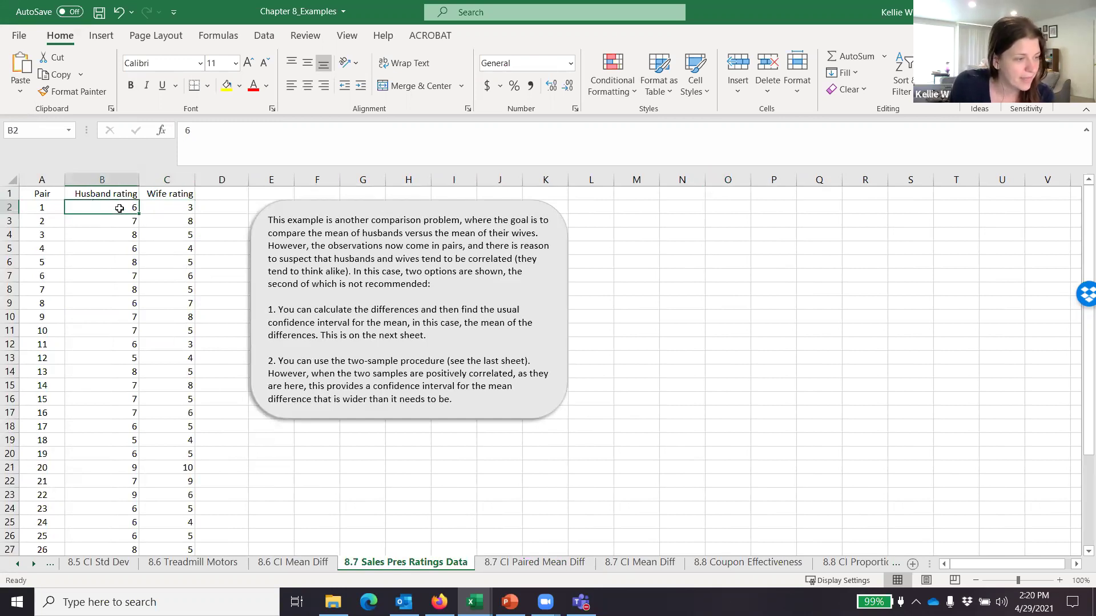
pyautogui.click(164, 209)
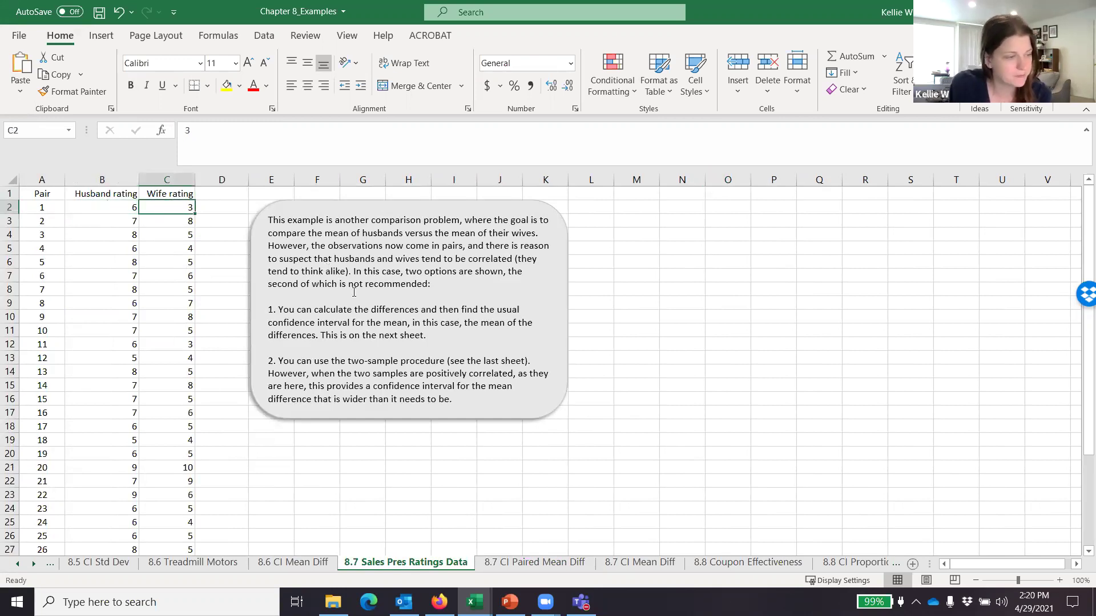
pyautogui.press('Left')
pyautogui.press('Down')
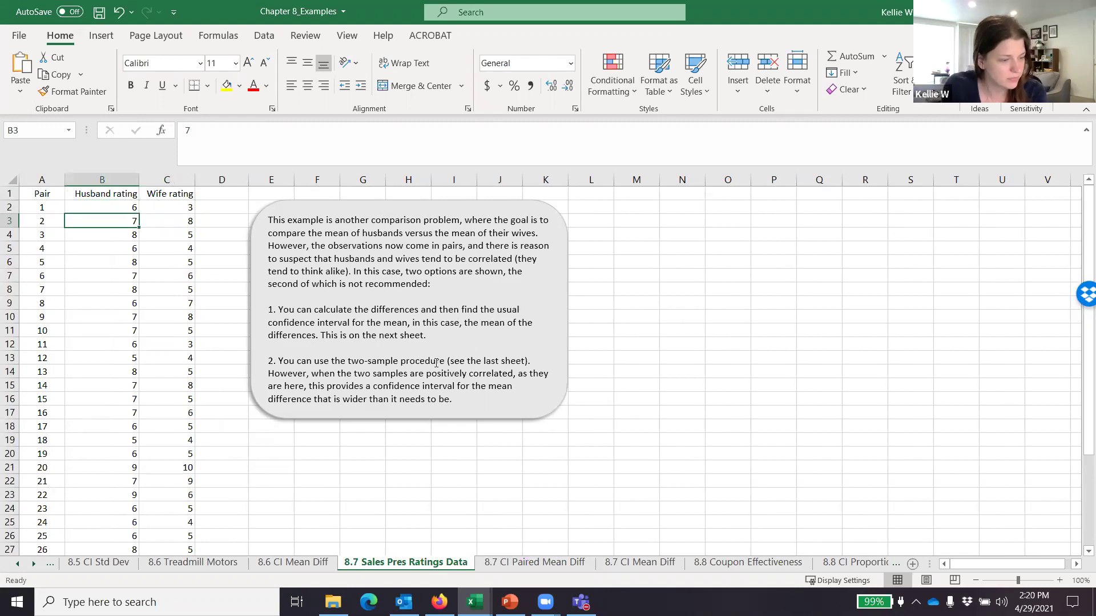
# Step: Inspect the husband-minus-wife difference formula in A2 of the 8.7 CI Paired Mean Diff sheet without changing it
pyautogui.click(546, 560)
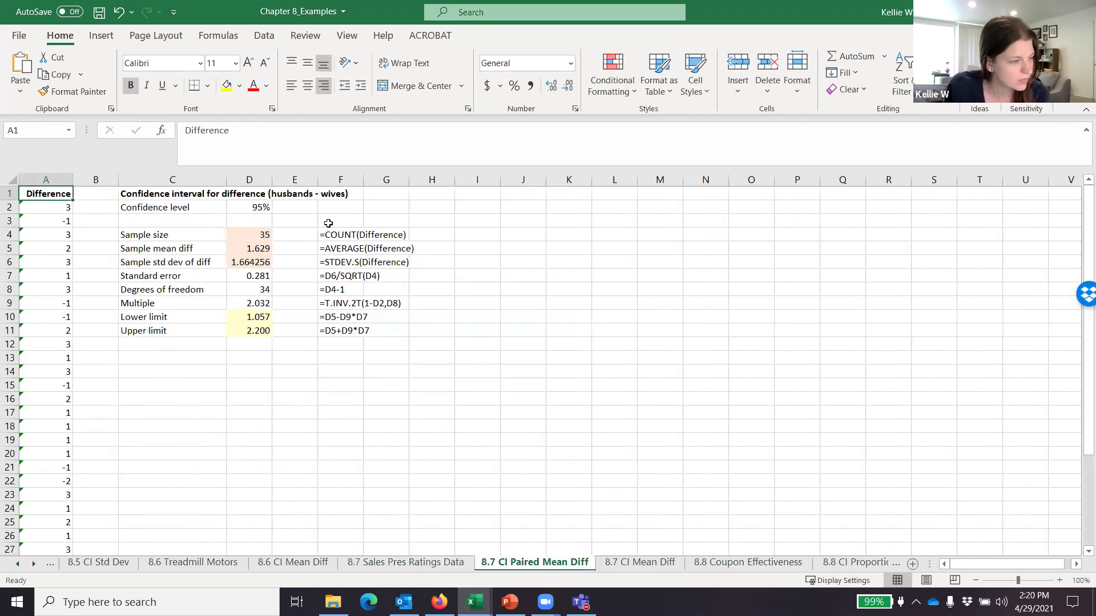
pyautogui.click(63, 208)
pyautogui.click(523, 131)
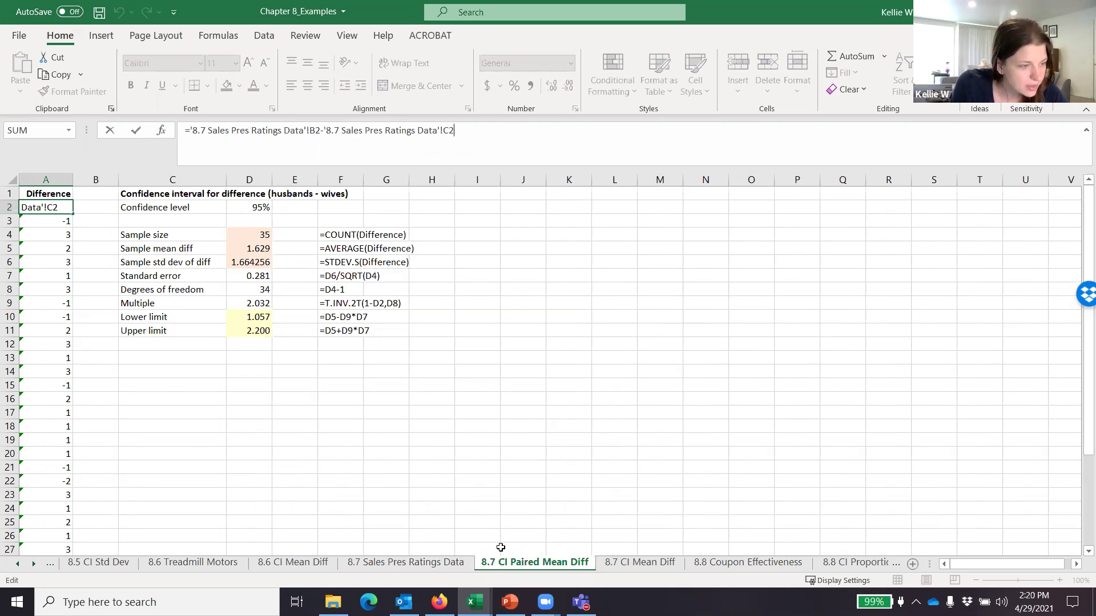
pyautogui.click(439, 565)
pyautogui.press('Escape')
# Step: Return to the 8.7 Sales Pres Ratings Data sheet and review source cells B2 and C2 and the explanatory note
pyautogui.click(405, 562)
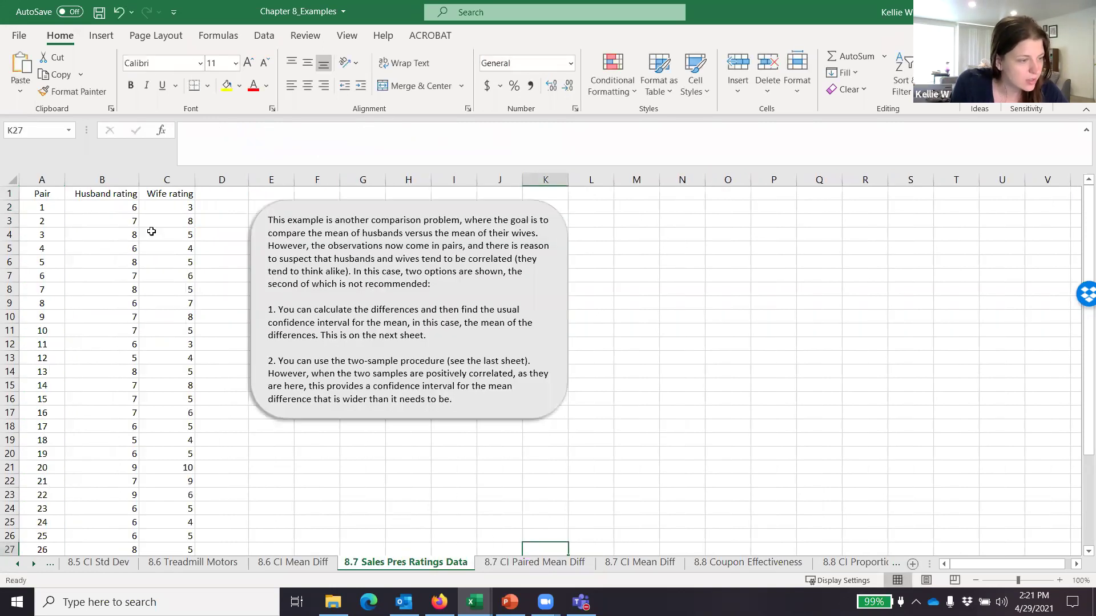
pyautogui.click(127, 207)
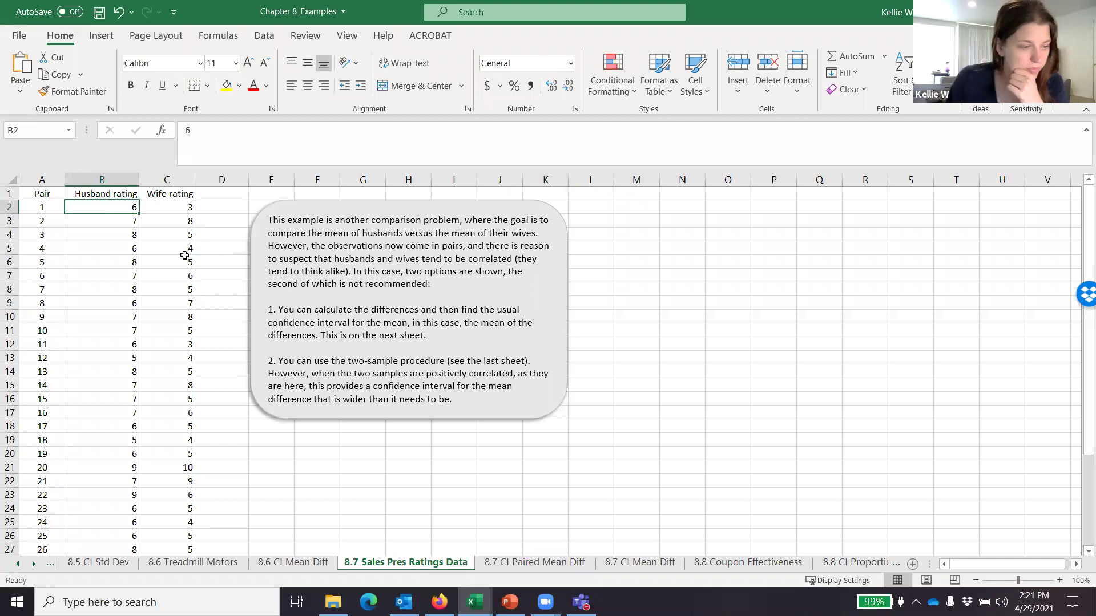
pyautogui.click(159, 209)
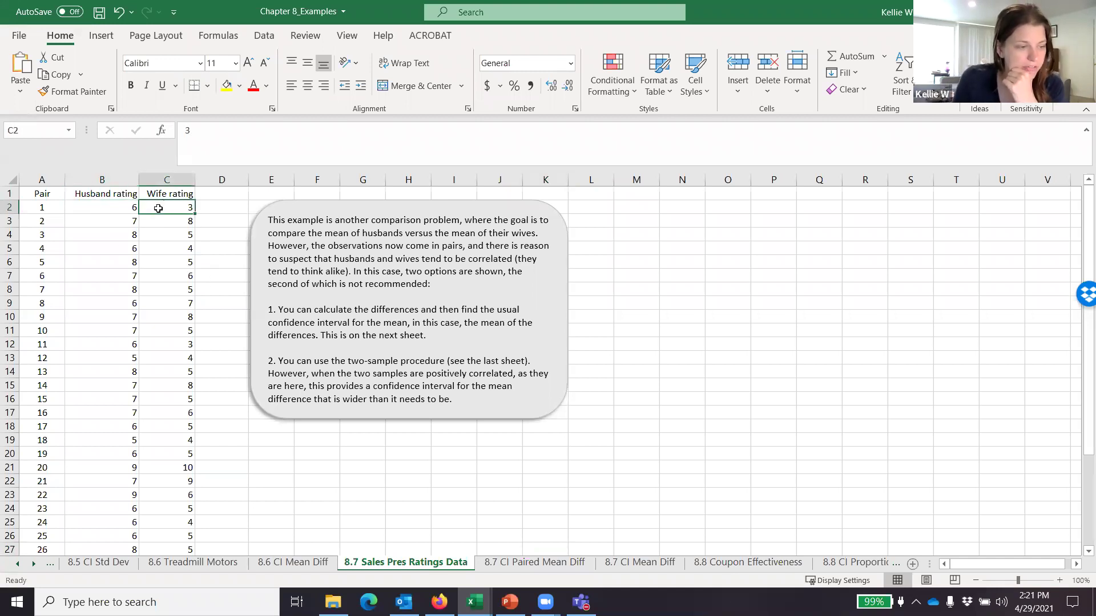
pyautogui.click(502, 312)
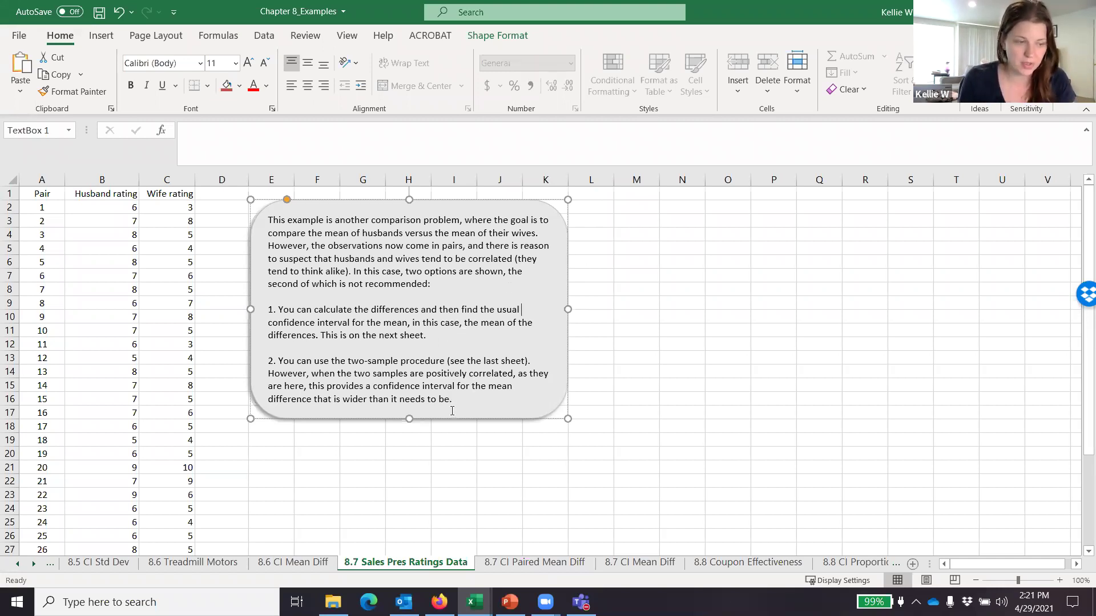
# Step: On the 8.7 CI Paired Mean Diff sheet, examine the Difference column and the confidence interval table in C1:D11
pyautogui.click(502, 562)
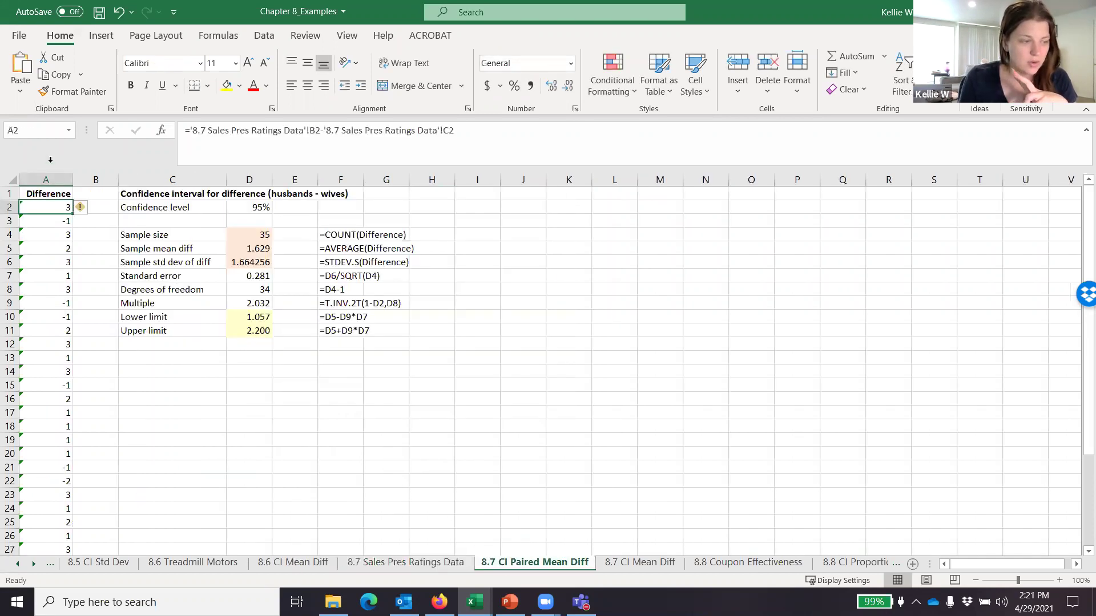
pyautogui.click(48, 179)
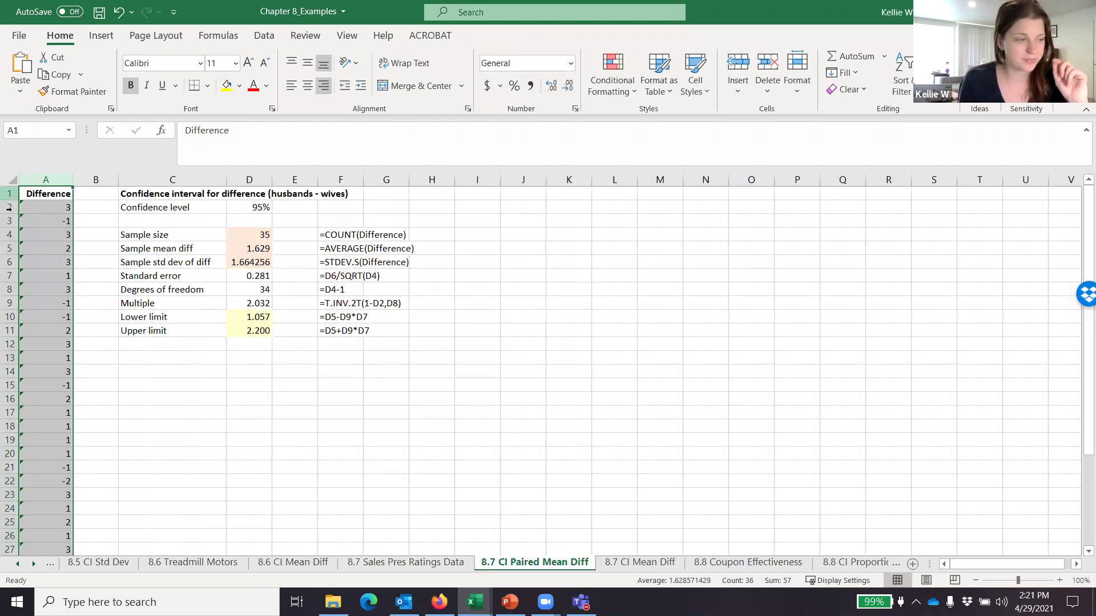
pyautogui.click(43, 210)
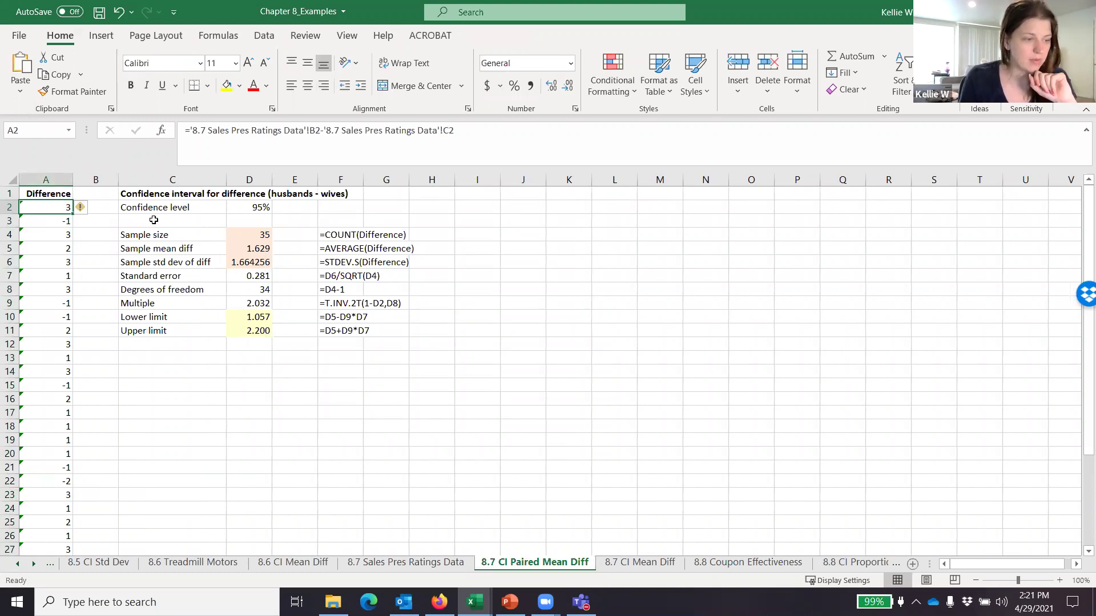
pyautogui.moveTo(161, 194); pyautogui.dragTo(268, 329)
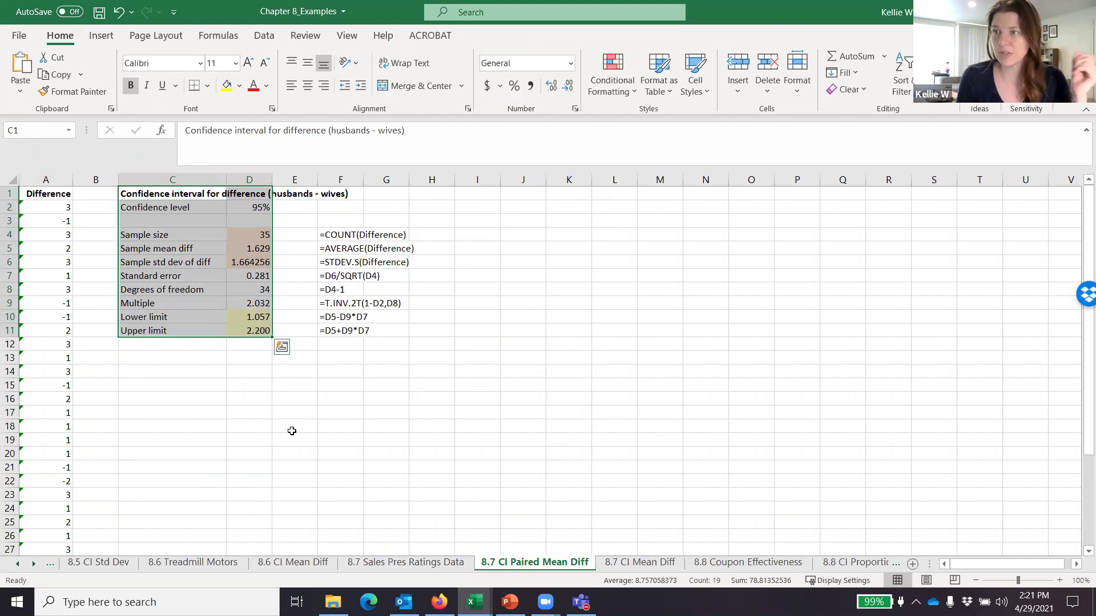
pyautogui.click(327, 374)
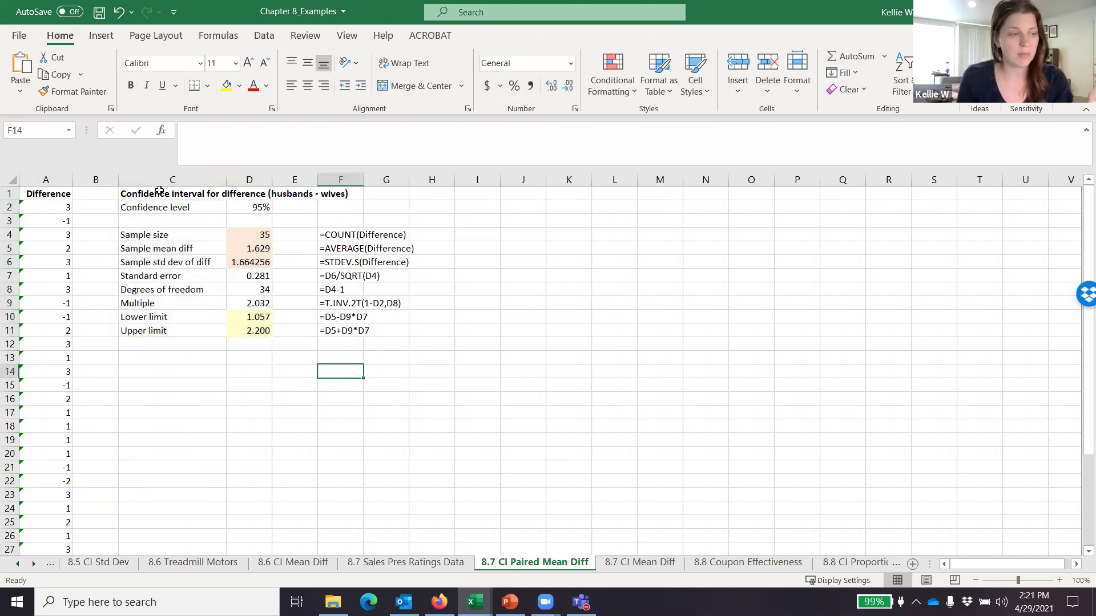
pyautogui.click(32, 197)
pyautogui.hotkey('ctrl', 'shift', 'Down')
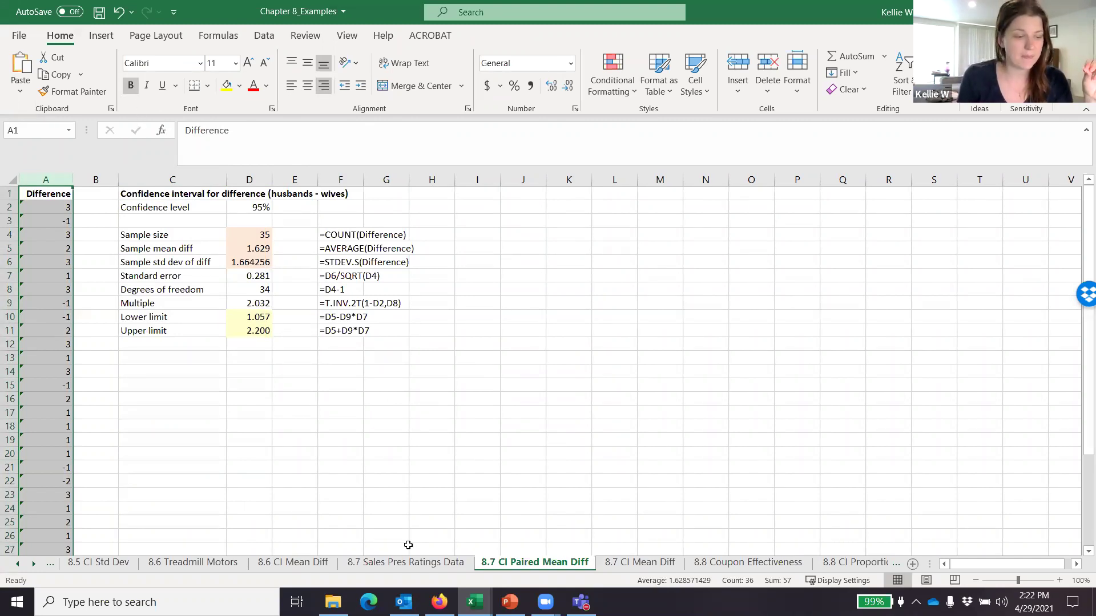
# Step: Revisit the 8.7 Sales Pres Ratings Data, 8.6 Treadmill Motors and 8.6 CI Mean Diff sheets to compare the two examples
pyautogui.hotkey('ctrl', 'pageup')
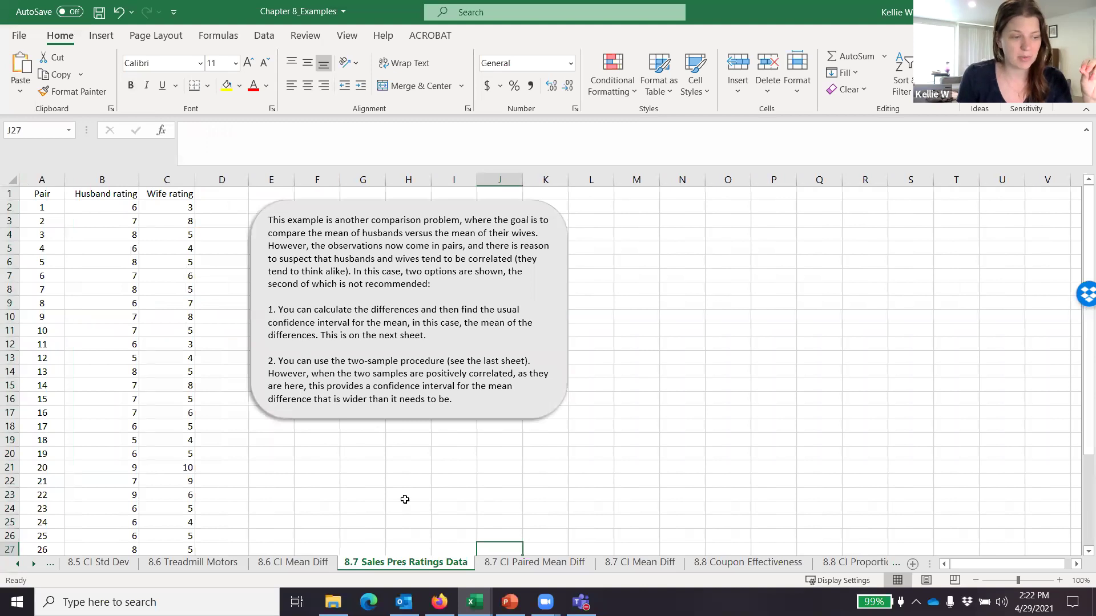
pyautogui.click(194, 563)
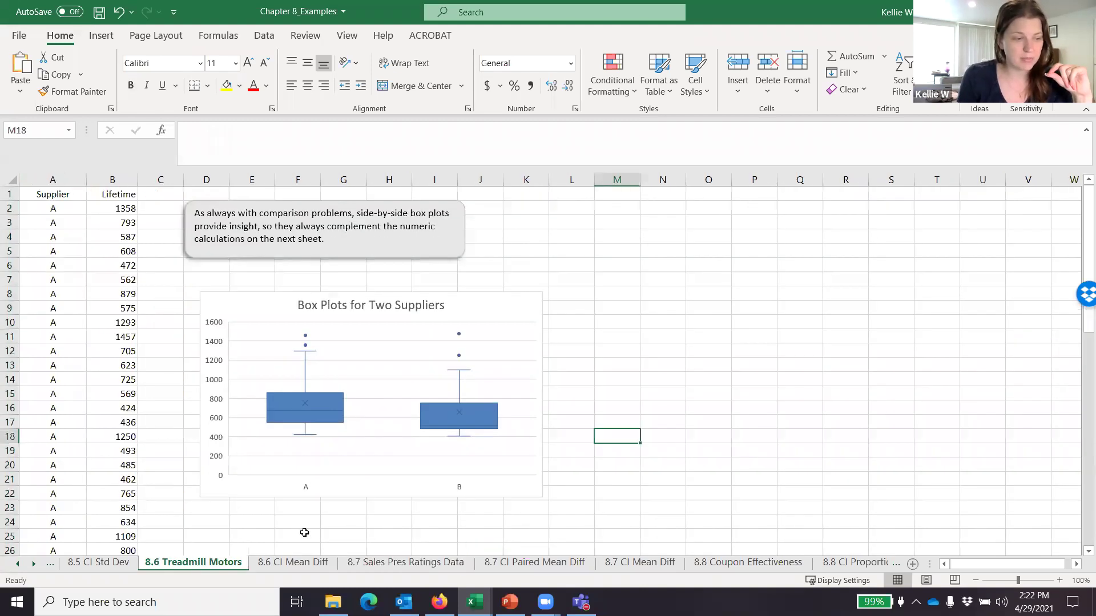
pyautogui.click(269, 564)
pyautogui.scroll(1, 258, 270)
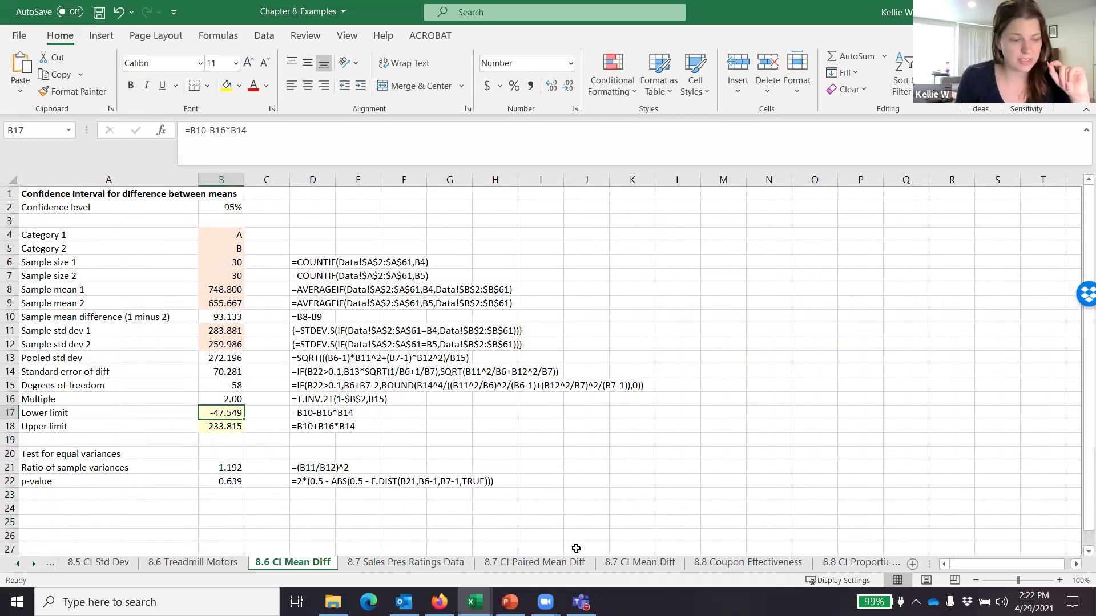
# Step: Return to the 8.7 CI Paired Mean Diff sheet and review the interval calculations and the sample mean difference formula in D5
pyautogui.click(548, 565)
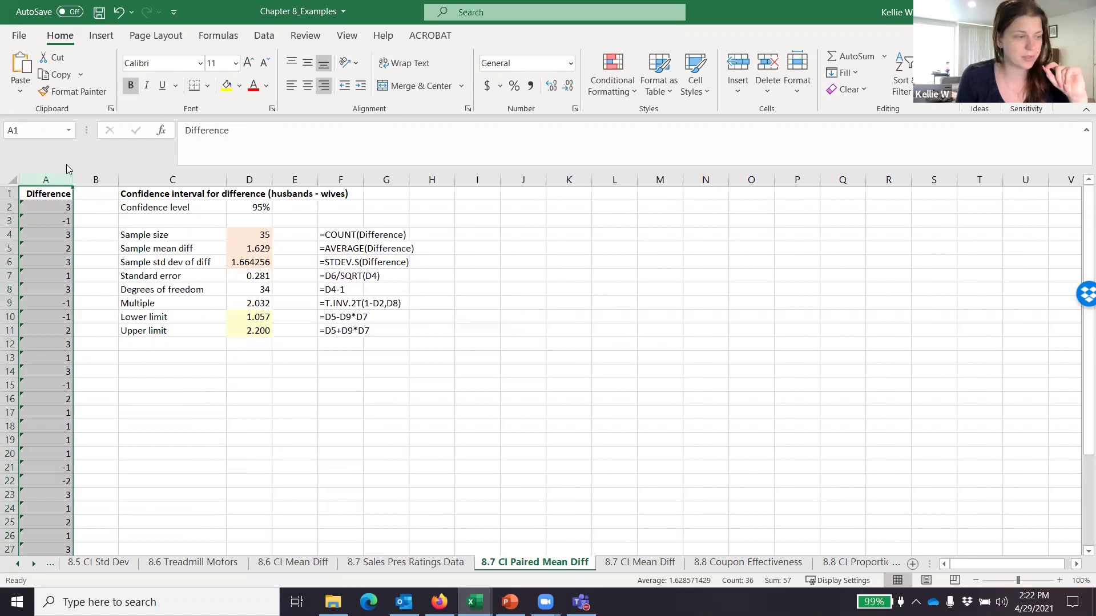
pyautogui.moveTo(171, 194); pyautogui.dragTo(368, 332)
pyautogui.click(391, 384)
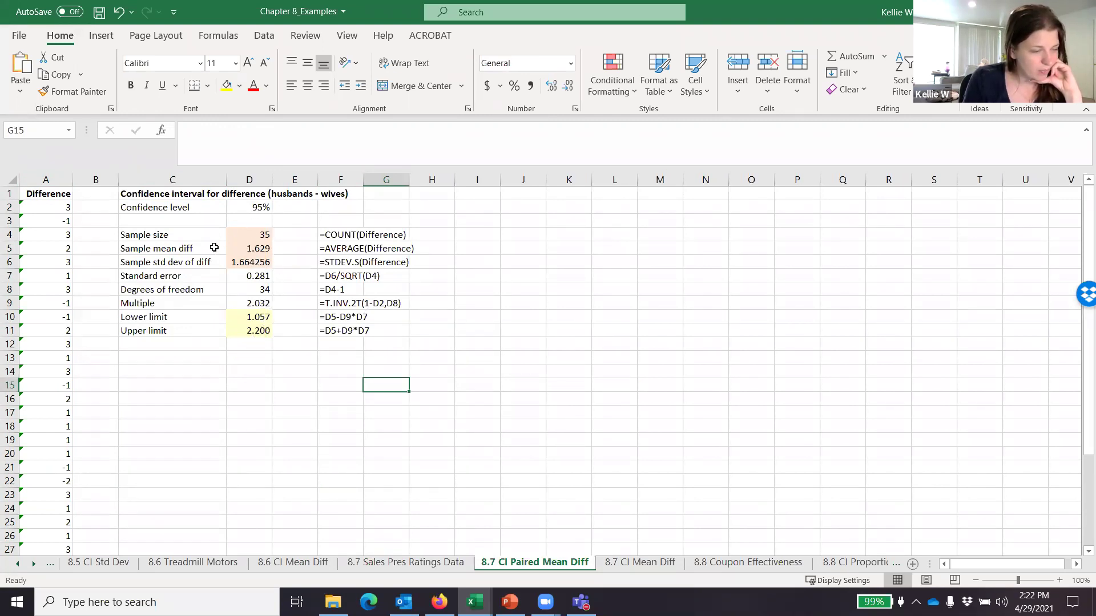
pyautogui.click(240, 248)
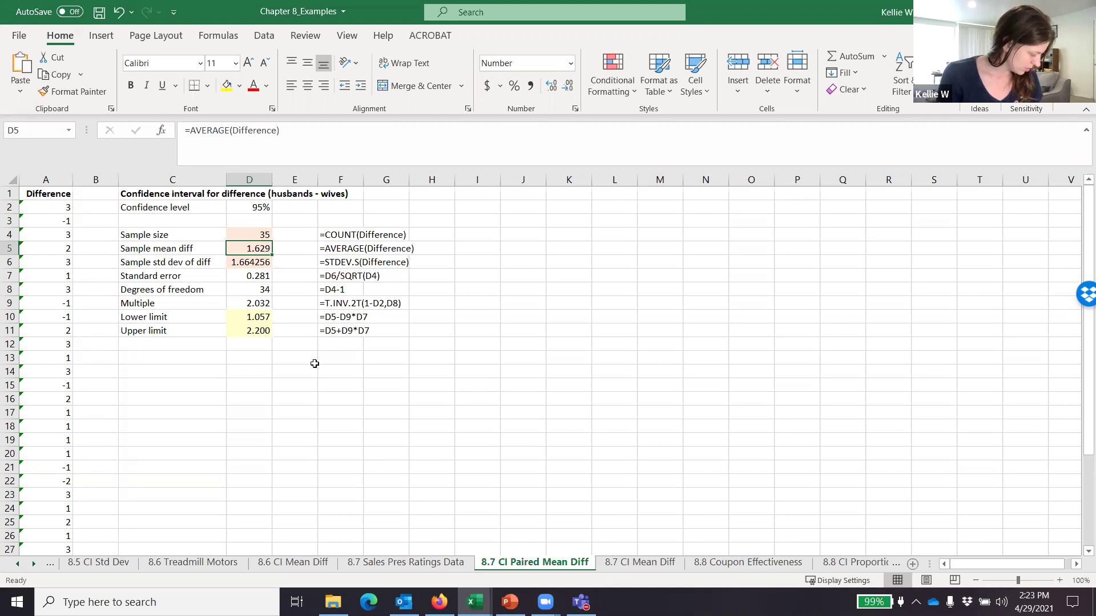
# Step: Compare the confidence limits in B17:B18 of the 8.7 CI Mean Diff sheet with D10:D11 of the 8.7 CI Paired Mean Diff sheet
pyautogui.click(640, 567)
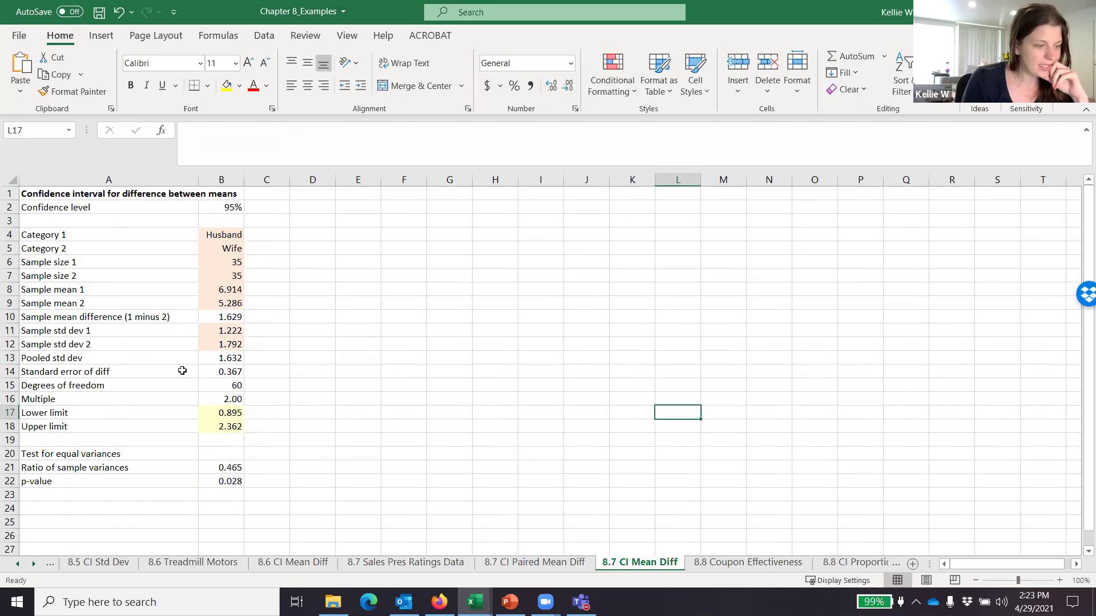
pyautogui.moveTo(217, 413)
pyautogui.mouseDown()
pyautogui.moveTo(226, 426)
pyautogui.moveTo(209, 413)
pyautogui.moveTo(211, 425)
pyautogui.moveTo(208, 412)
pyautogui.moveTo(208, 422)
pyautogui.mouseUp()
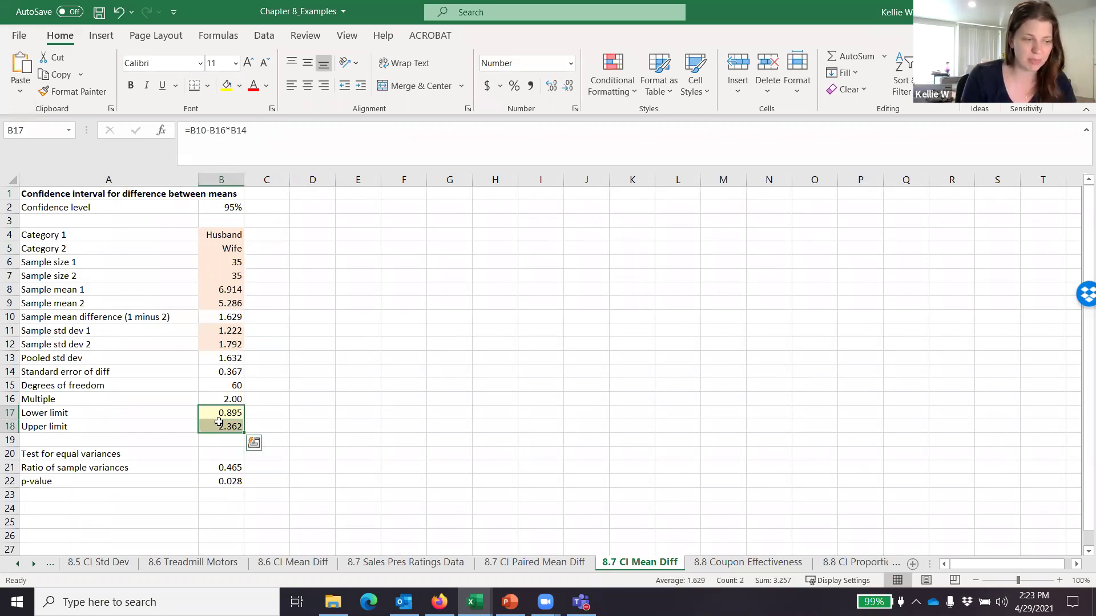
pyautogui.click(518, 564)
pyautogui.click(241, 320)
pyautogui.click(238, 331)
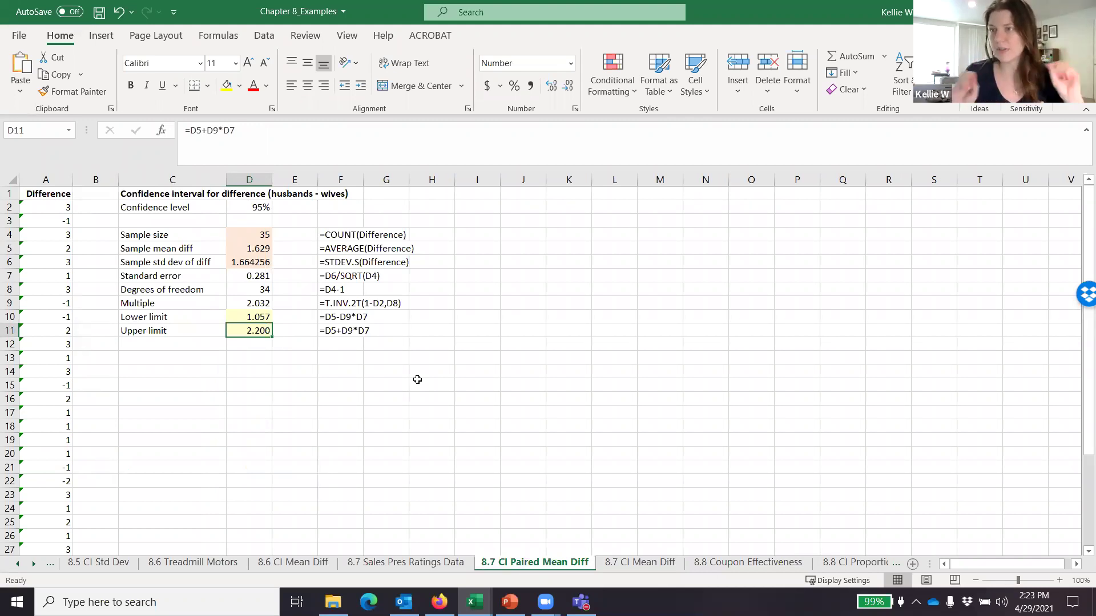
# Step: Glance at the 8.7 CI Mean Diff sheet, switch to the PowerPoint lecture, and present the Example 8.7 slides up to slide 2 of 2
pyautogui.click(639, 562)
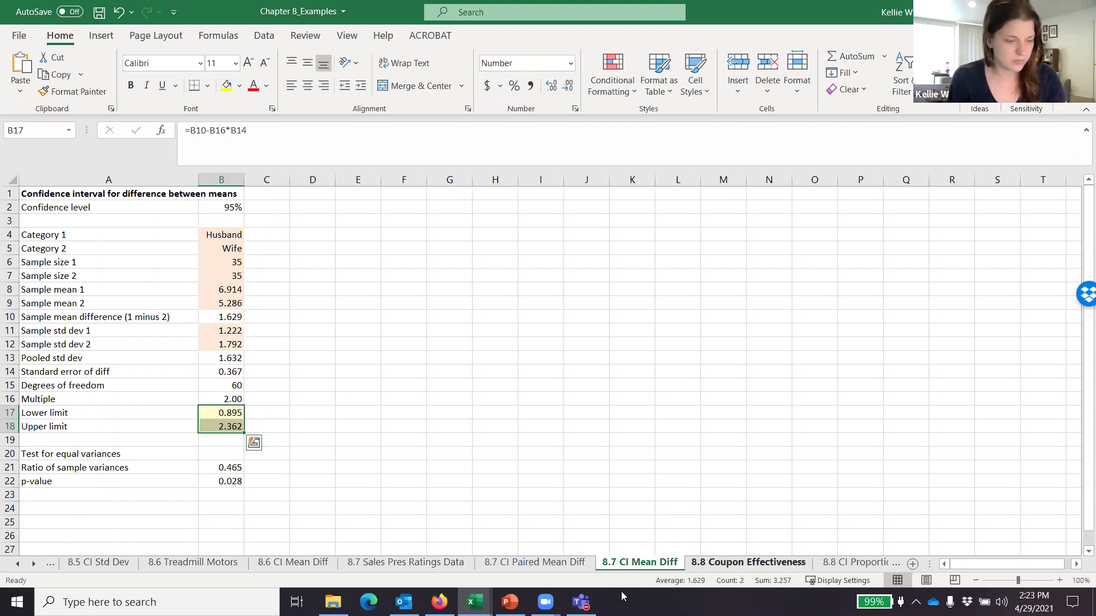
pyautogui.click(509, 602)
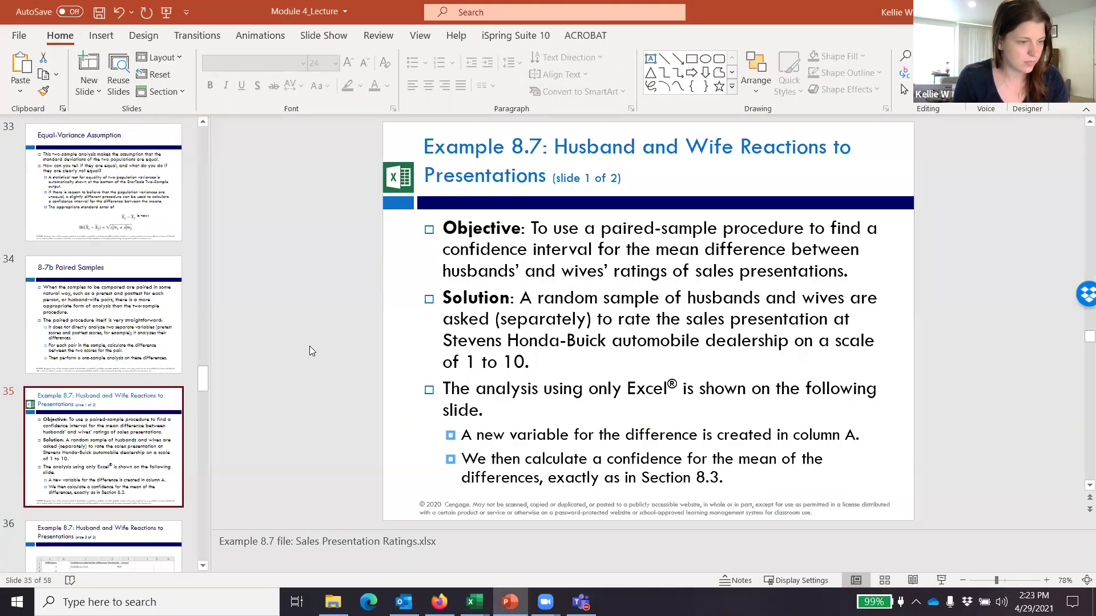
pyautogui.click(941, 582)
pyautogui.click(690, 351)
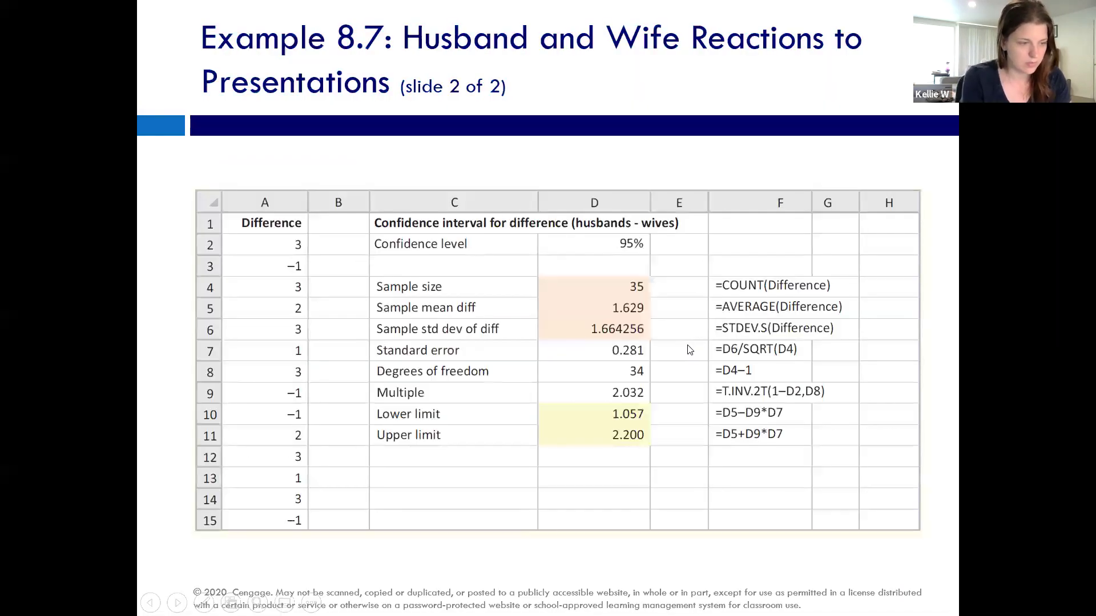
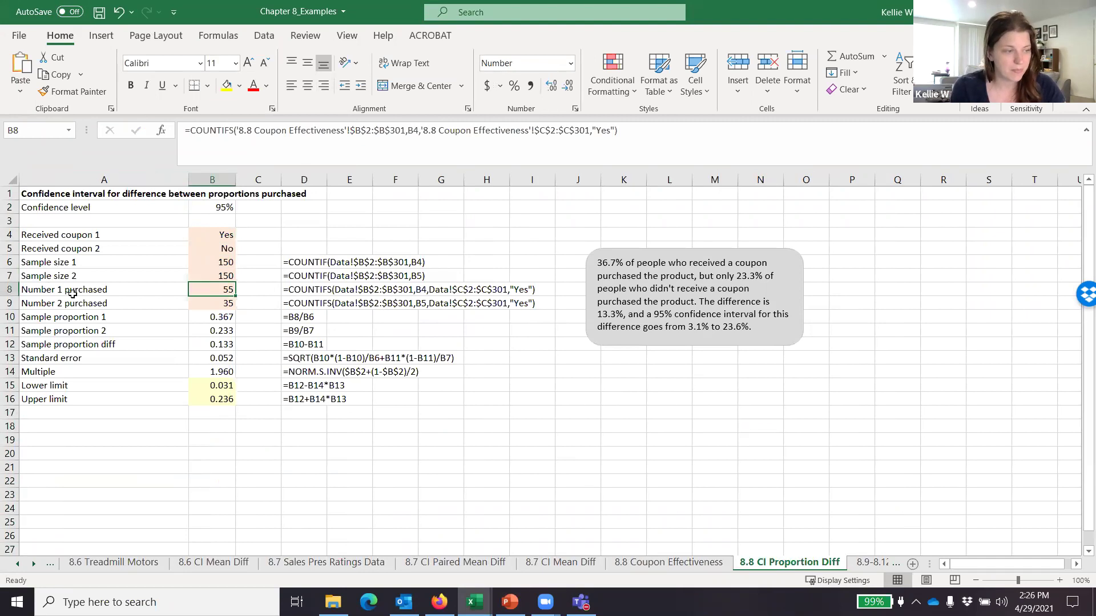
# Step: On the 8.8 CI Proportion Diff sheet, inspect the ranges and criteria of the Number 1 purchased COUNTIFS formula in B8
pyautogui.click(280, 129)
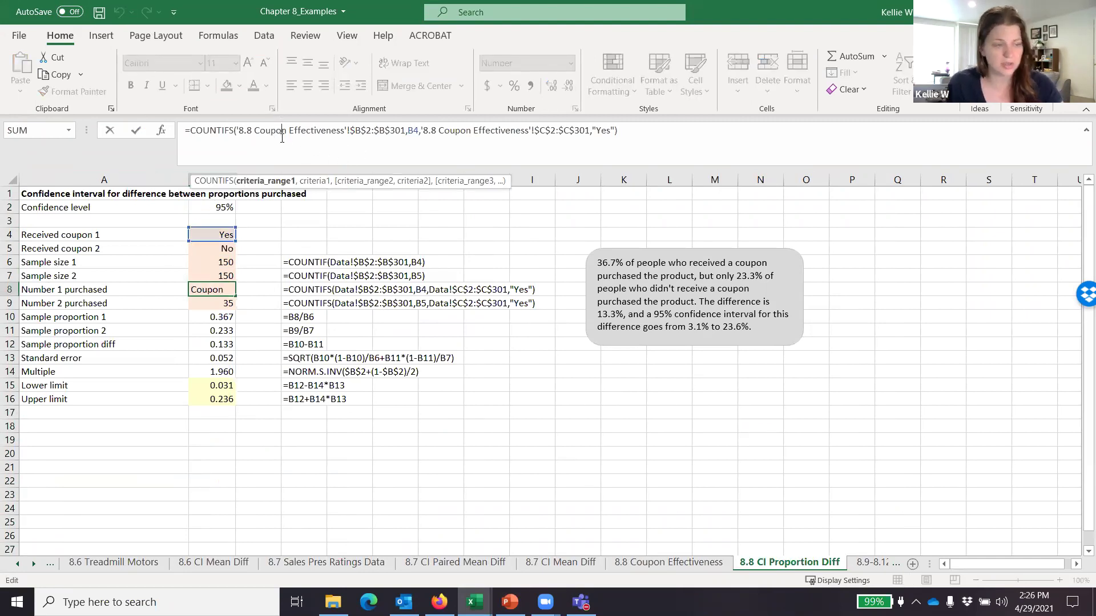
pyautogui.click(281, 133)
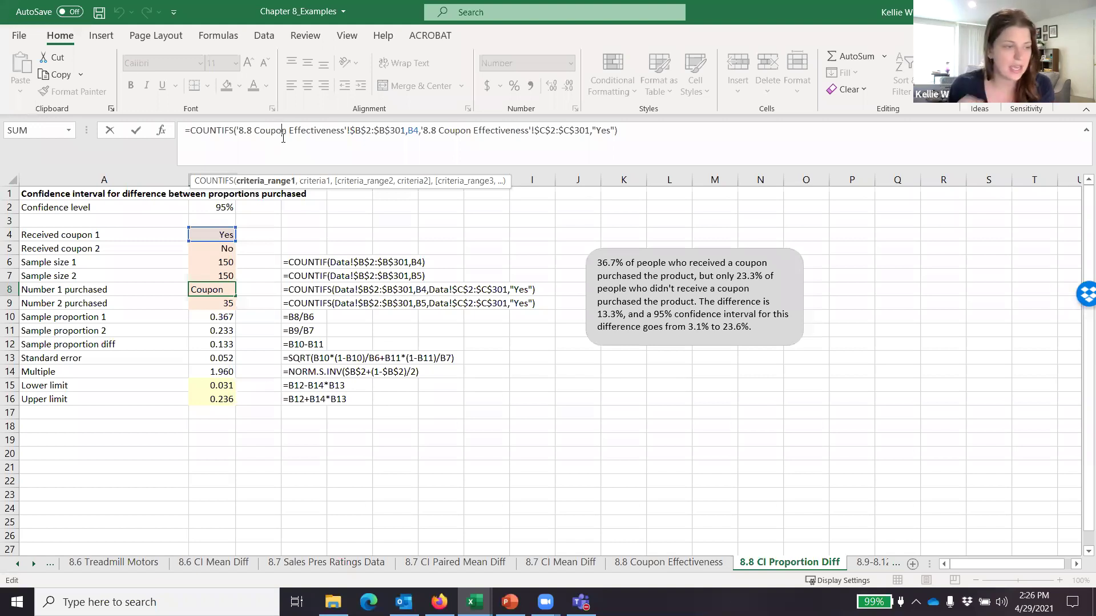
pyautogui.click(408, 133)
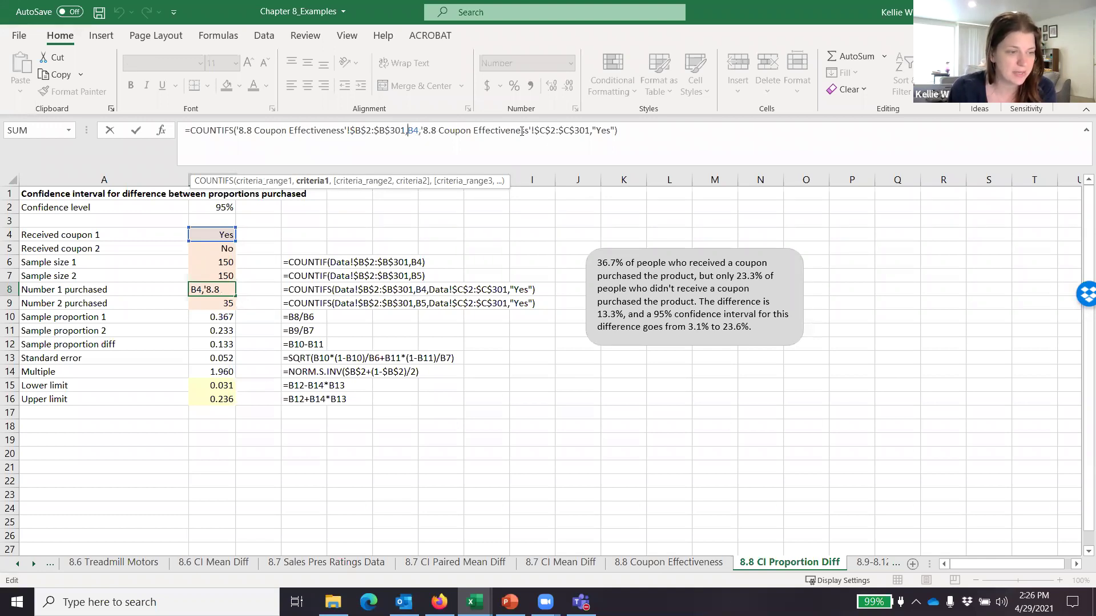
pyautogui.click(603, 130)
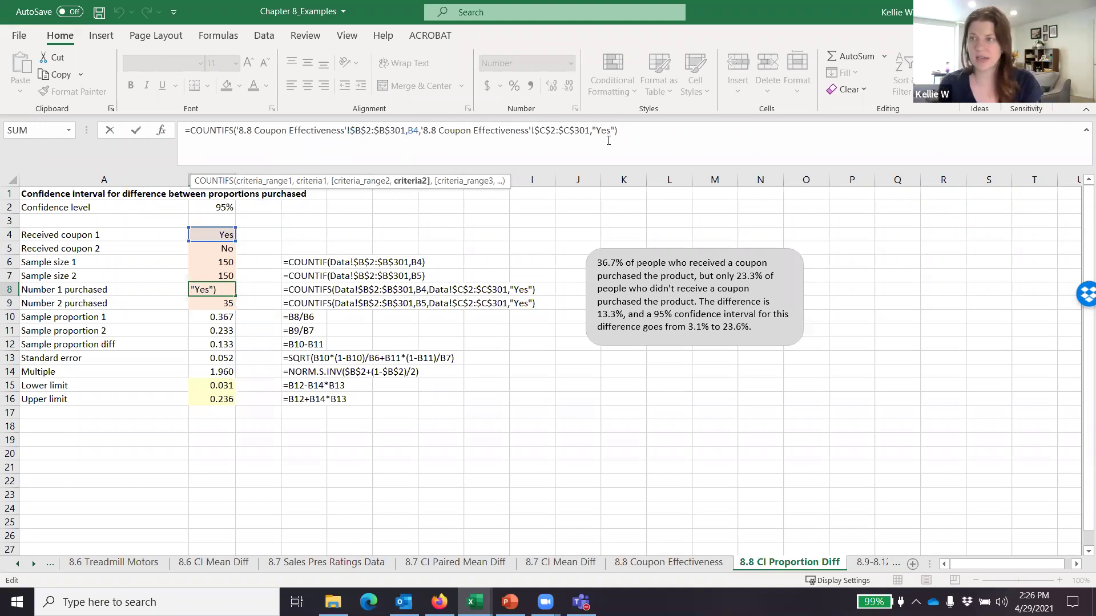
pyautogui.press('Return')
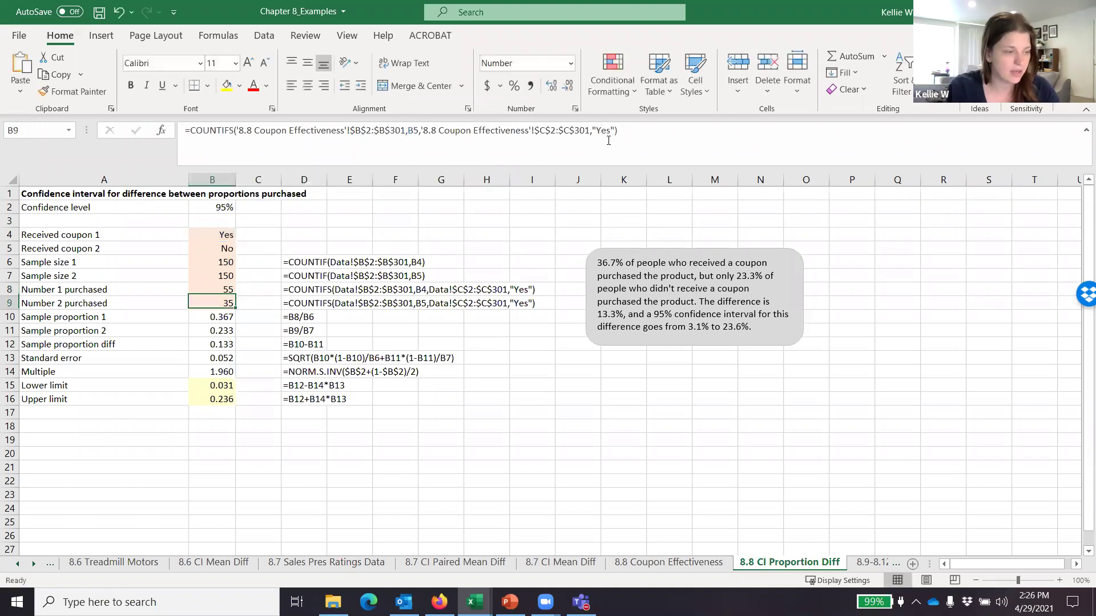
# Step: Inspect the ranges and criteria of the Number 2 purchased COUNTIFS formula in B9, keeping the formula as is
pyautogui.click(355, 130)
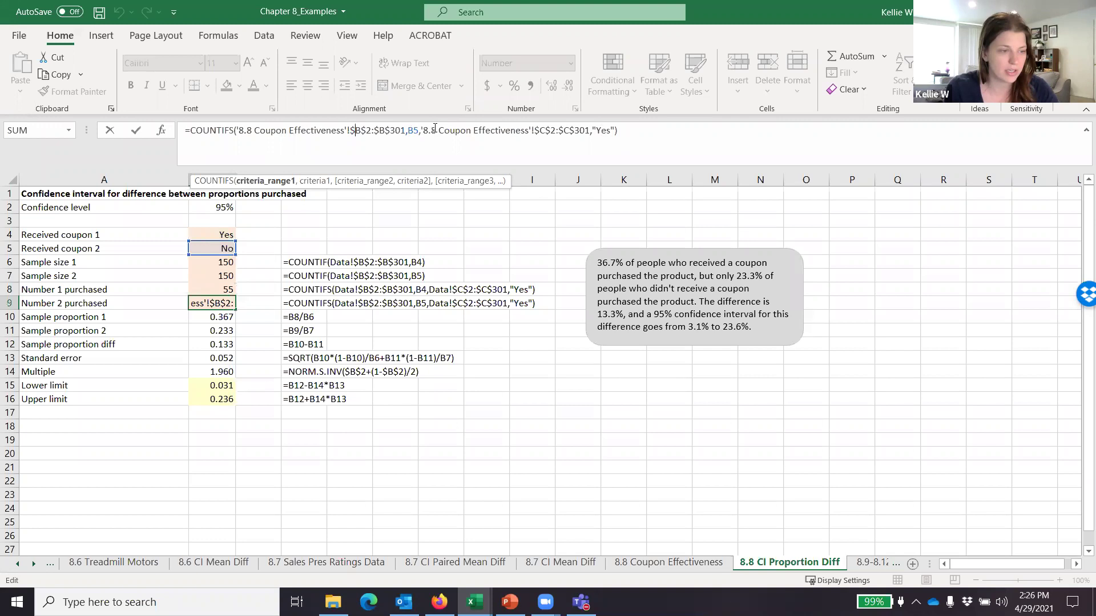
pyautogui.click(412, 130)
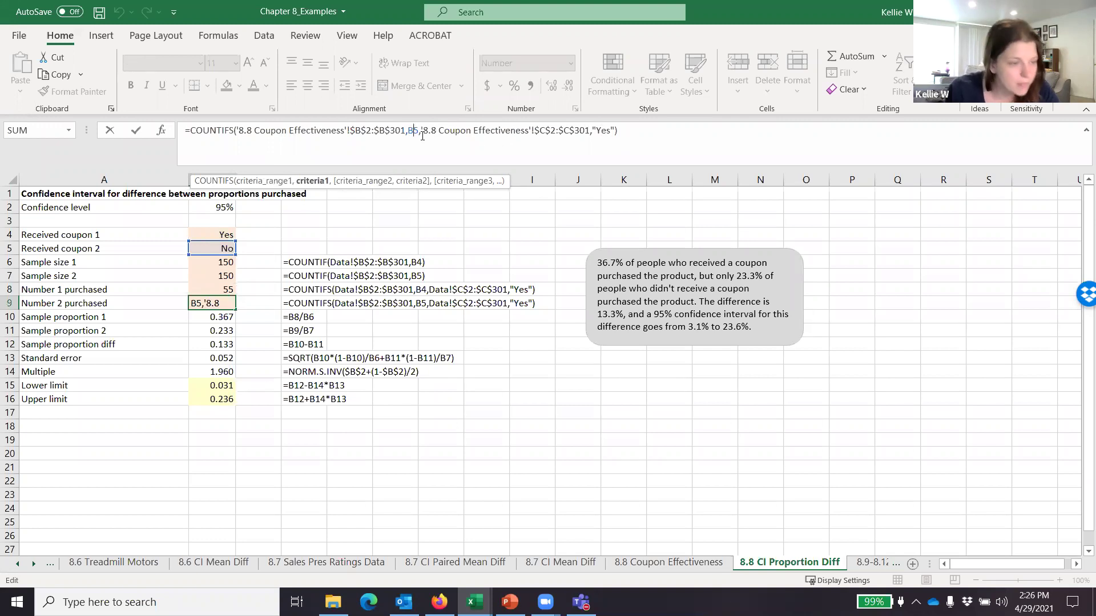
pyautogui.click(605, 130)
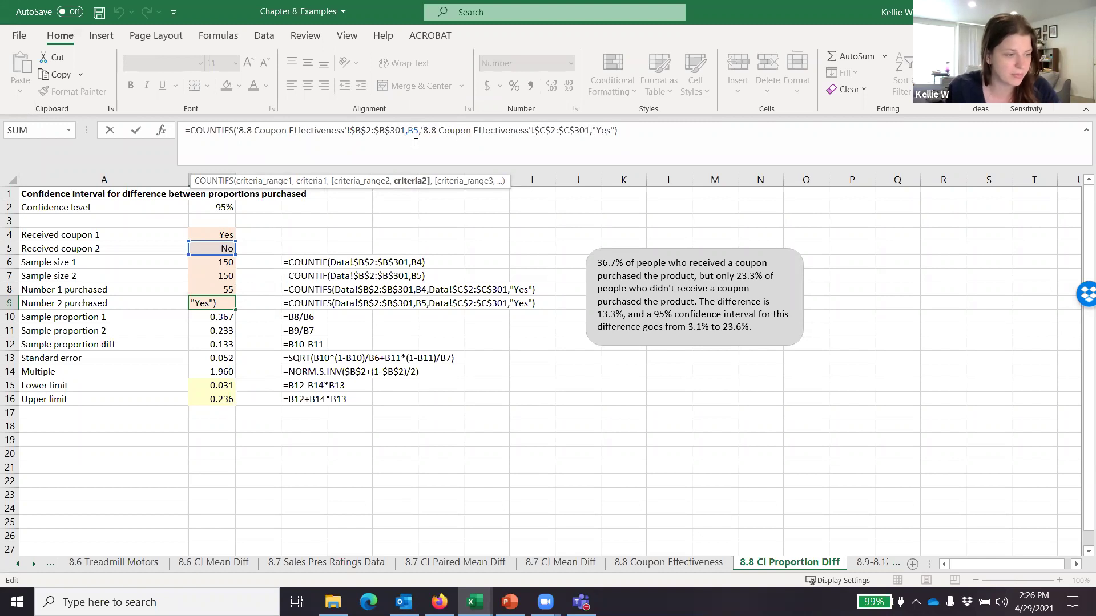
pyautogui.hotkey('ctrl', 'Return')
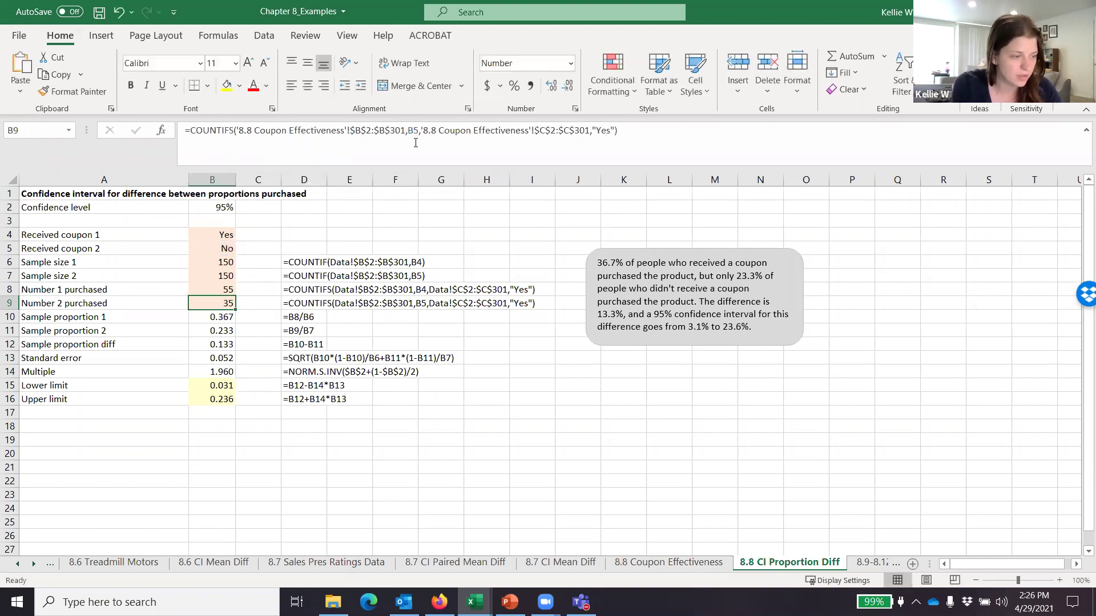
# Step: Review the formulas in B10:B15, from the sample proportions and their difference through the standard error and multiple to the lower limit
pyautogui.press('Down')
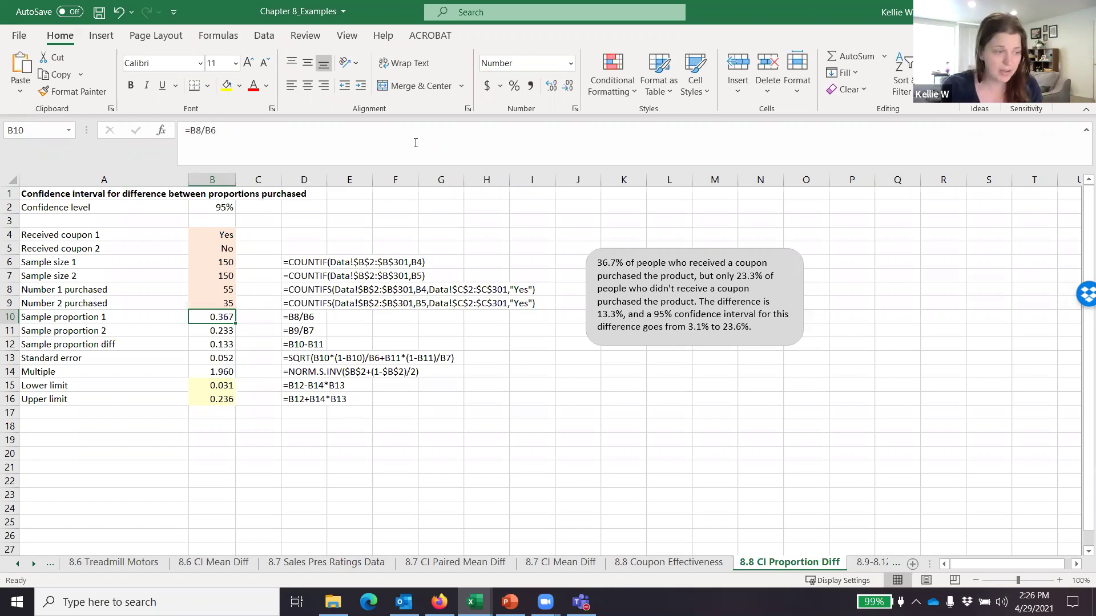
pyautogui.press('Down')
pyautogui.press('Down')
pyautogui.press('Down')
pyautogui.press('Down')
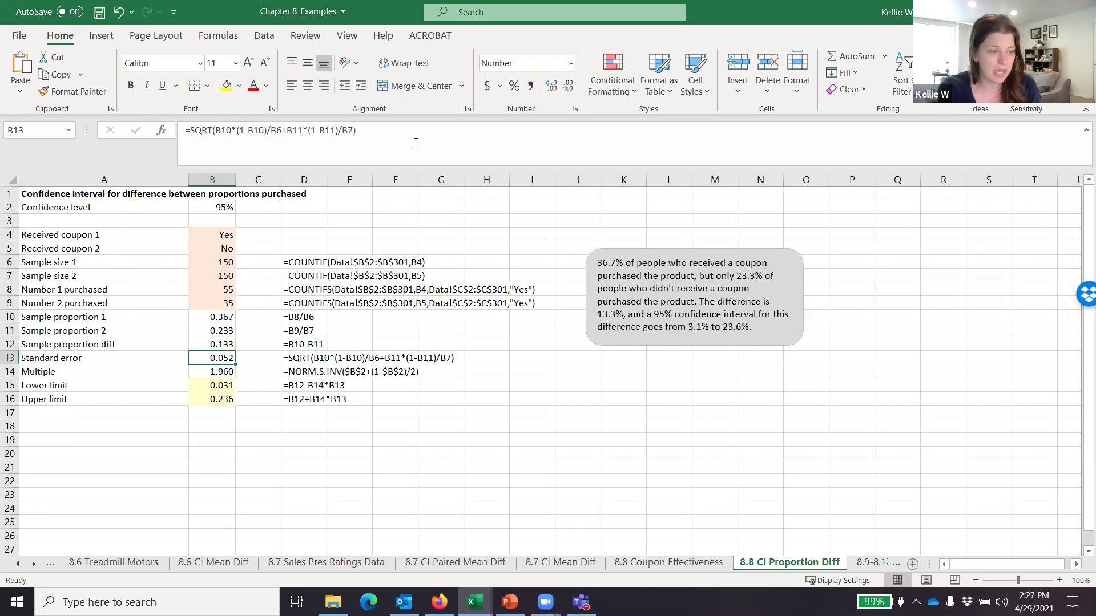
pyautogui.press('Up')
pyautogui.press('Down')
pyautogui.press('Down')
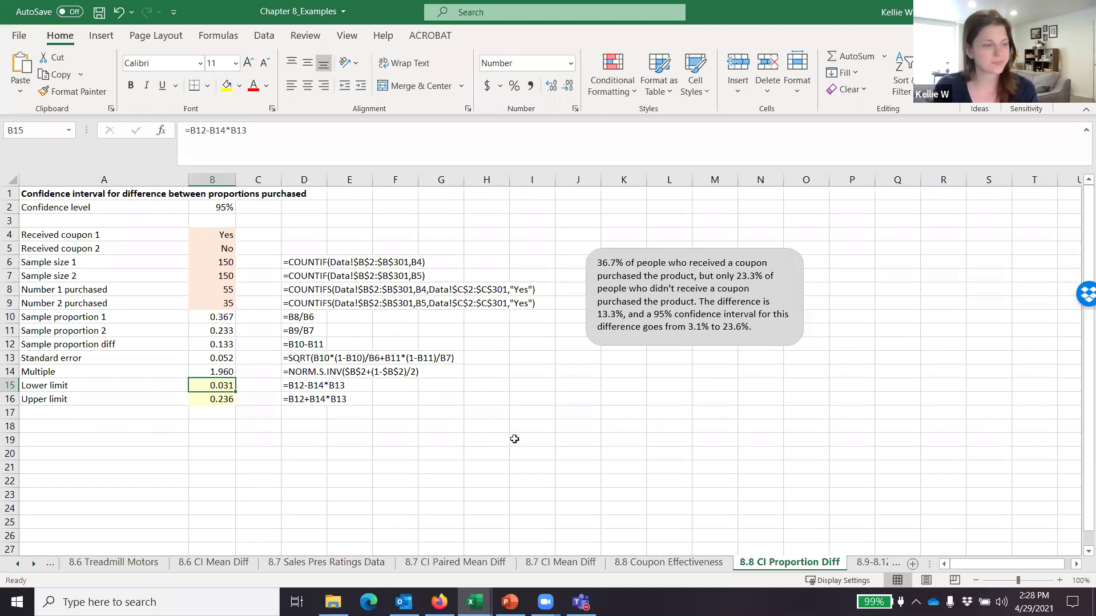
# Step: Reveal the 8.9-8.12 Sample Sizes sheet's tab, then switch to the PowerPoint lecture and advance to slide 39, 8-9 Sample Size Selection
pyautogui.click(33, 566)
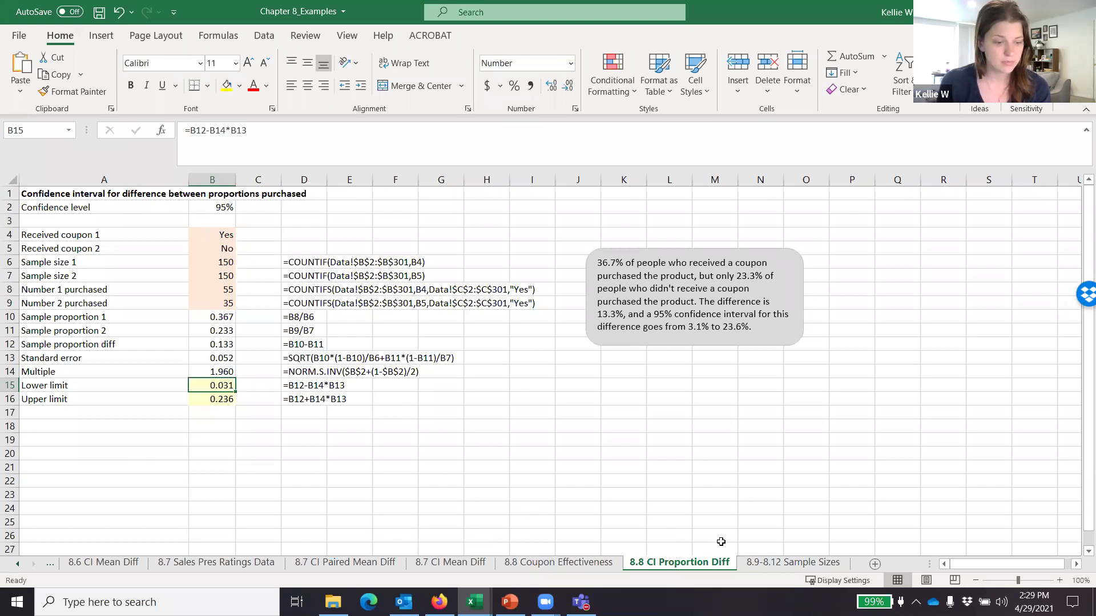
pyautogui.click(510, 602)
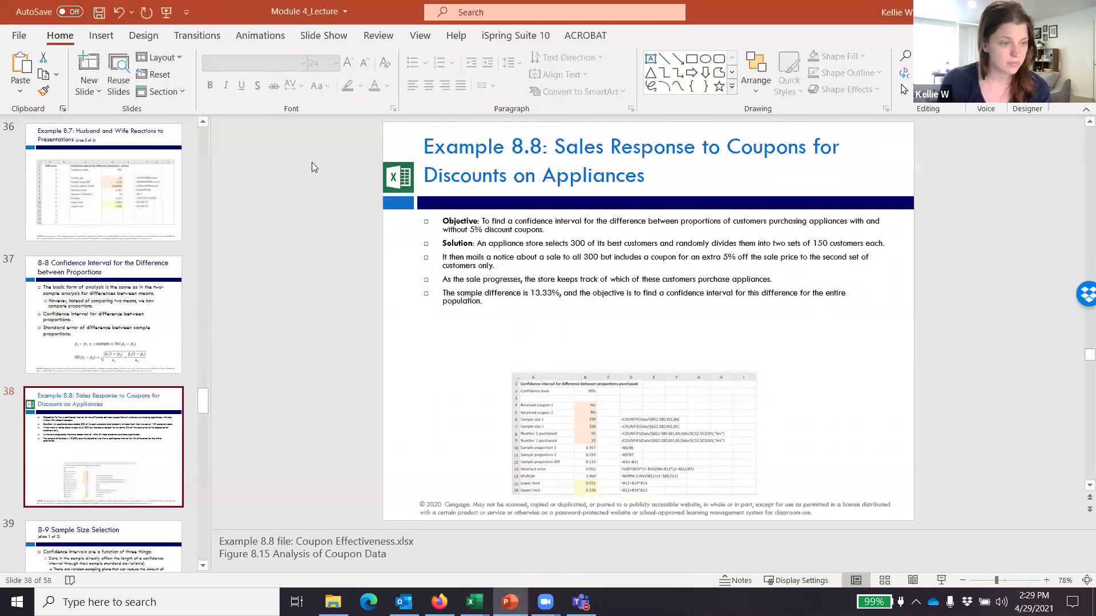
pyautogui.press('Down')
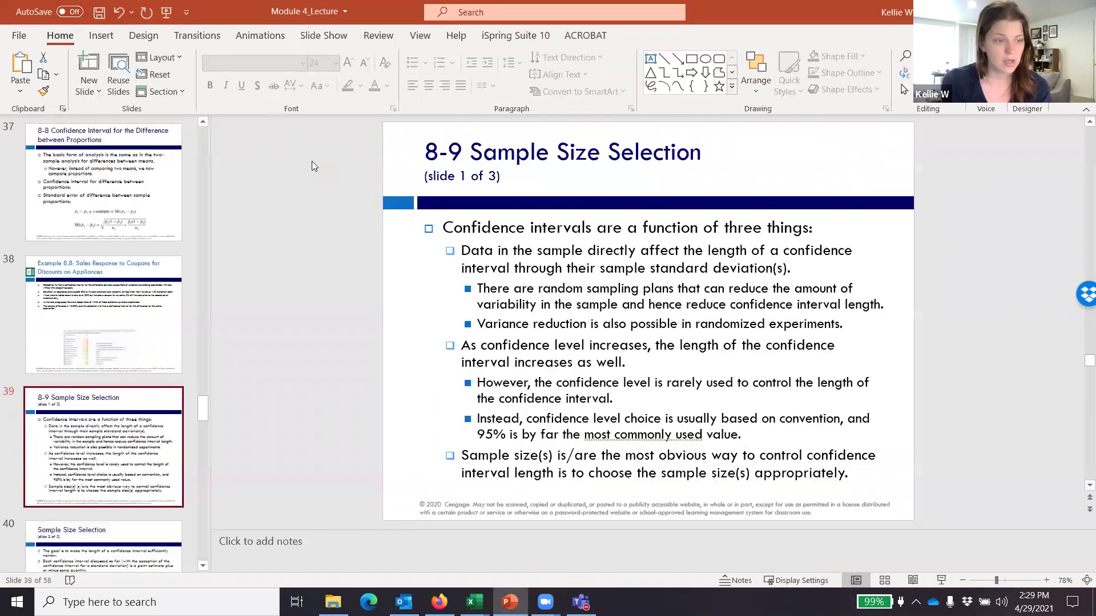